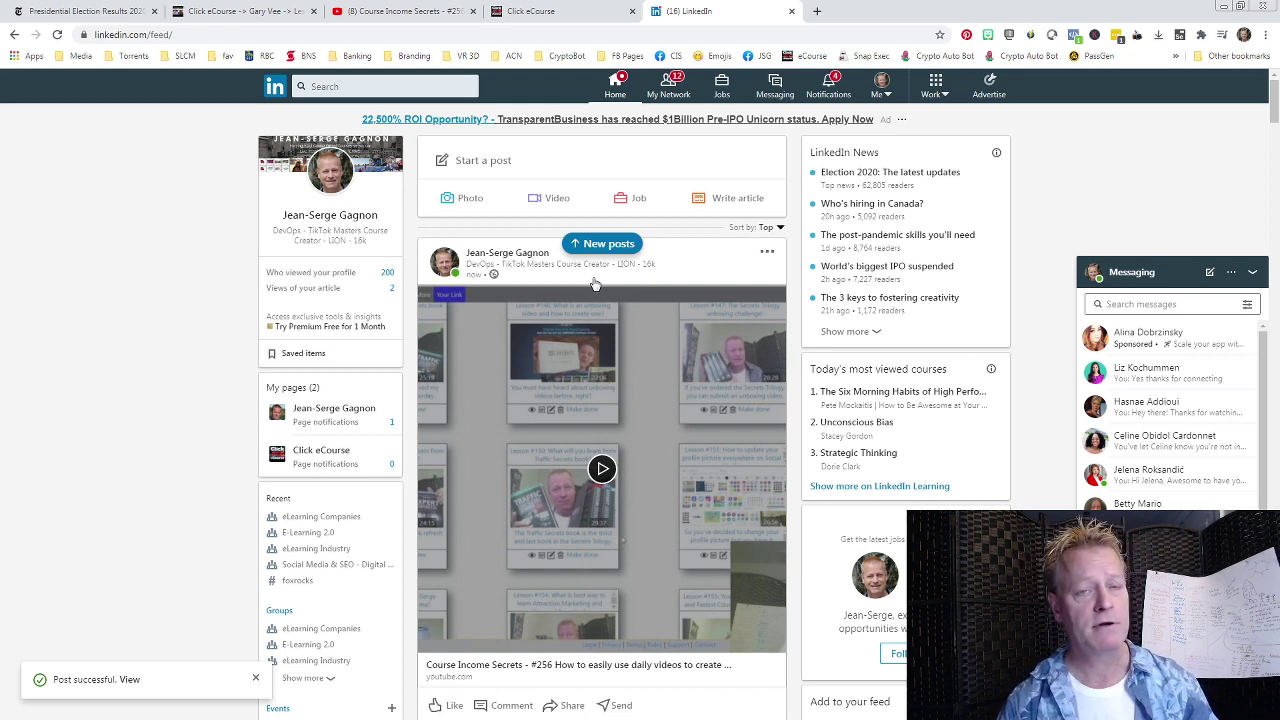
{"action": "left_click", "coordinate": [1183, 275]}
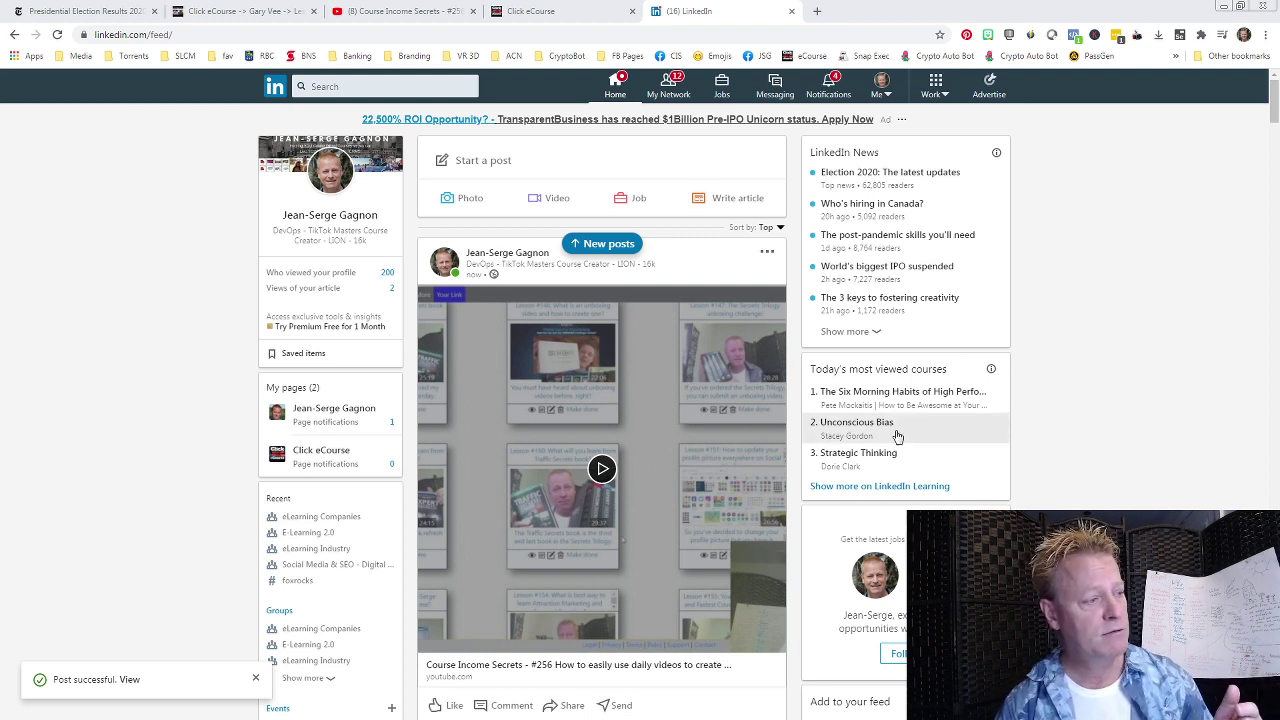
{"action": "scroll", "coordinate": [634, 434], "scroll_direction": "down", "scroll_amount": 3}
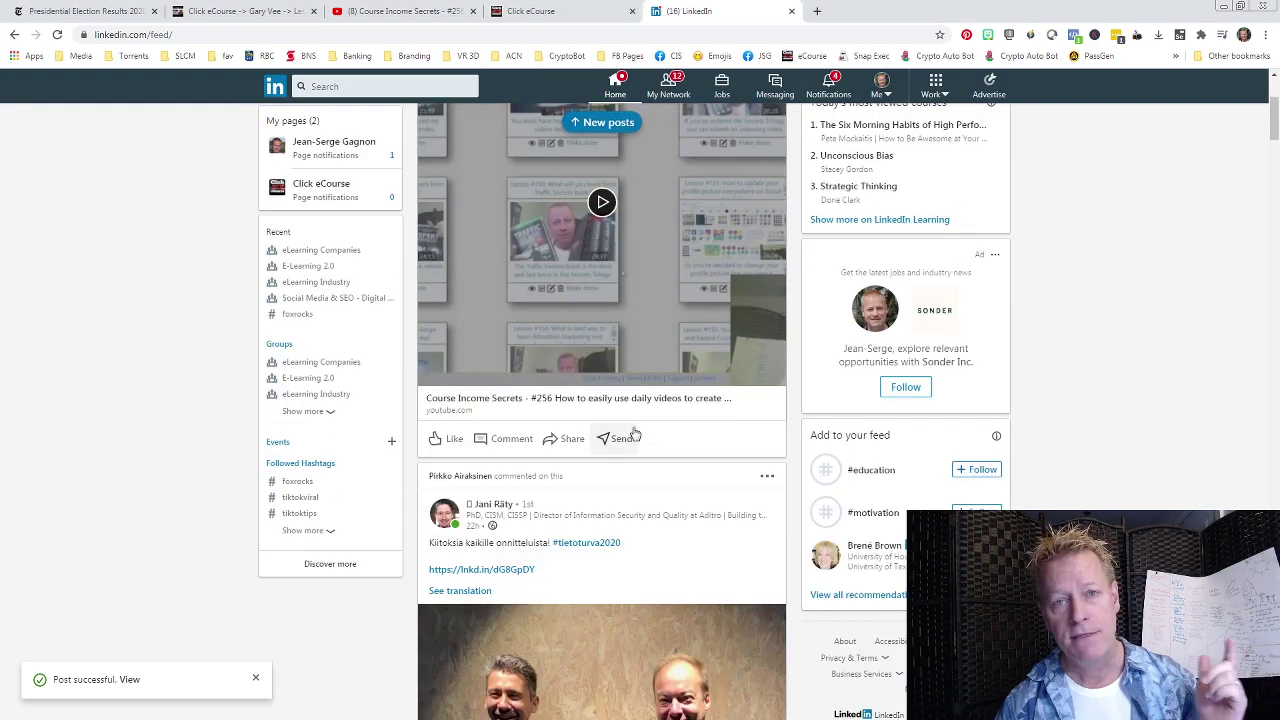
{"action": "scroll", "coordinate": [634, 434], "scroll_direction": "down", "scroll_amount": 9}
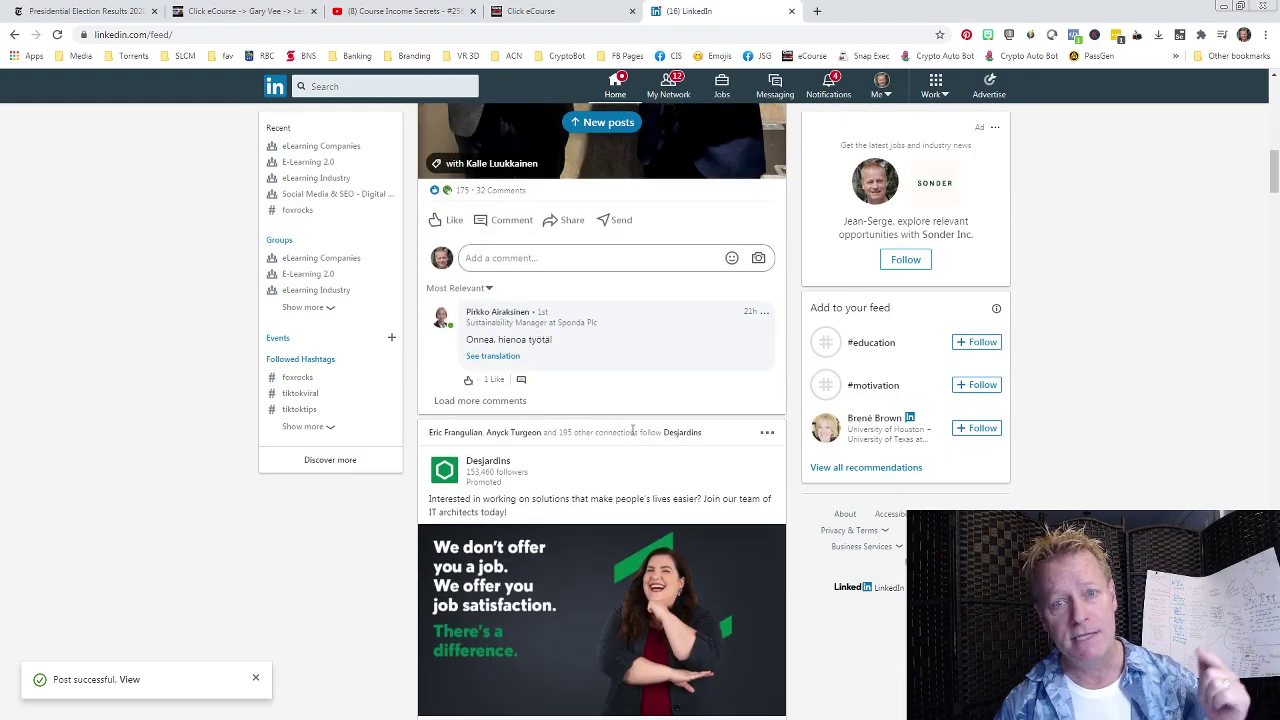
{"action": "scroll", "coordinate": [634, 434], "scroll_direction": "down", "scroll_amount": 3}
{"action": "scroll", "coordinate": [630, 432], "scroll_direction": "up", "scroll_amount": 3}
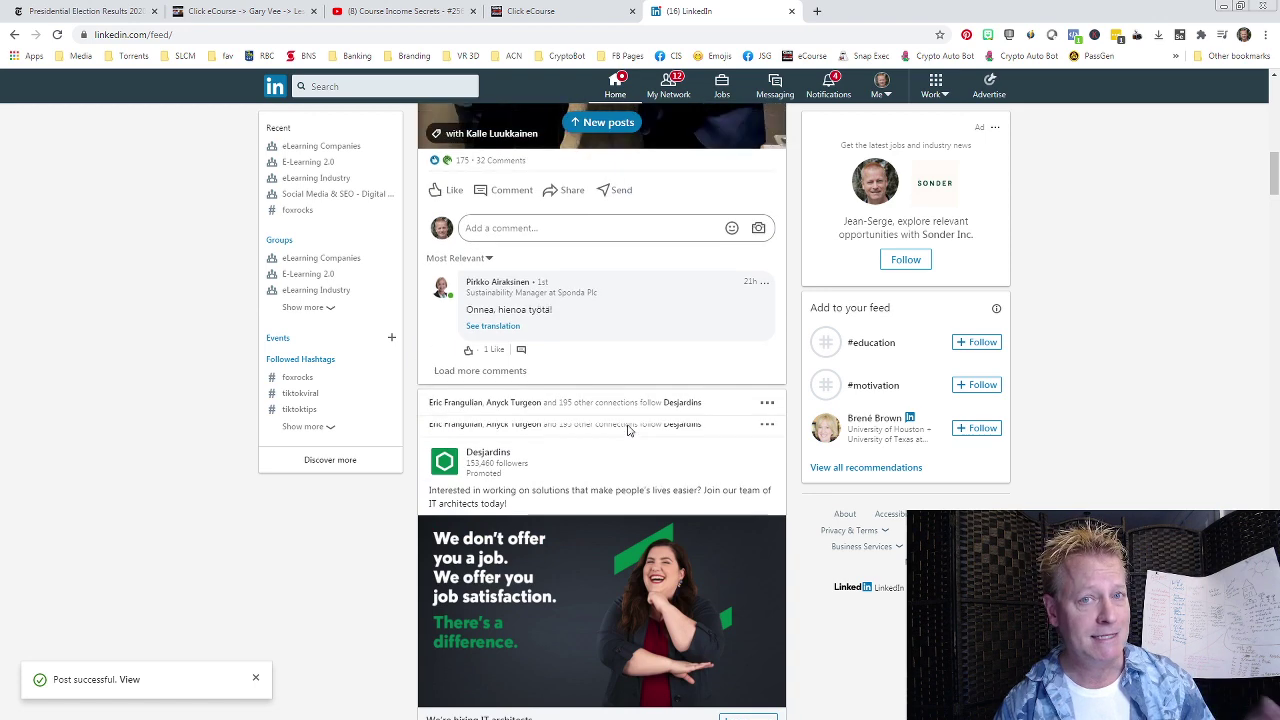
{"action": "scroll", "coordinate": [628, 430], "scroll_direction": "up", "scroll_amount": 12}
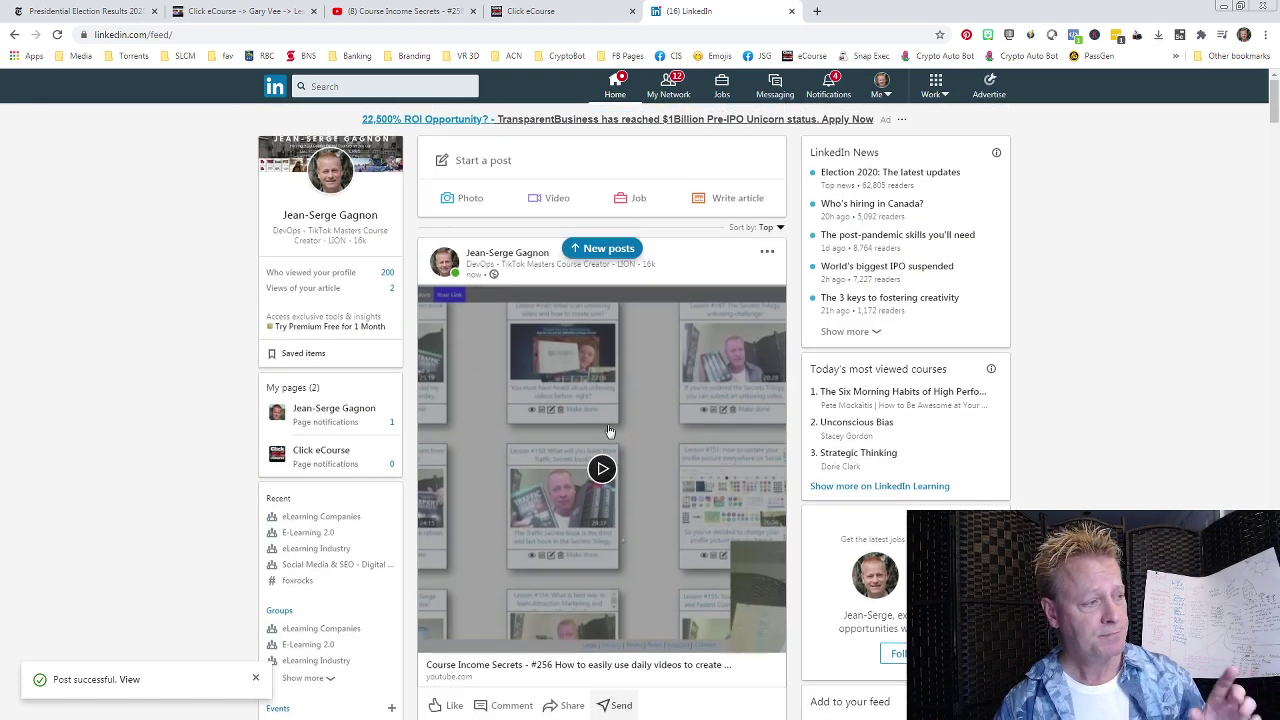
{"action": "left_click", "coordinate": [410, 12]}
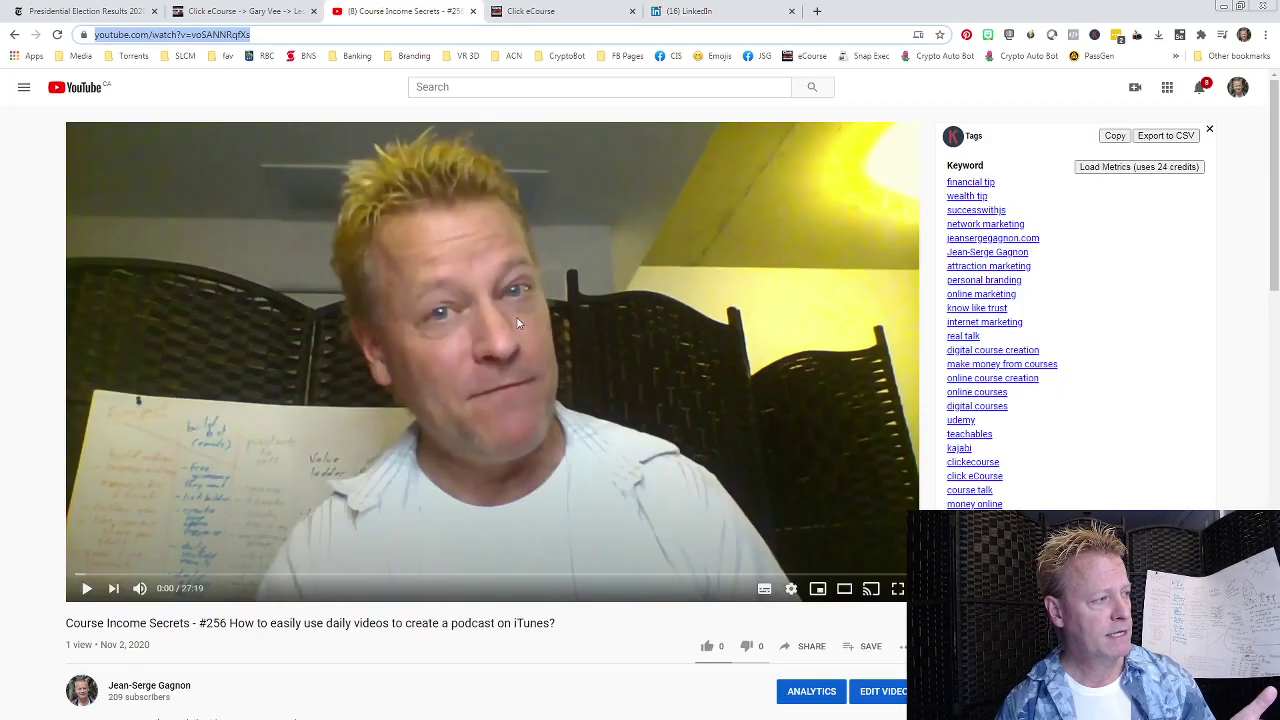
{"action": "left_click", "coordinate": [16, 35]}
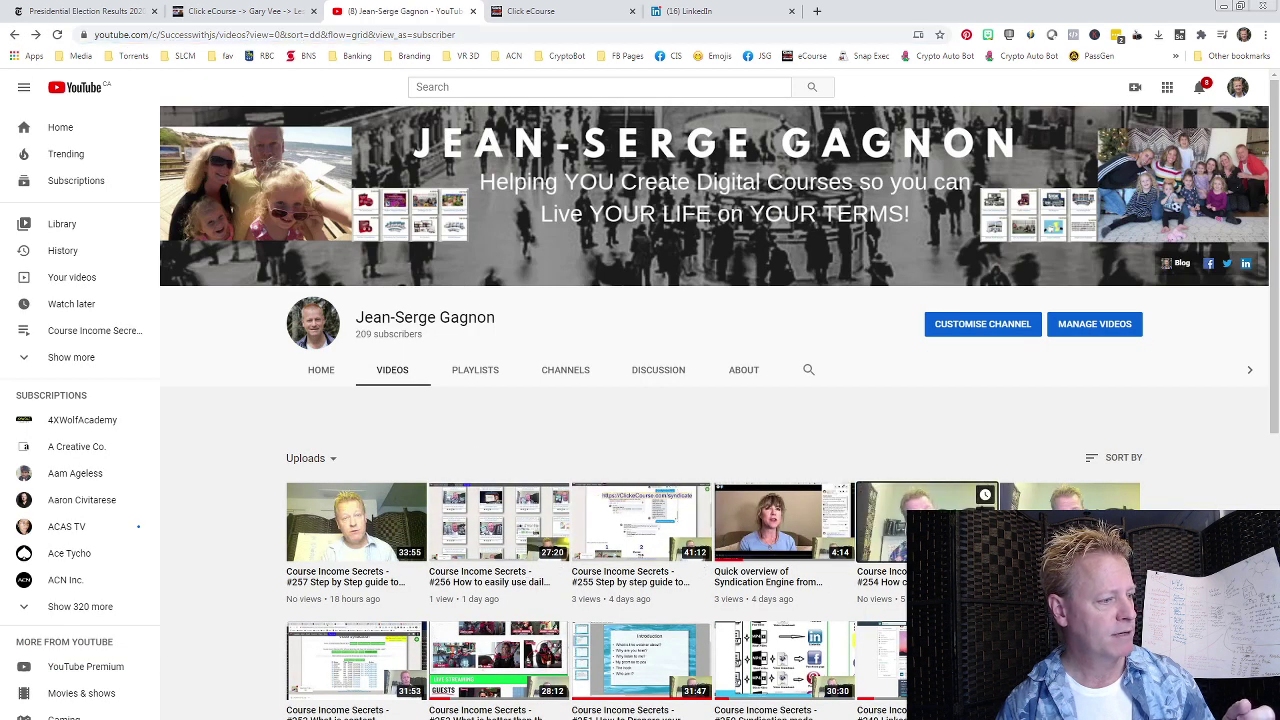
{"action": "left_click", "coordinate": [690, 11]}
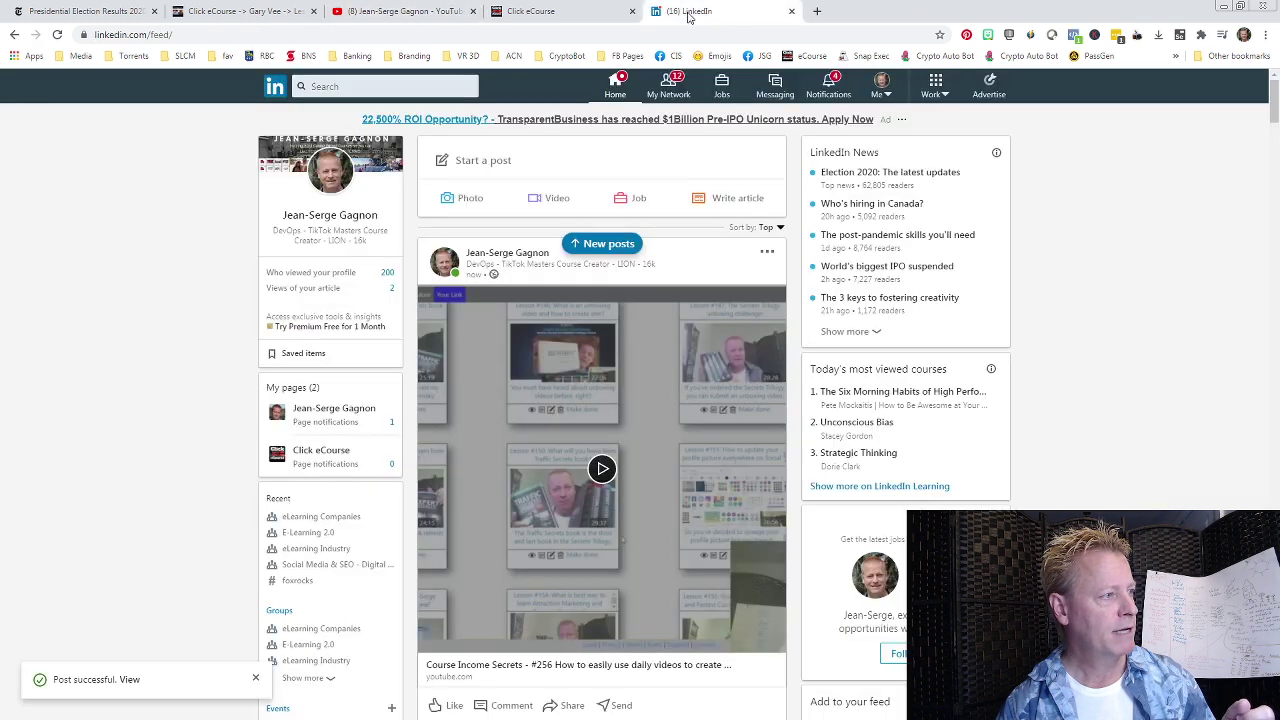
{"action": "left_click", "coordinate": [614, 167]}
{"action": "type", "text": "https://www.youtube.com/watch?v=lh1BdAoDERU"}
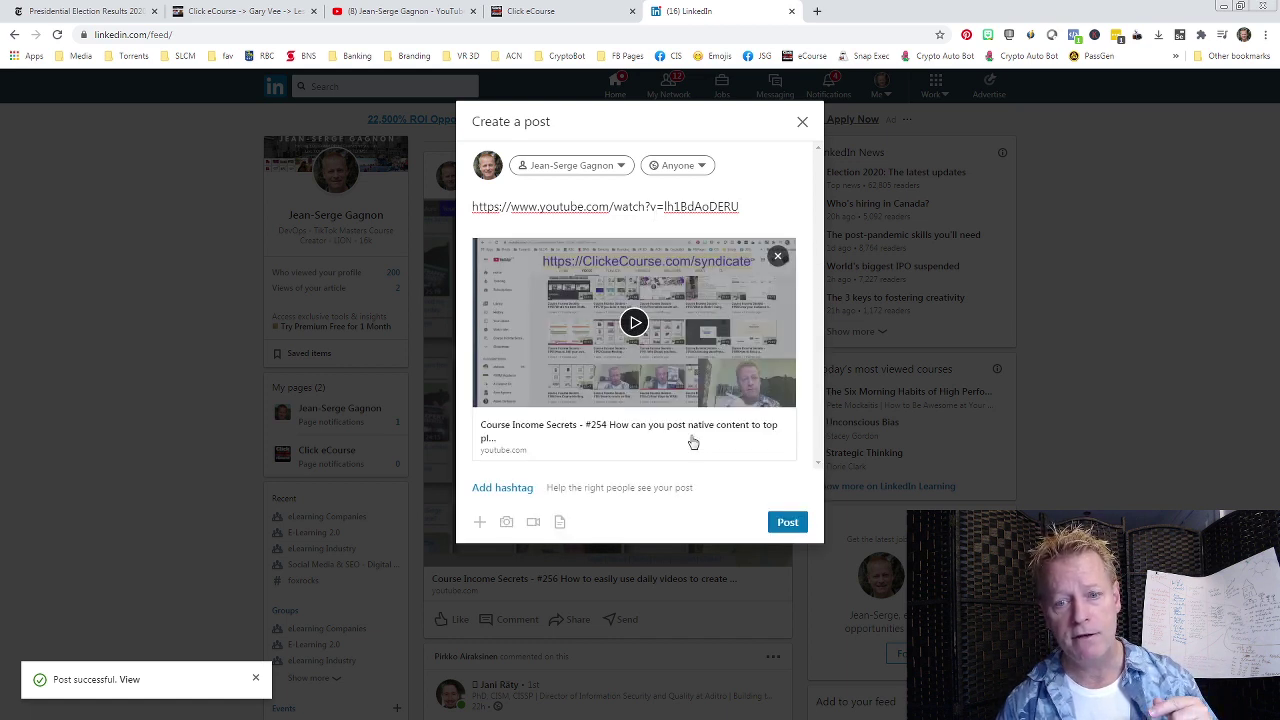
{"action": "left_click", "coordinate": [786, 522]}
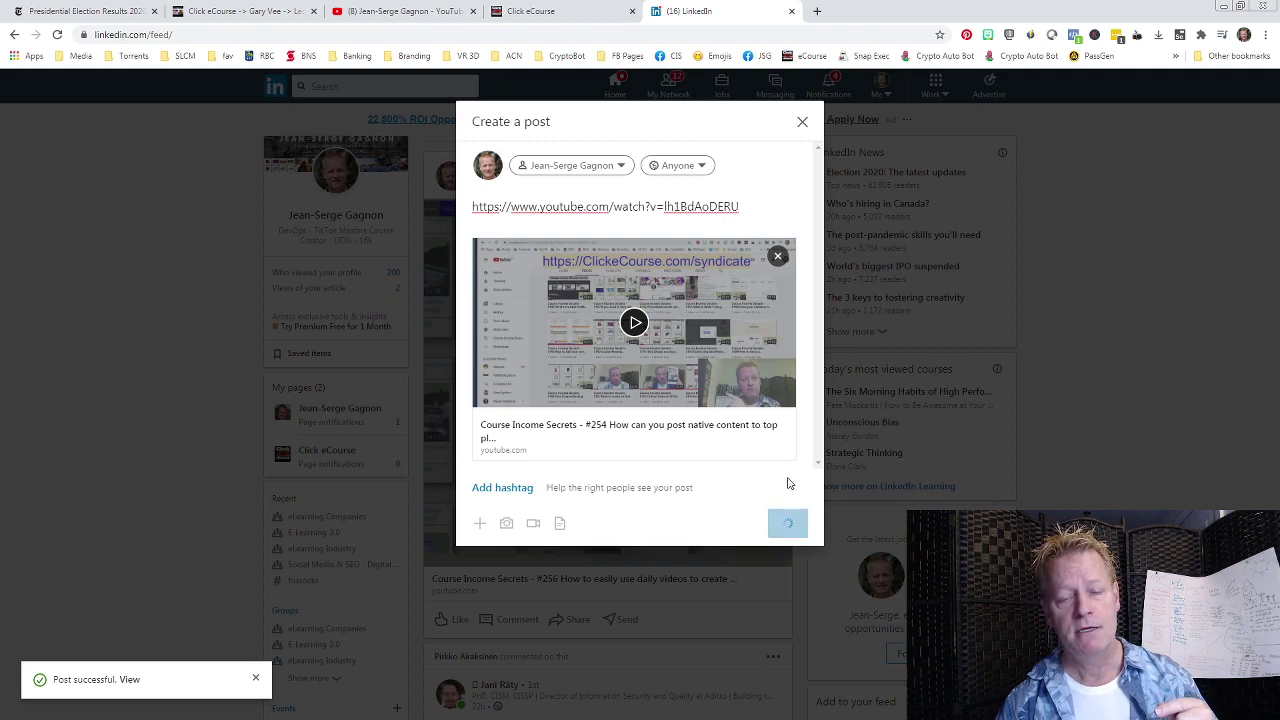
Examine how the shared YouTube link posts appear among the other posts in the LinkedIn feed
{"action": "scroll", "coordinate": [710, 468], "scroll_direction": "down", "scroll_amount": 5}
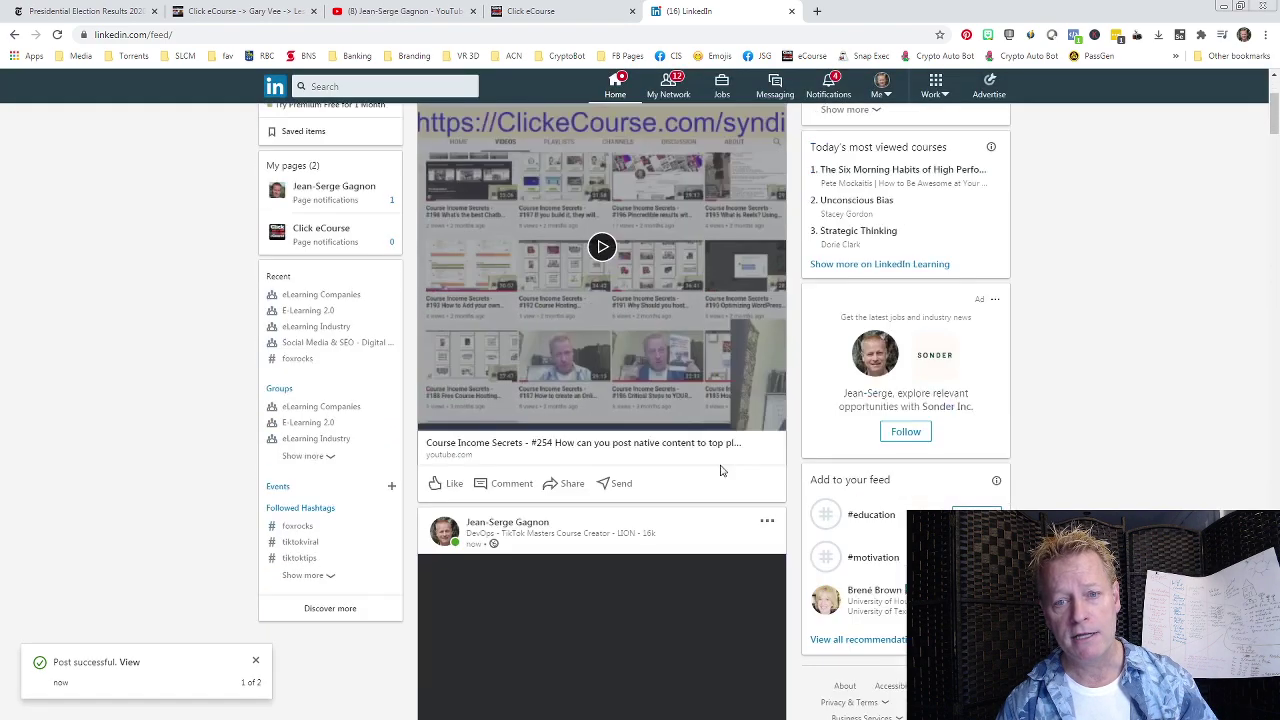
{"action": "scroll", "coordinate": [709, 469], "scroll_direction": "down", "scroll_amount": 5}
{"action": "scroll", "coordinate": [708, 468], "scroll_direction": "up", "scroll_amount": 12}
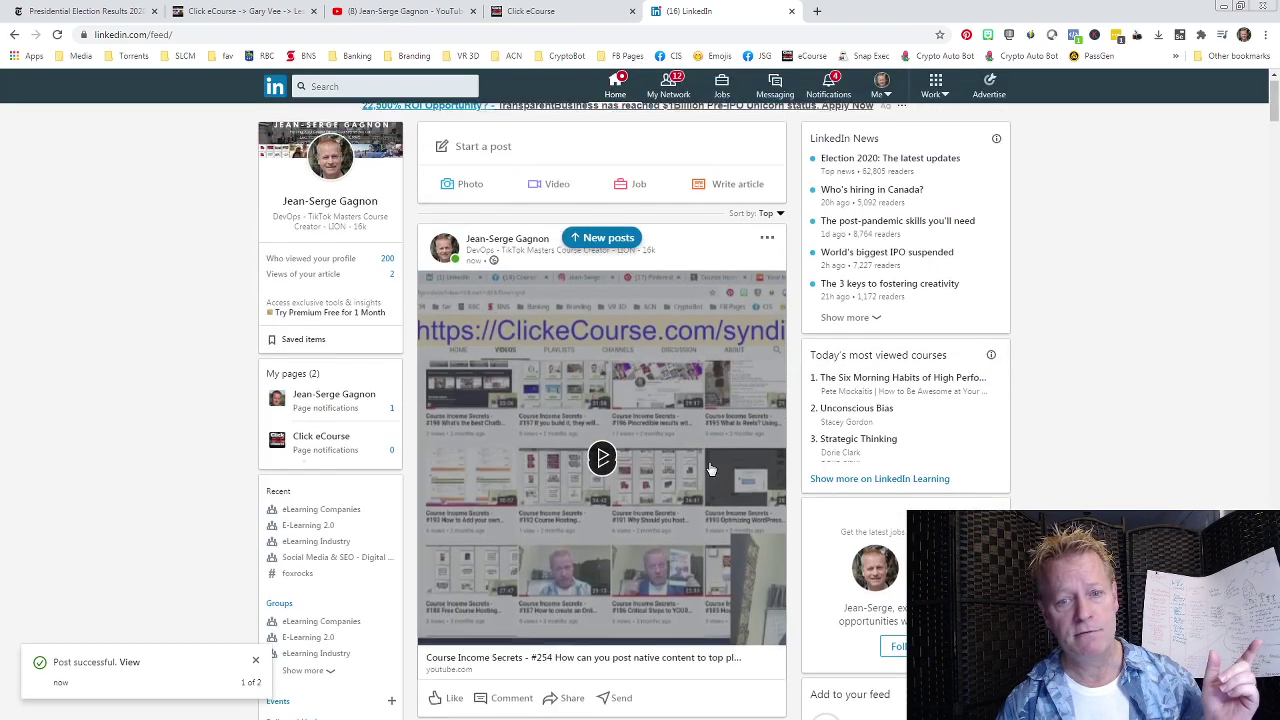
{"action": "scroll", "coordinate": [704, 470], "scroll_direction": "down", "scroll_amount": 3}
{"action": "scroll", "coordinate": [704, 470], "scroll_direction": "down", "scroll_amount": 15}
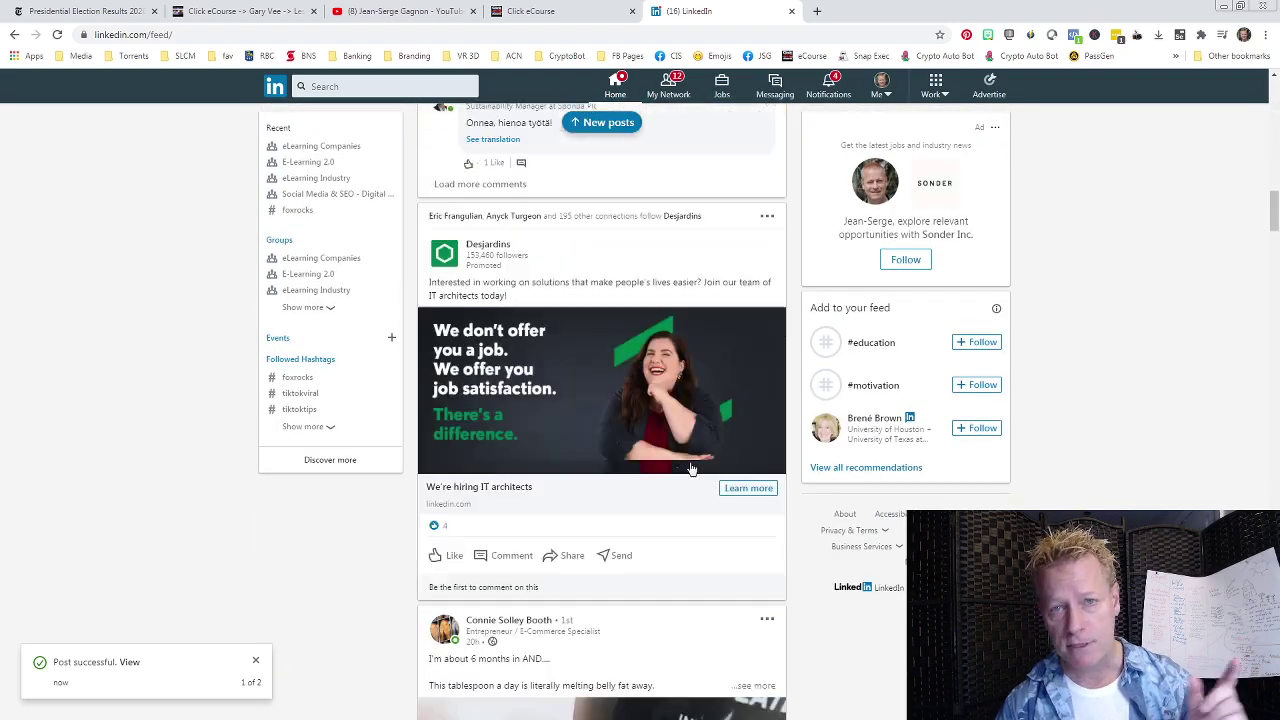
{"action": "scroll", "coordinate": [690, 467], "scroll_direction": "up", "scroll_amount": 20}
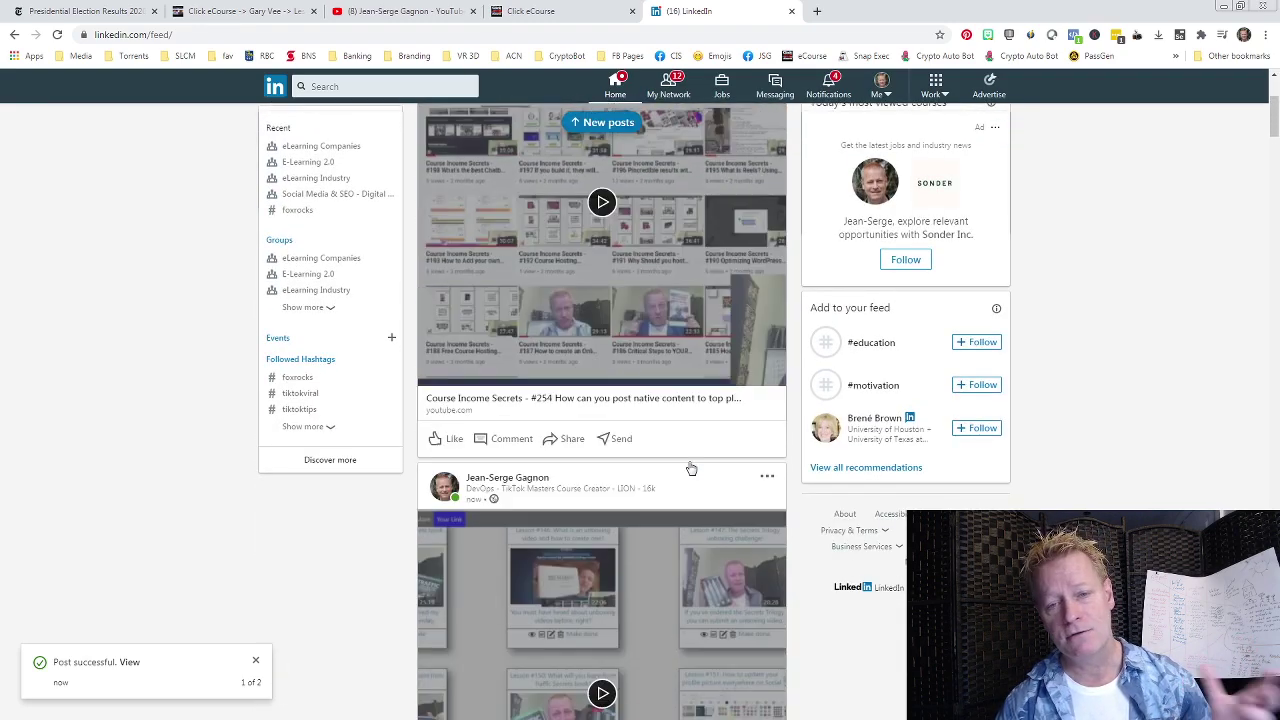
{"action": "scroll", "coordinate": [690, 467], "scroll_direction": "down", "scroll_amount": 4}
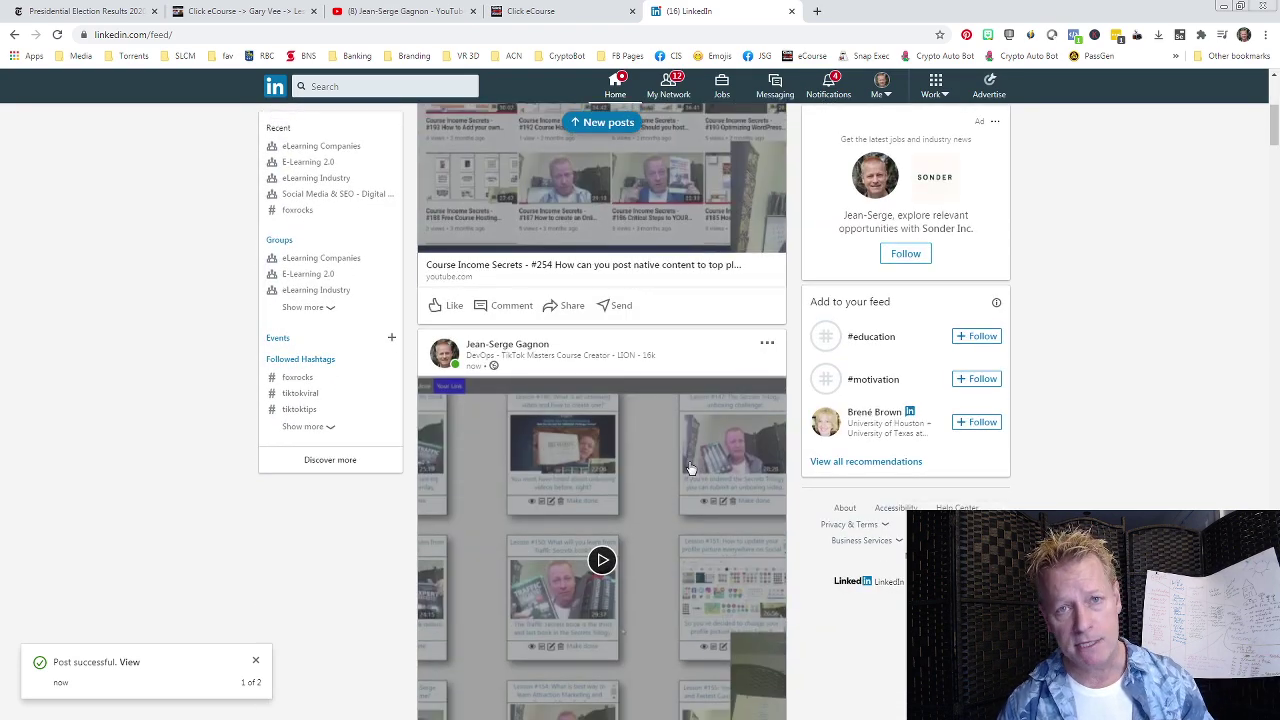
{"action": "scroll", "coordinate": [690, 467], "scroll_direction": "up", "scroll_amount": 4}
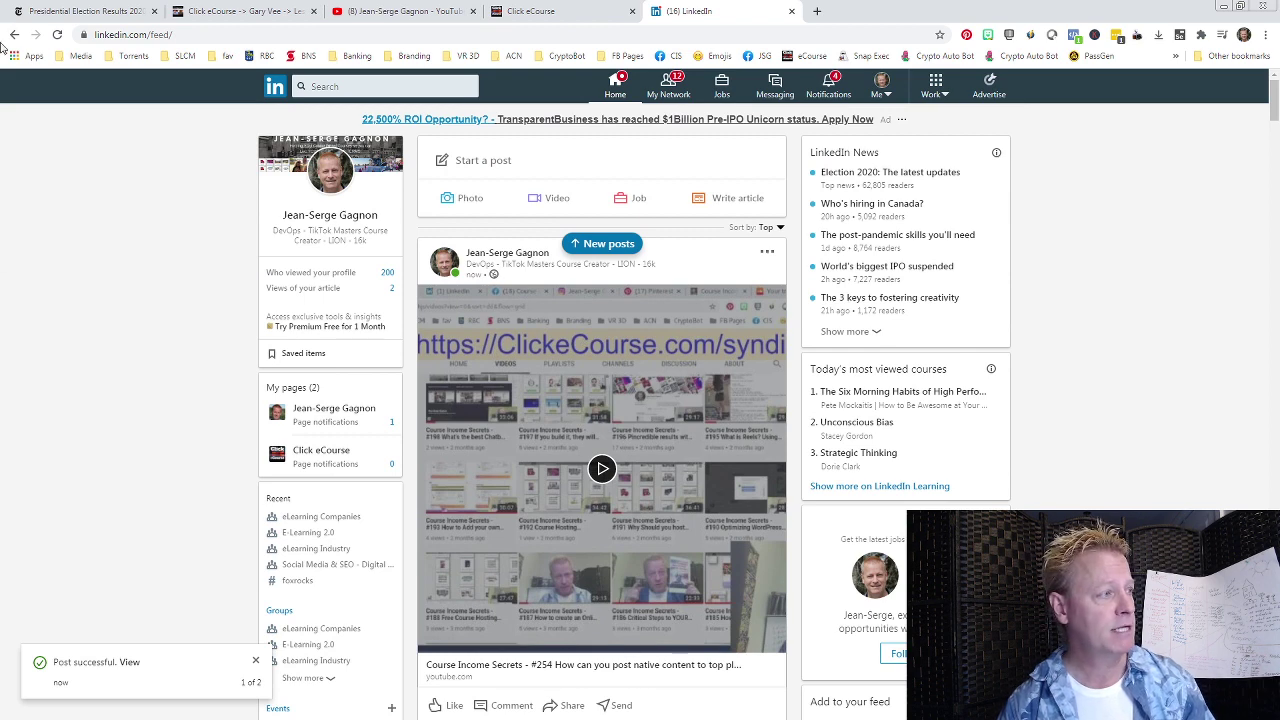
Open facebook.com in a new browser tab
{"action": "left_click", "coordinate": [817, 11]}
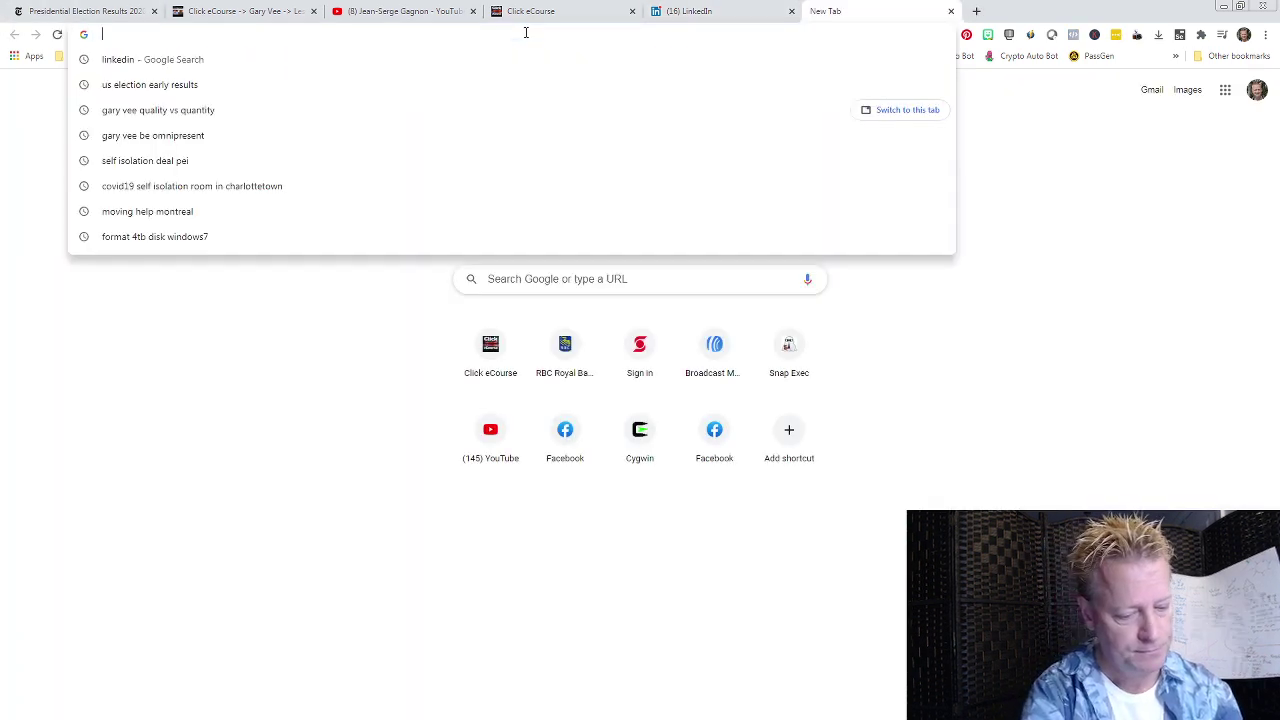
{"action": "type", "text": "faceboo"}
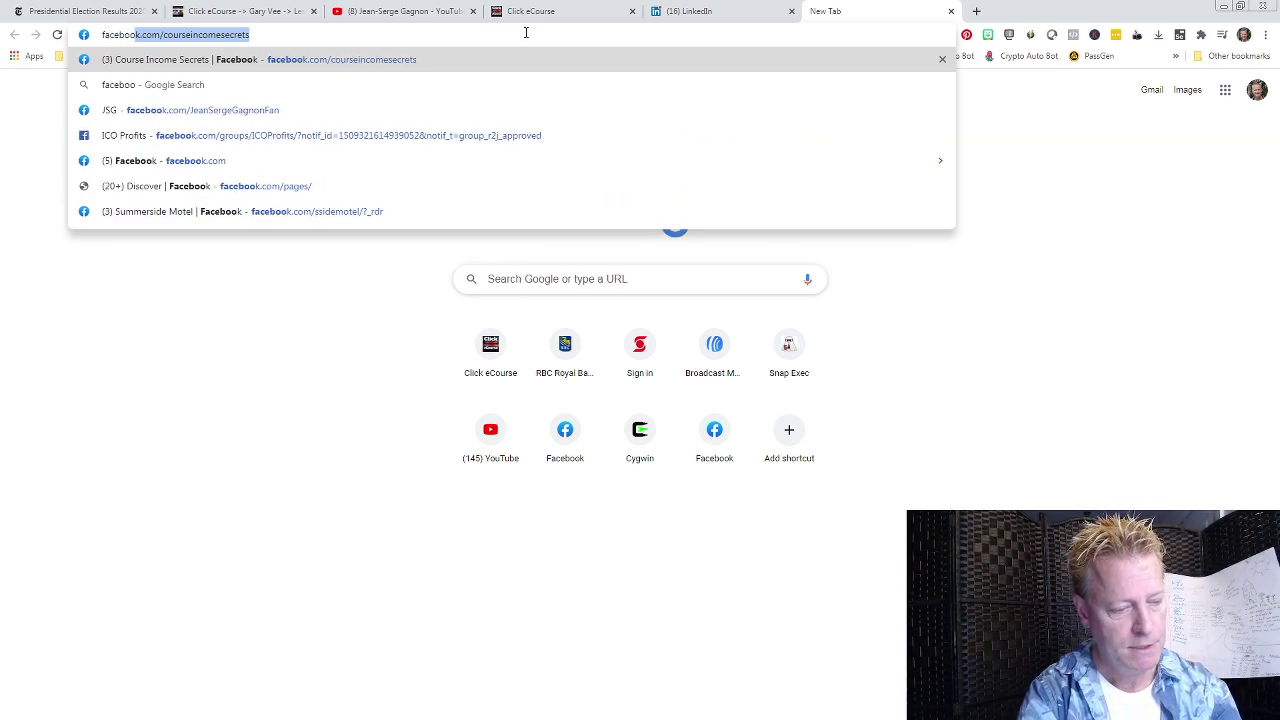
{"action": "type", "text": "k.com"}
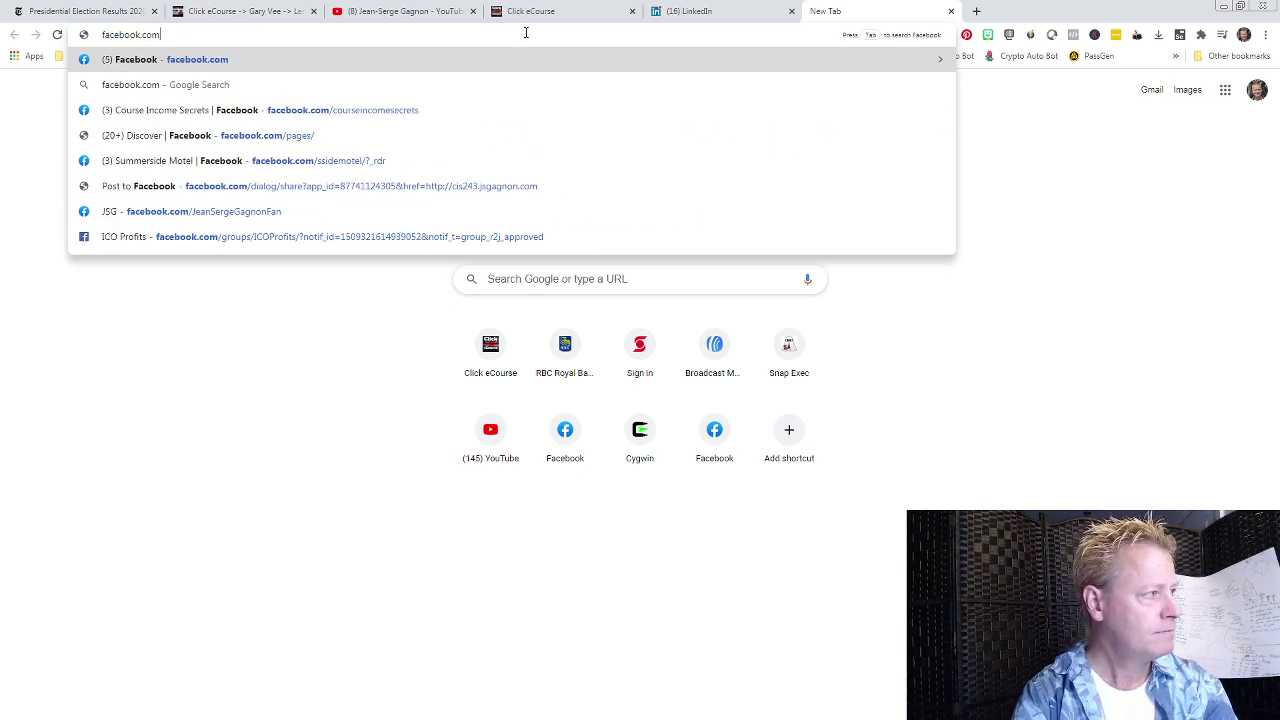
{"action": "key", "text": "Return"}
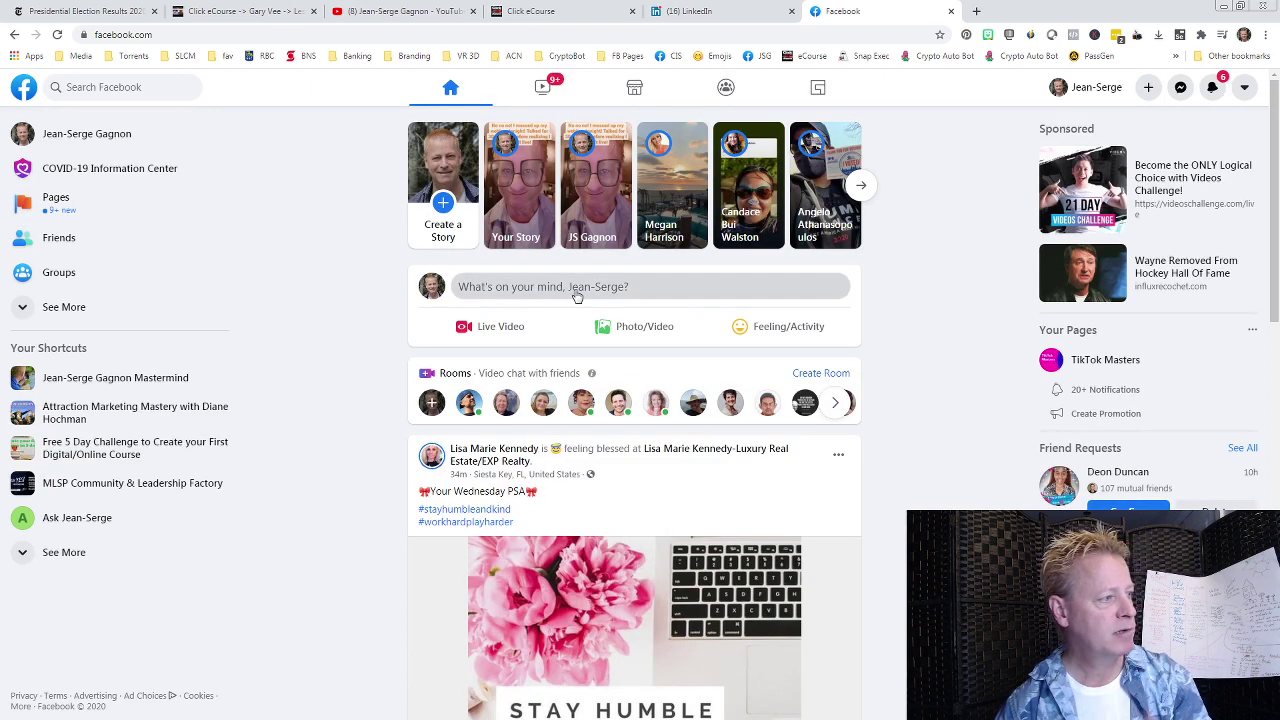
{"action": "left_click", "coordinate": [649, 290]}
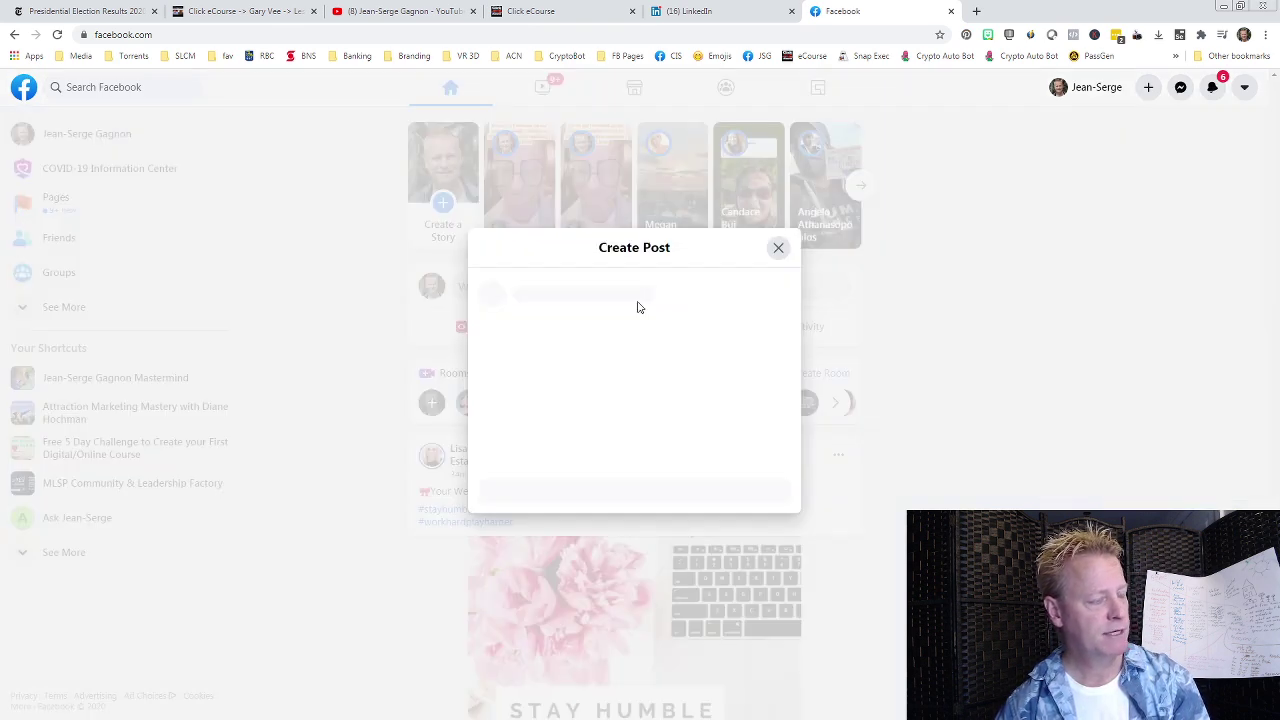
{"action": "type", "text": "https://www.youtube.com/watch?v=lh1BdAoDERU"}
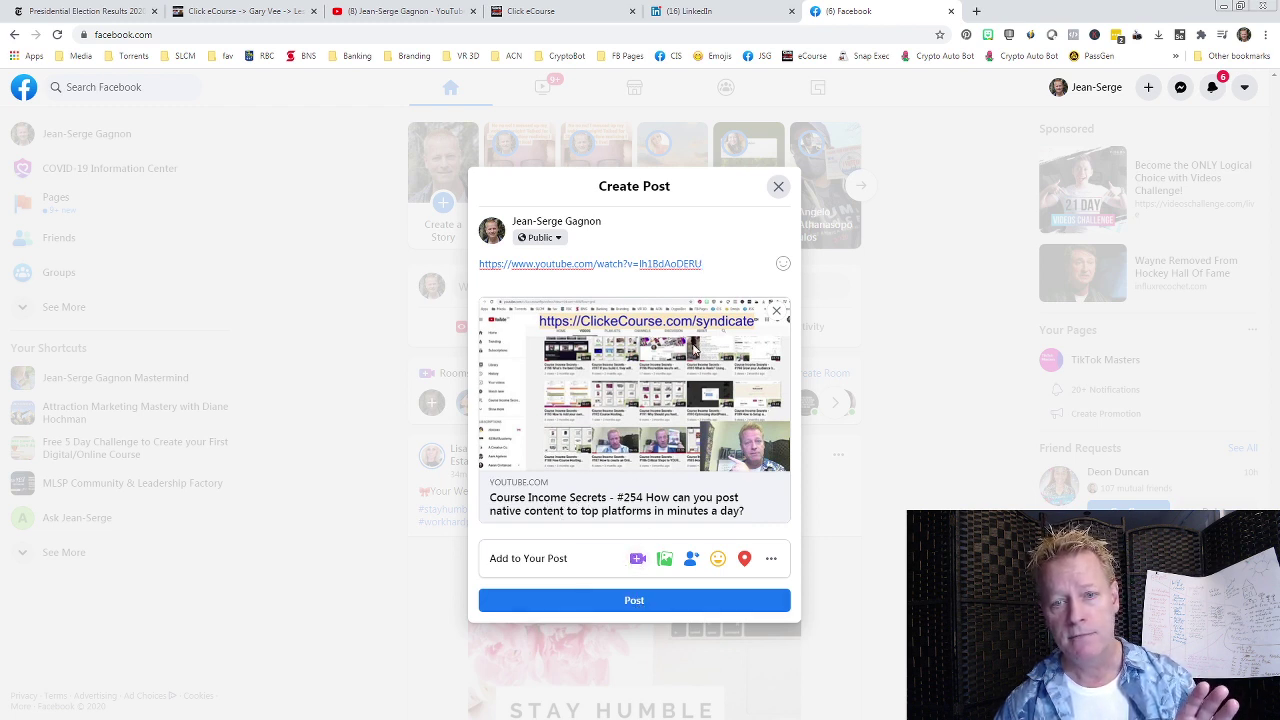
{"action": "key", "text": "Return"}
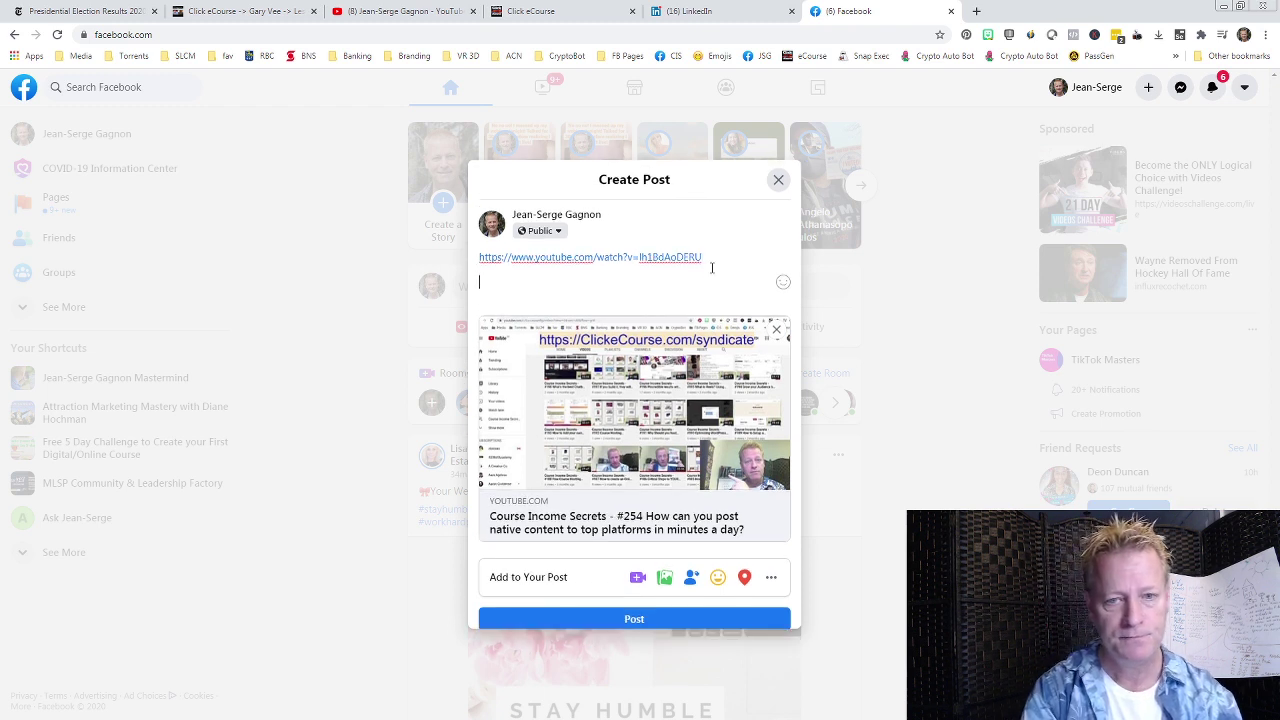
Write "Showing that posting a link to your YouTube video isn't the best on social media - normally, the platform will not show it to very many people."
{"action": "type", "text": "Showing that posting a link to your YouTube vi"}
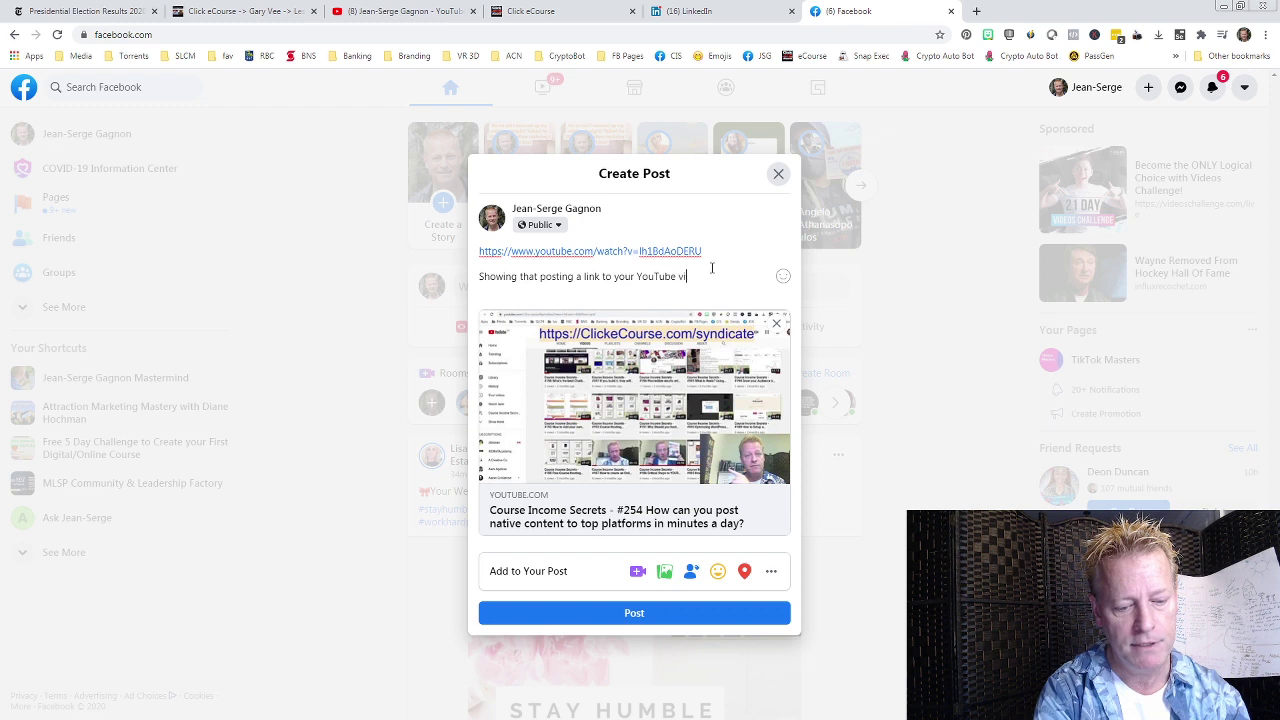
{"action": "type", "text": "deo isn't "}
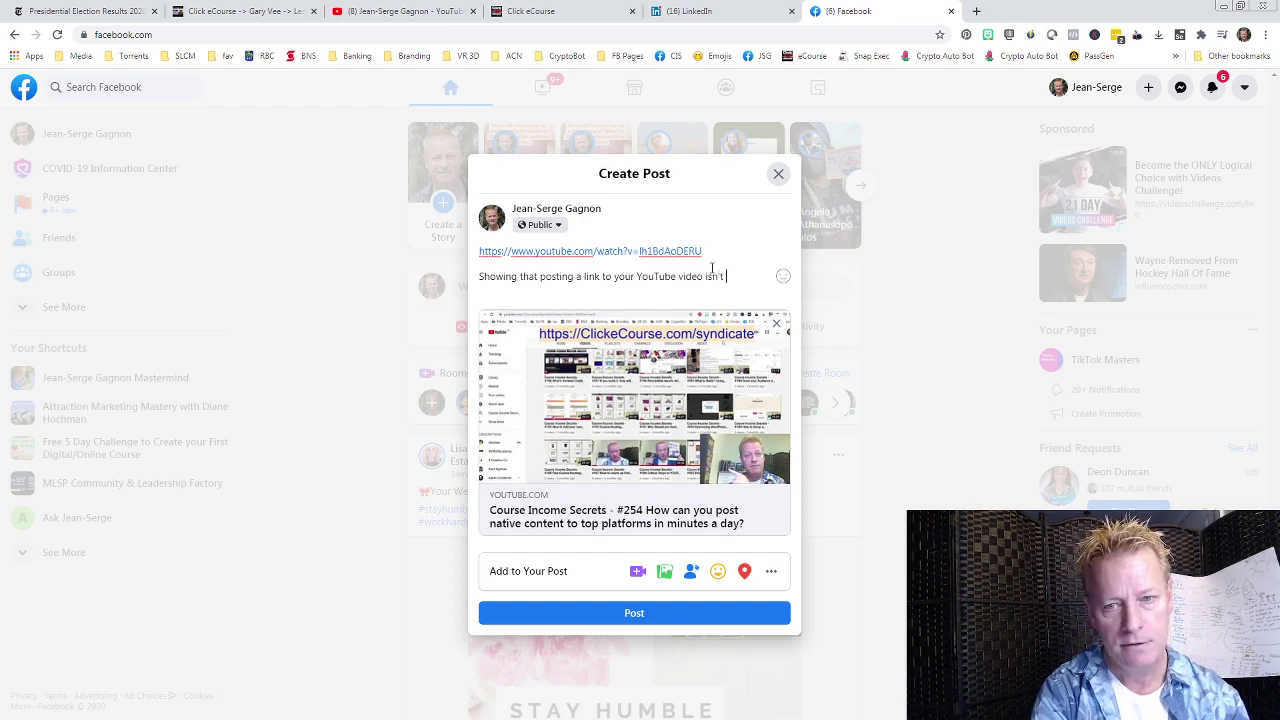
{"action": "type", "text": "the best on soc"}
{"action": "type", "text": "ial media"}
{"action": "type", "text": " - normal"}
{"action": "type", "text": "ly, t"}
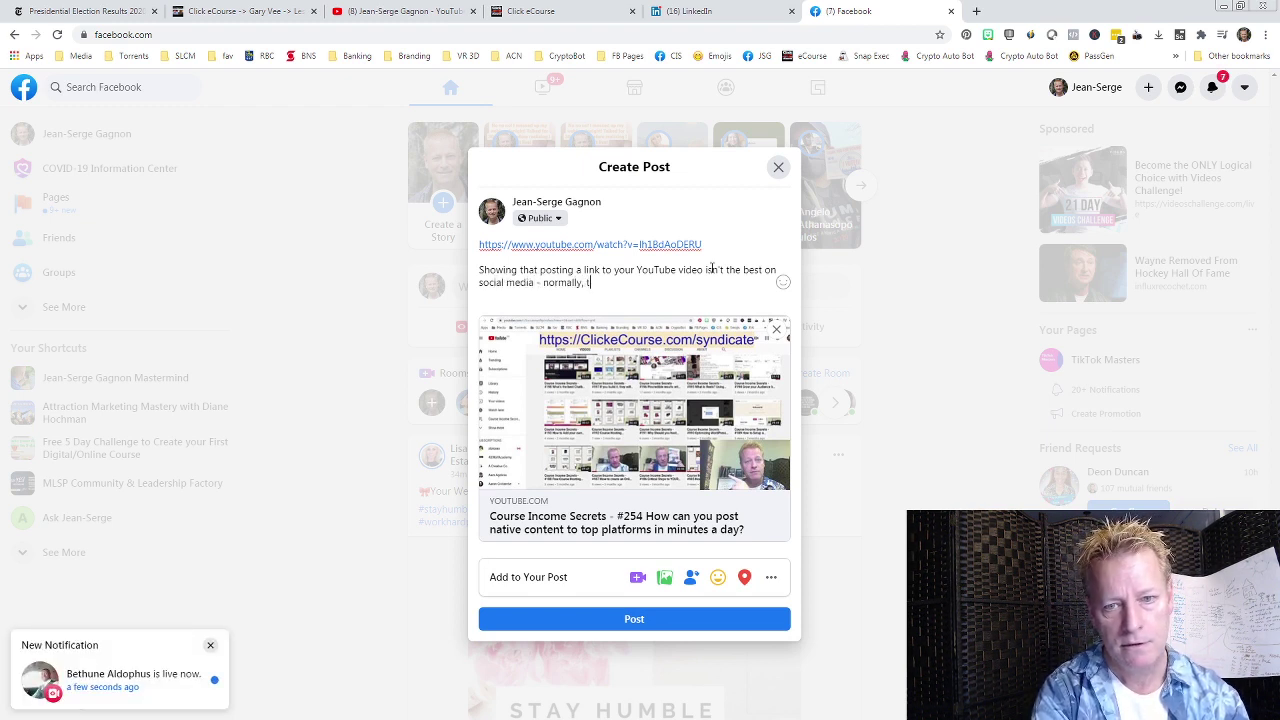
{"action": "type", "text": "he platform will not s"}
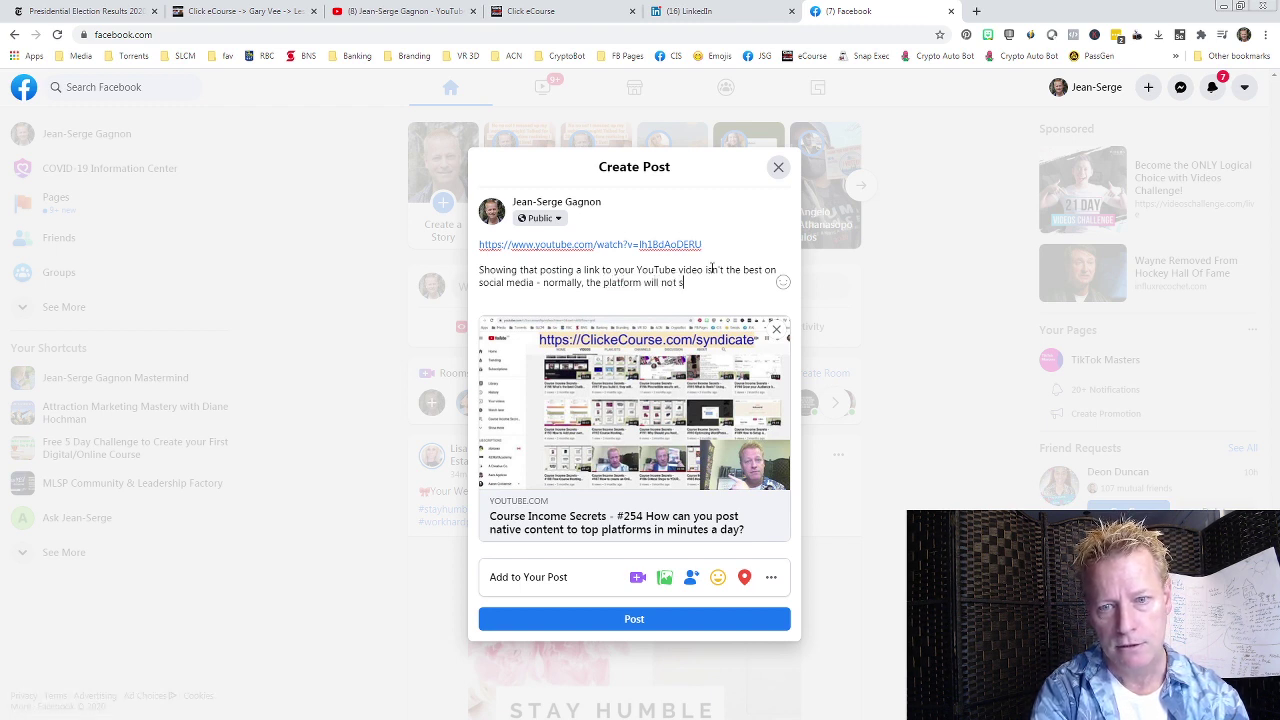
{"action": "type", "text": "how it to very many people."}
Add a new paragraph reading "I'm curious though - if you see this, please comment so I can see if I'm wrong lol"
{"action": "key", "text": "Return"}
{"action": "key", "text": "Return"}
{"action": "type", "text": "I'm curious though - if you see this, please comment"}
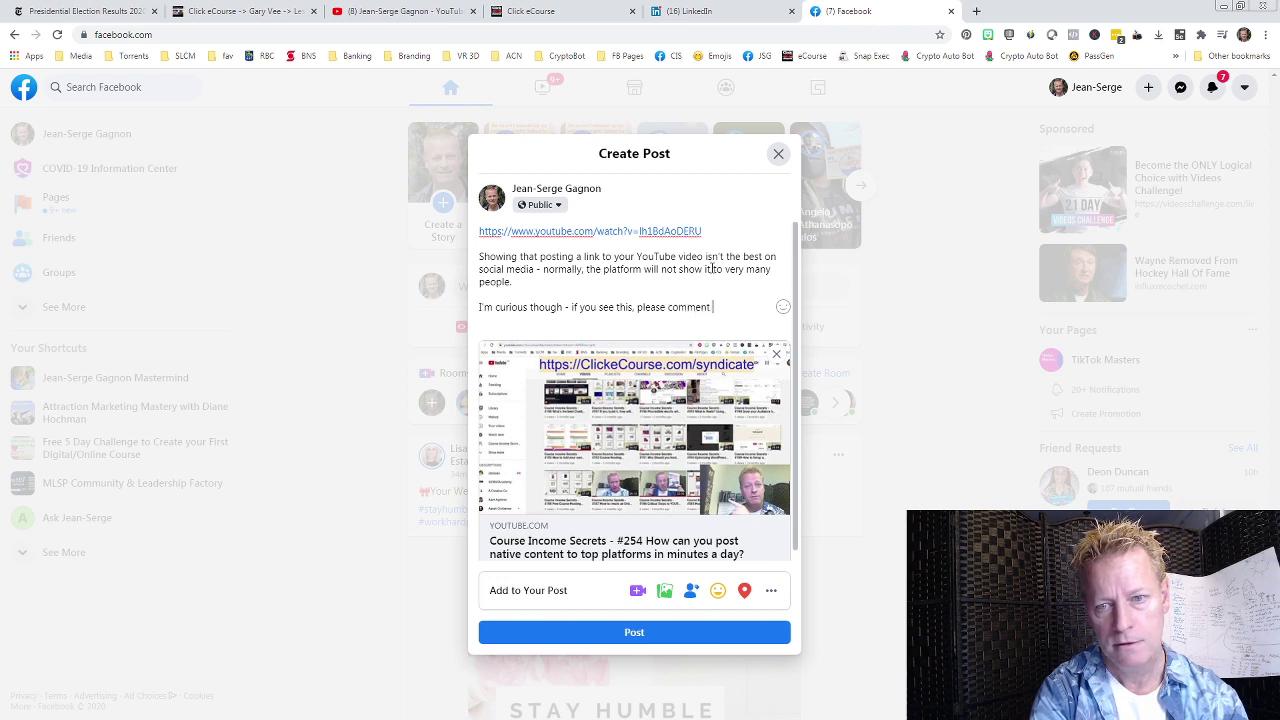
{"action": "key", "text": "BackSpace"}
{"action": "key", "text": "BackSpace"}
{"action": "key", "text": "BackSpace"}
{"action": "type", "text": "ent "}
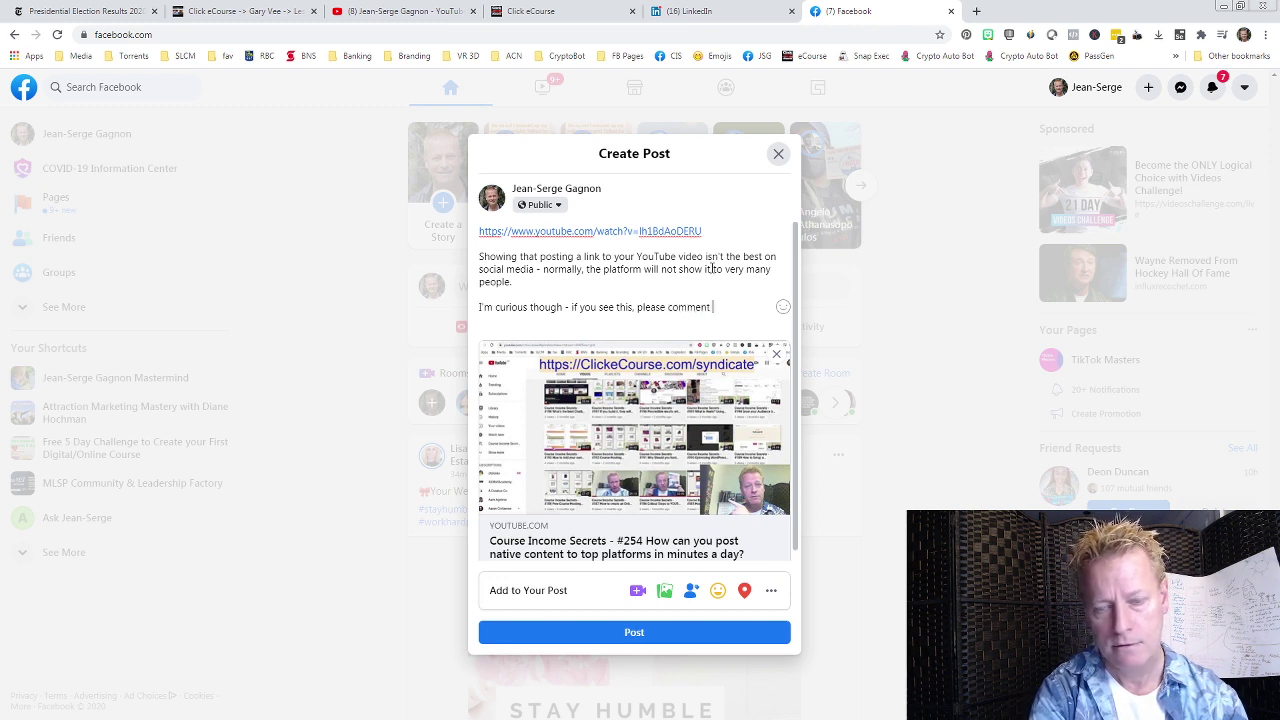
{"action": "type", "text": "so I can "}
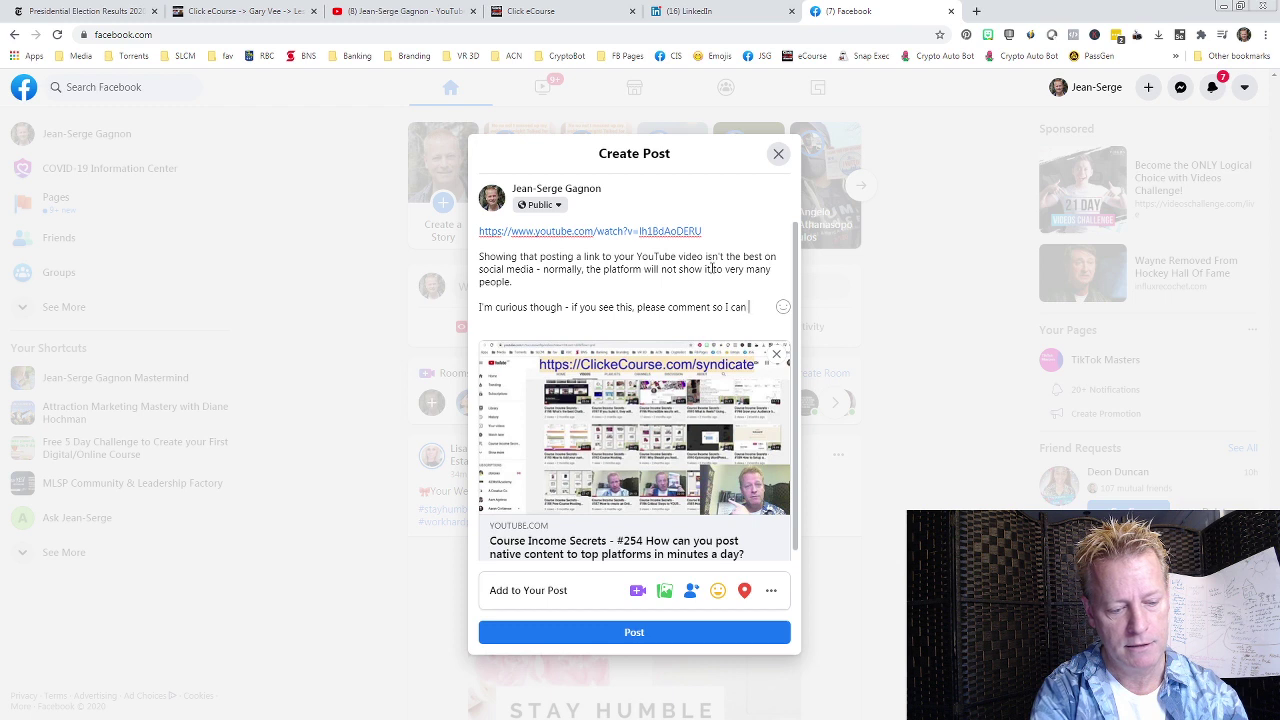
{"action": "type", "text": "see"}
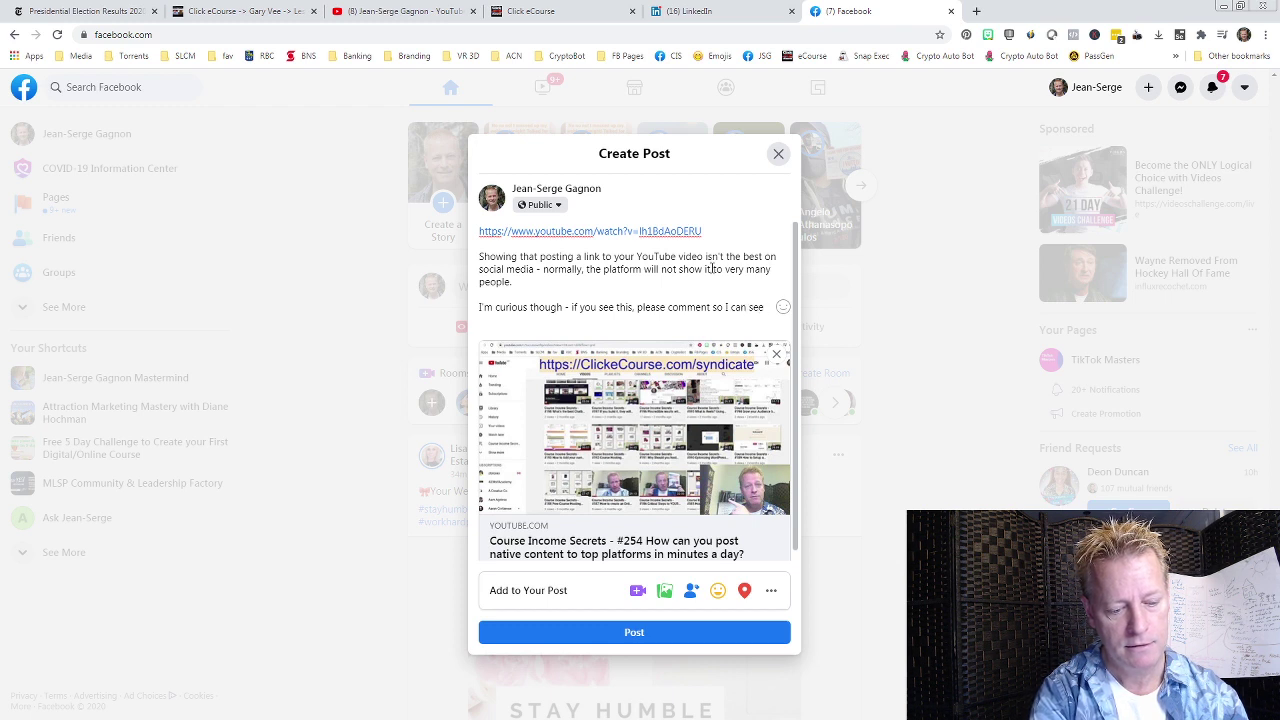
{"action": "type", "text": " if I'm wrong lol"}
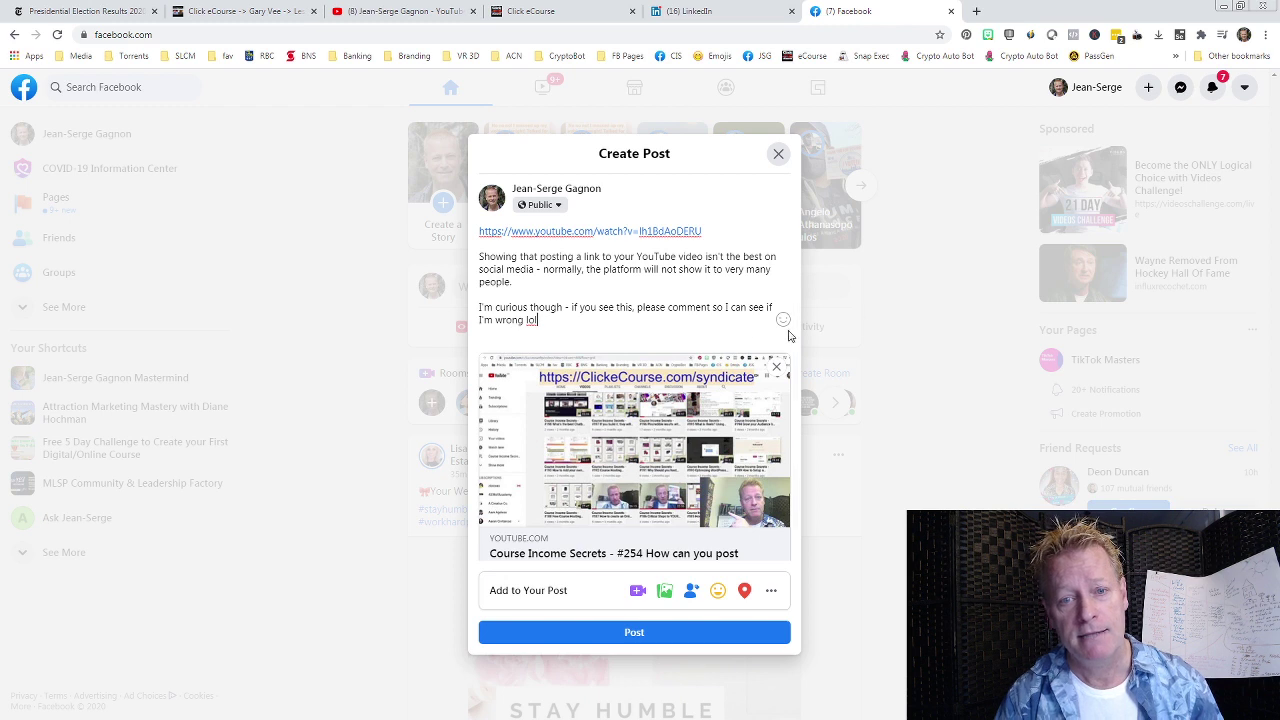
Publish the Facebook post and review how it appears in the news feed
{"action": "left_click", "coordinate": [651, 637]}
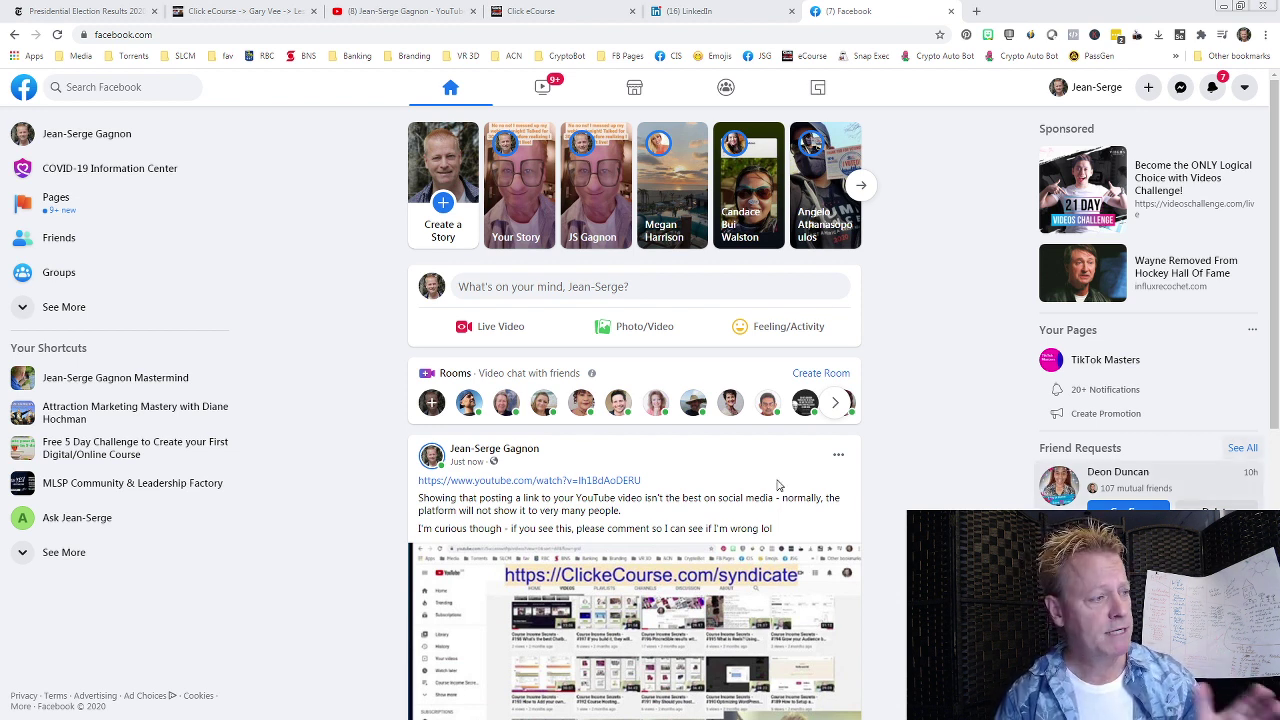
{"action": "scroll", "coordinate": [900, 447], "scroll_direction": "down", "scroll_amount": 1}
{"action": "scroll", "coordinate": [905, 445], "scroll_direction": "down", "scroll_amount": 8}
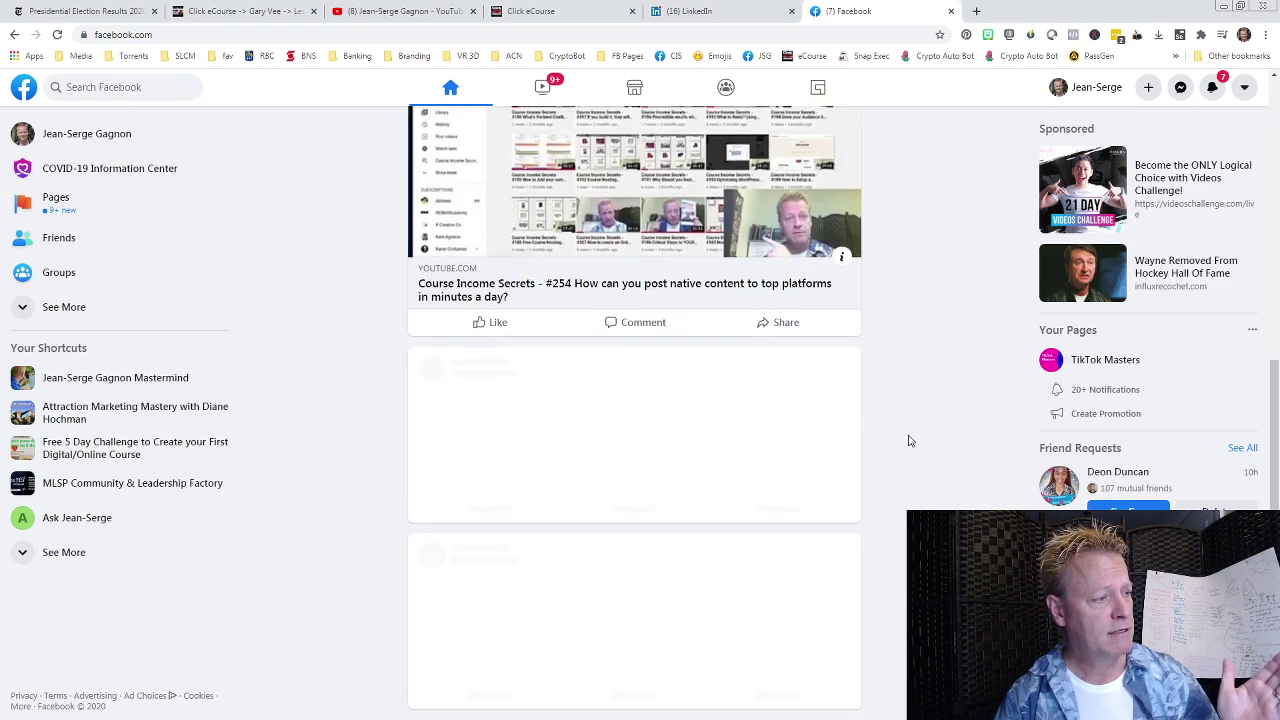
{"action": "scroll", "coordinate": [908, 445], "scroll_direction": "up", "scroll_amount": 10}
{"action": "scroll", "coordinate": [910, 444], "scroll_direction": "down", "scroll_amount": 15}
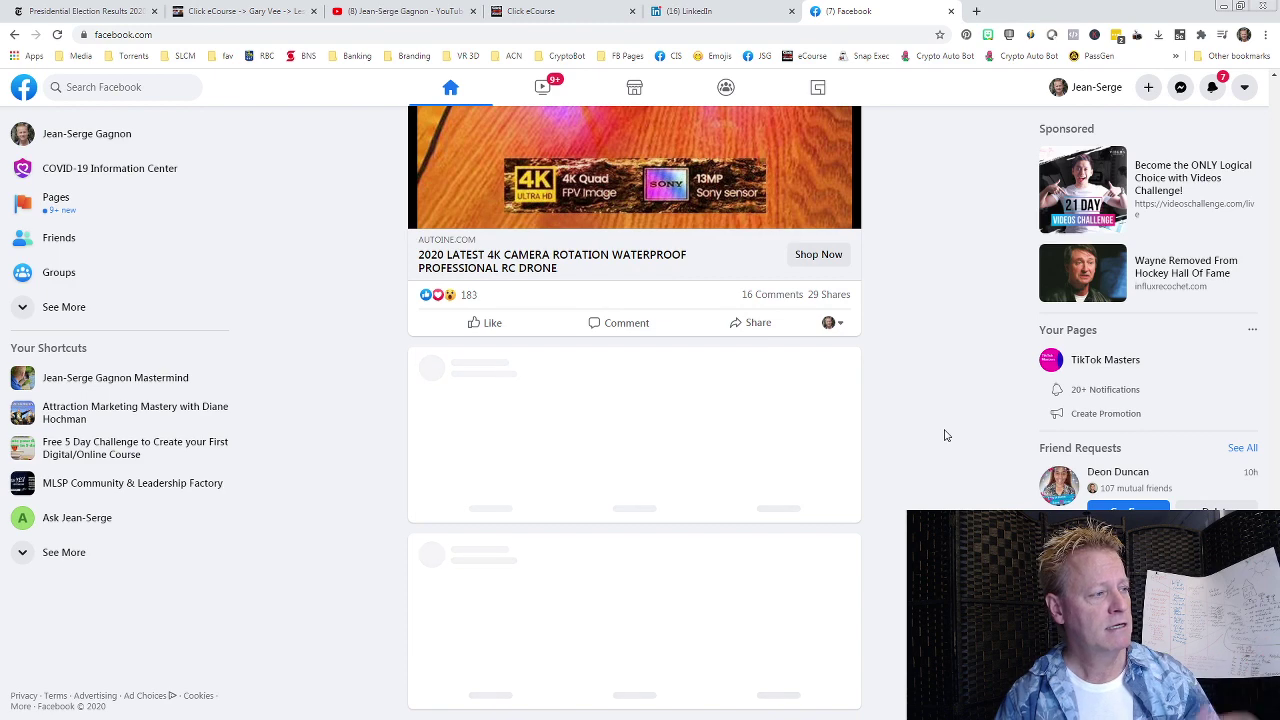
Compare the shared YouTube link post with the other posts in the Facebook news feed
{"action": "scroll", "coordinate": [945, 435], "scroll_direction": "up", "scroll_amount": 15}
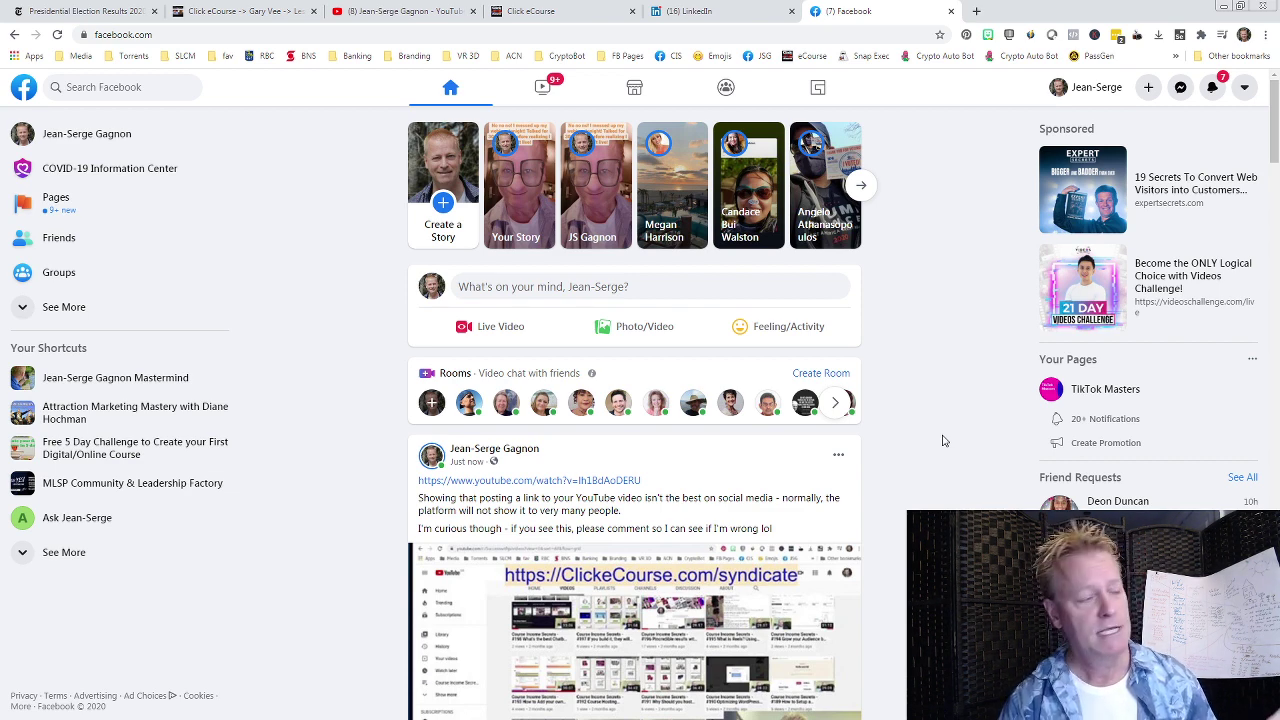
{"action": "scroll", "coordinate": [943, 442], "scroll_direction": "down", "scroll_amount": 20}
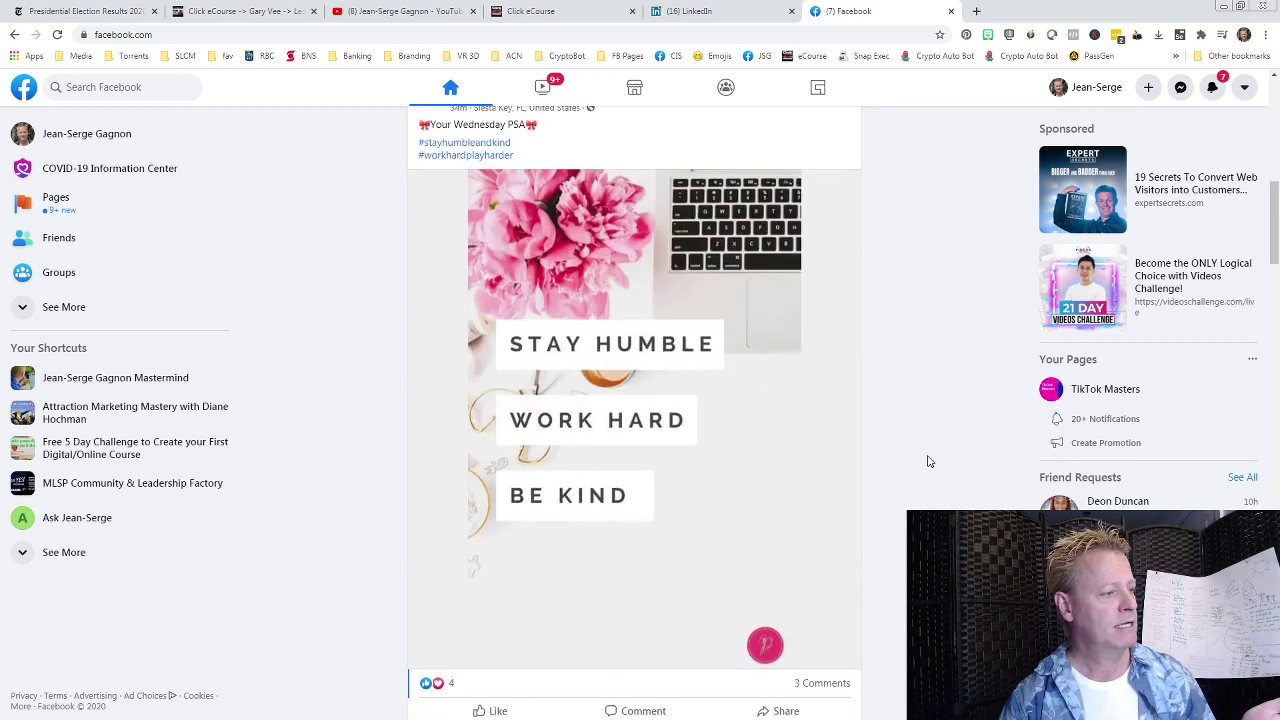
{"action": "scroll", "coordinate": [928, 462], "scroll_direction": "down", "scroll_amount": 15}
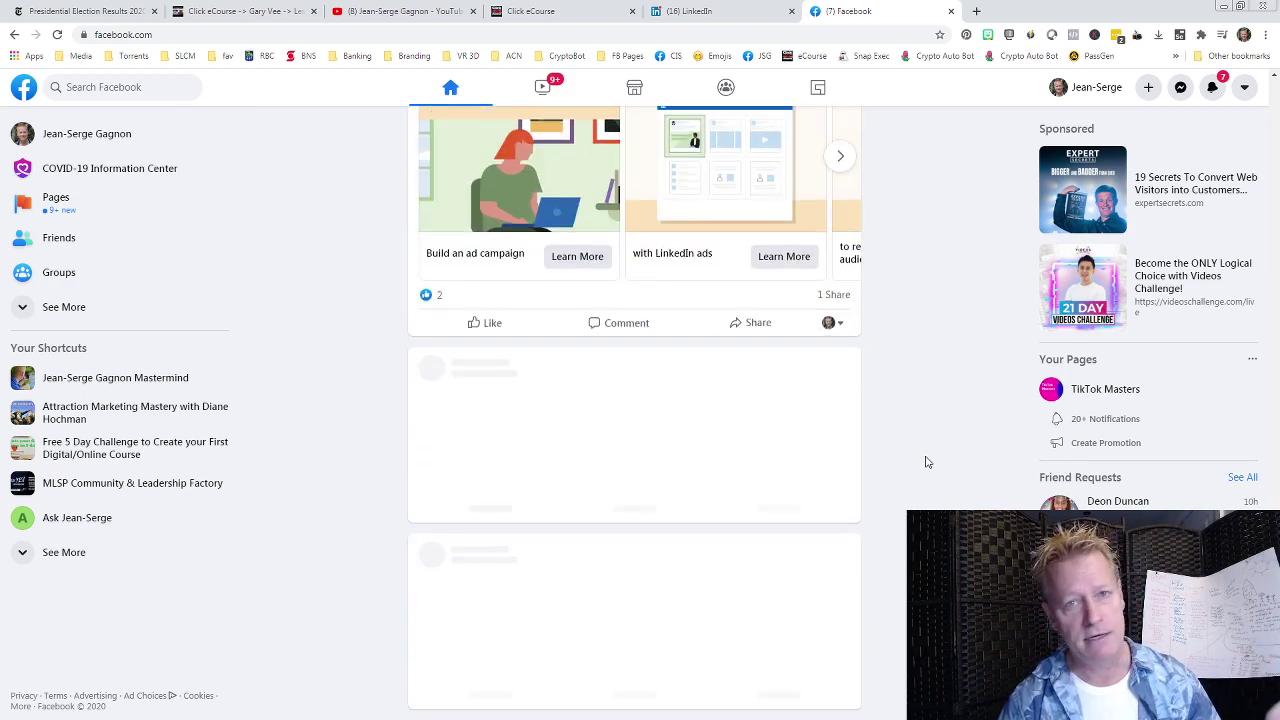
{"action": "scroll", "coordinate": [928, 464], "scroll_direction": "up", "scroll_amount": 20}
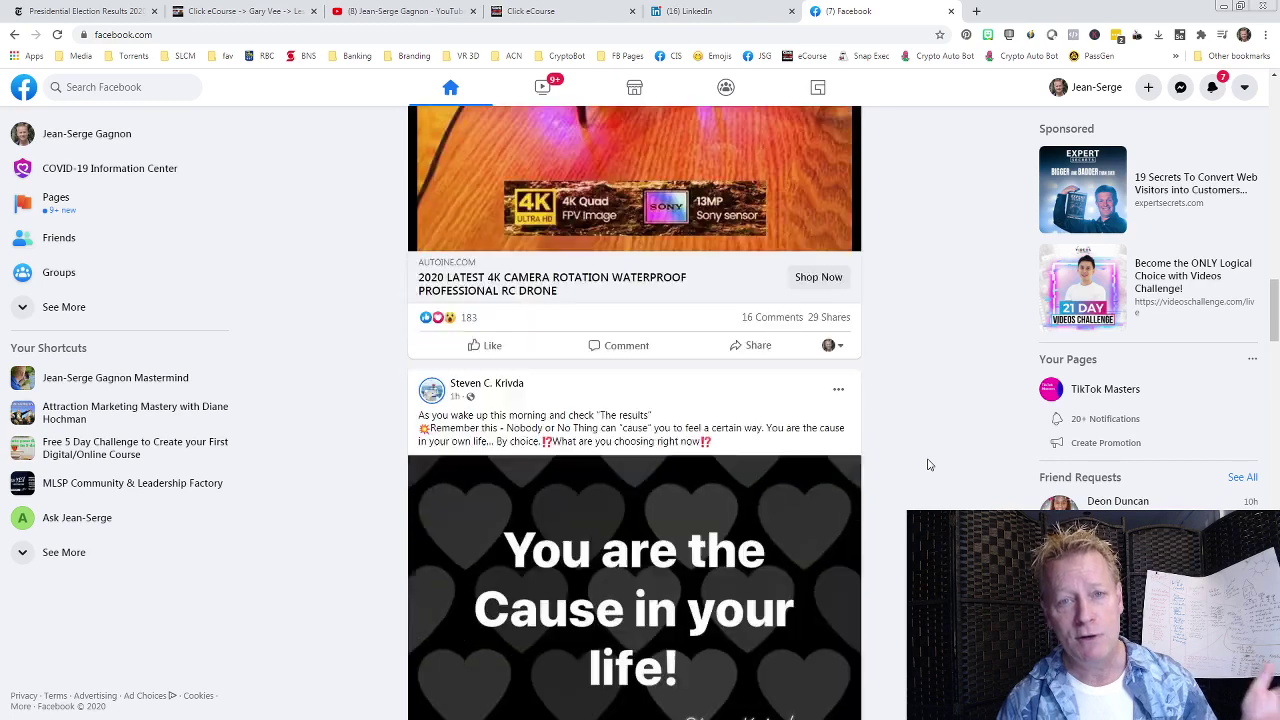
{"action": "scroll", "coordinate": [928, 464], "scroll_direction": "up", "scroll_amount": 15}
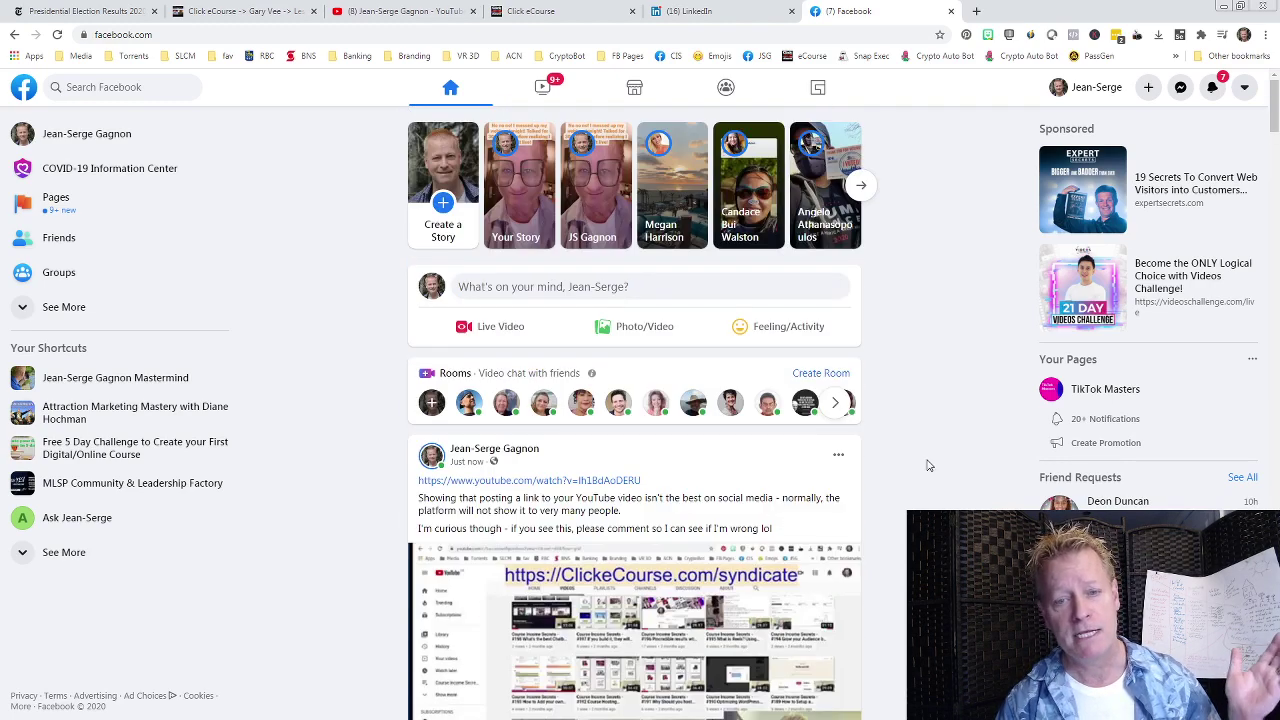
{"action": "scroll", "coordinate": [928, 464], "scroll_direction": "down", "scroll_amount": 4}
{"action": "scroll", "coordinate": [928, 464], "scroll_direction": "up", "scroll_amount": 2}
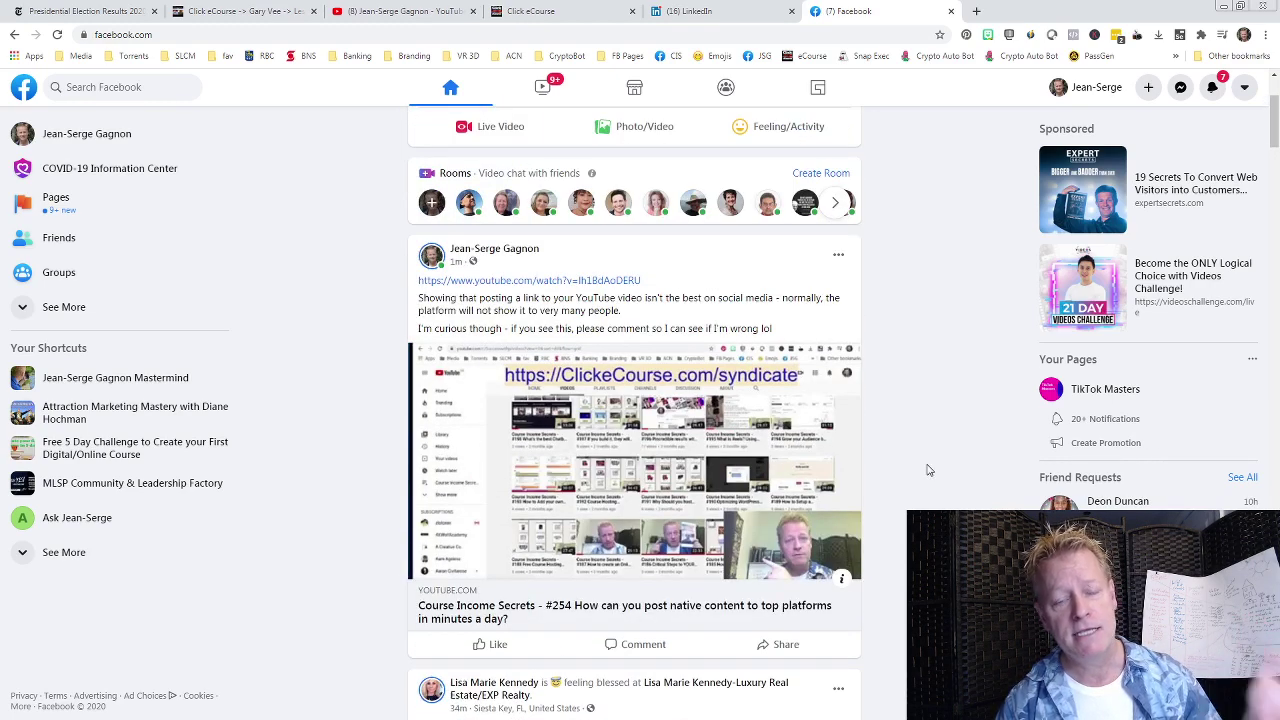
{"action": "scroll", "coordinate": [928, 470], "scroll_direction": "down", "scroll_amount": 4}
{"action": "scroll", "coordinate": [928, 470], "scroll_direction": "up", "scroll_amount": 6}
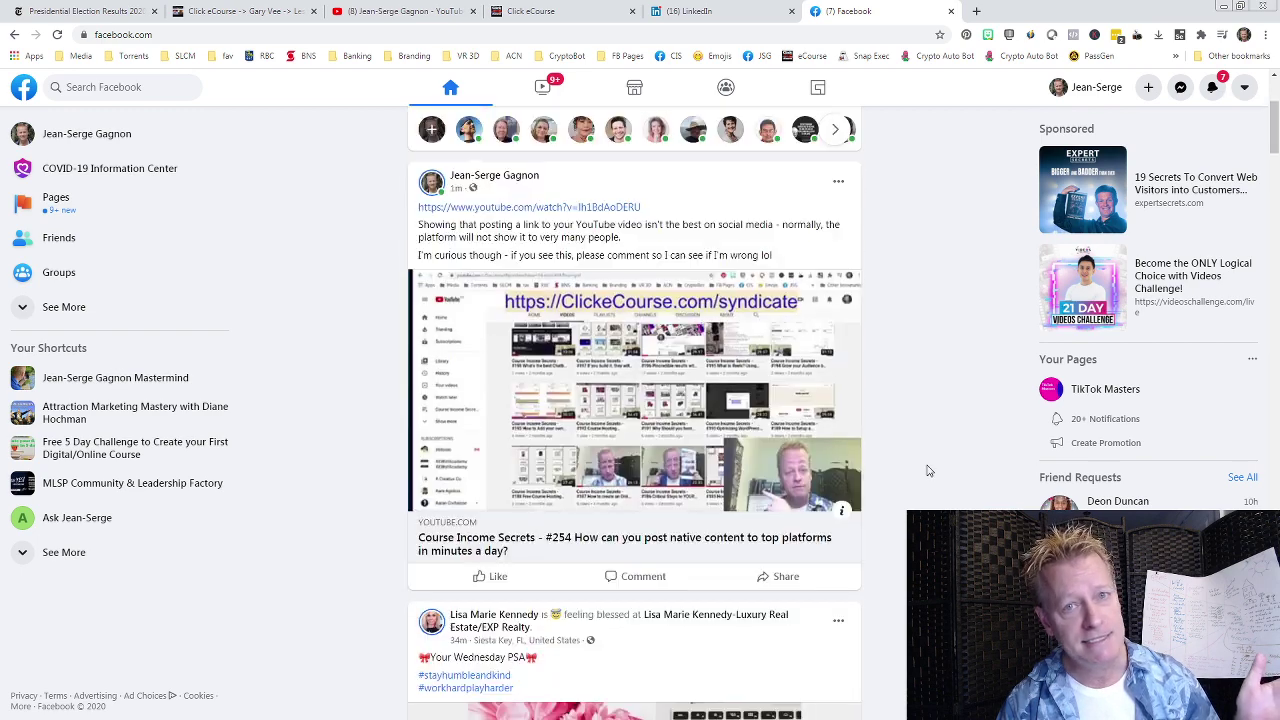
{"action": "scroll", "coordinate": [928, 470], "scroll_direction": "down", "scroll_amount": 15}
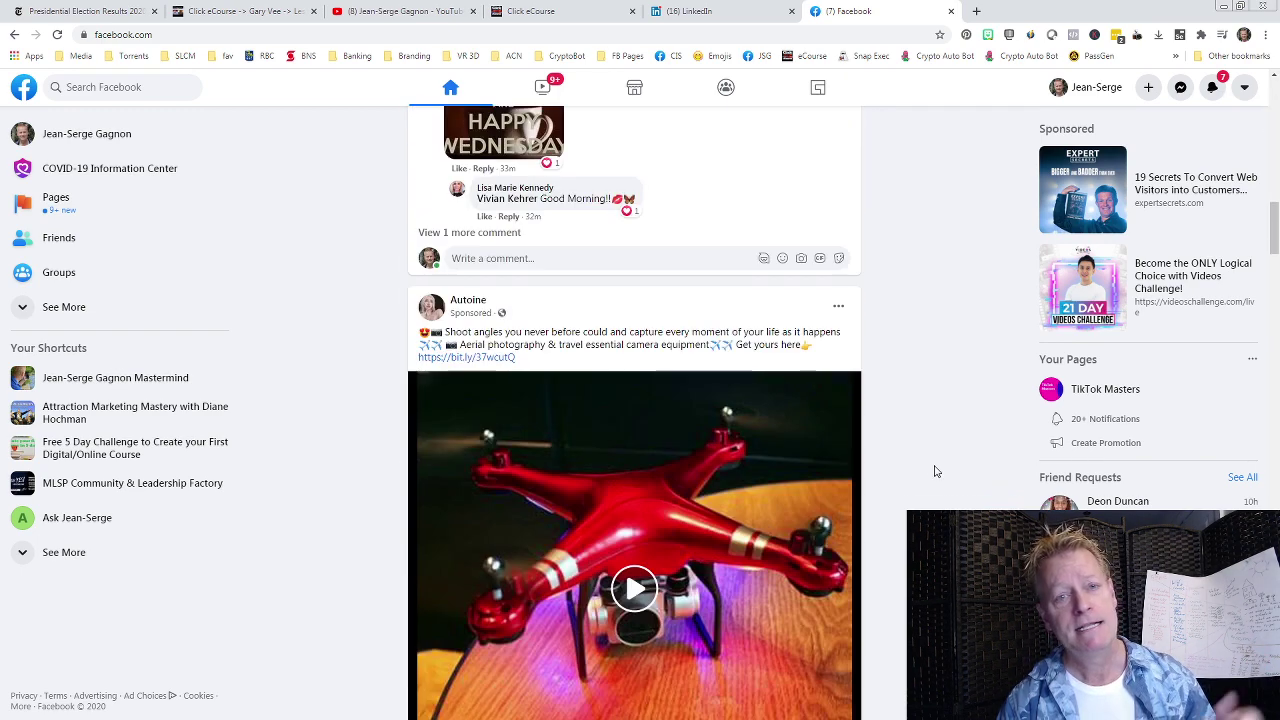
{"action": "scroll", "coordinate": [360, 461], "scroll_direction": "up", "scroll_amount": 4}
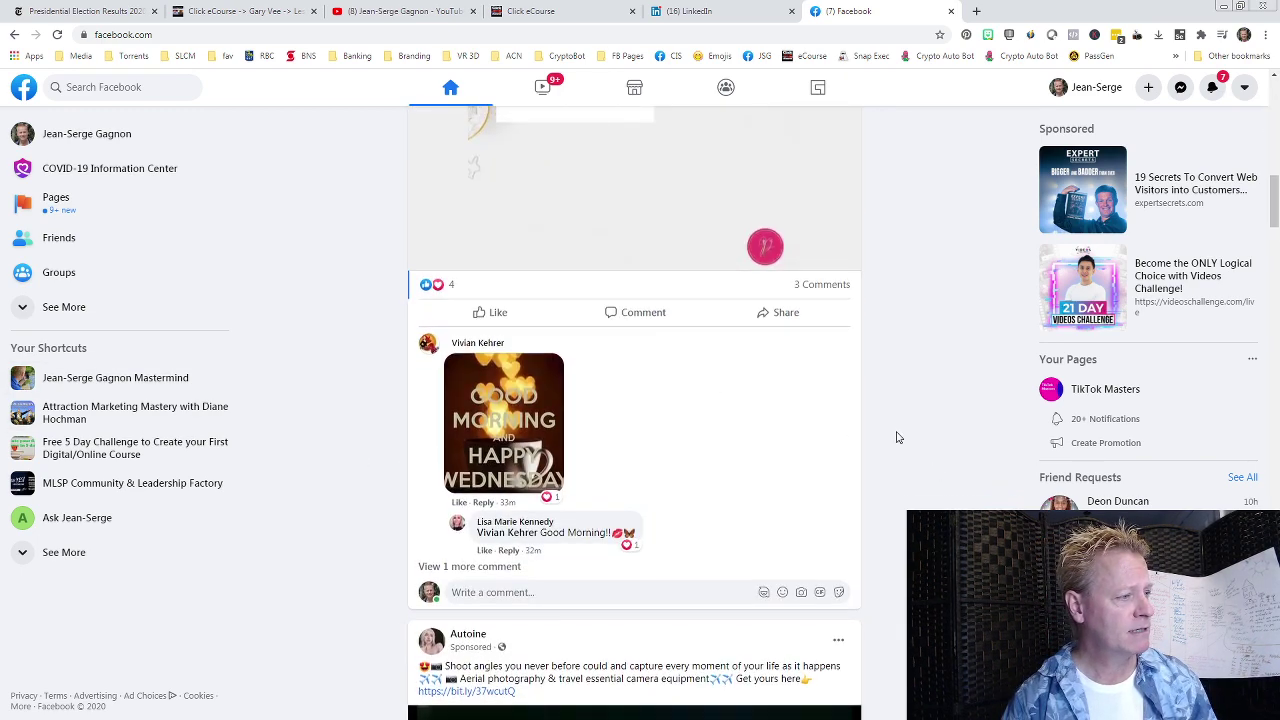
{"action": "scroll", "coordinate": [897, 437], "scroll_direction": "up", "scroll_amount": 4}
{"action": "scroll", "coordinate": [897, 437], "scroll_direction": "up", "scroll_amount": 5}
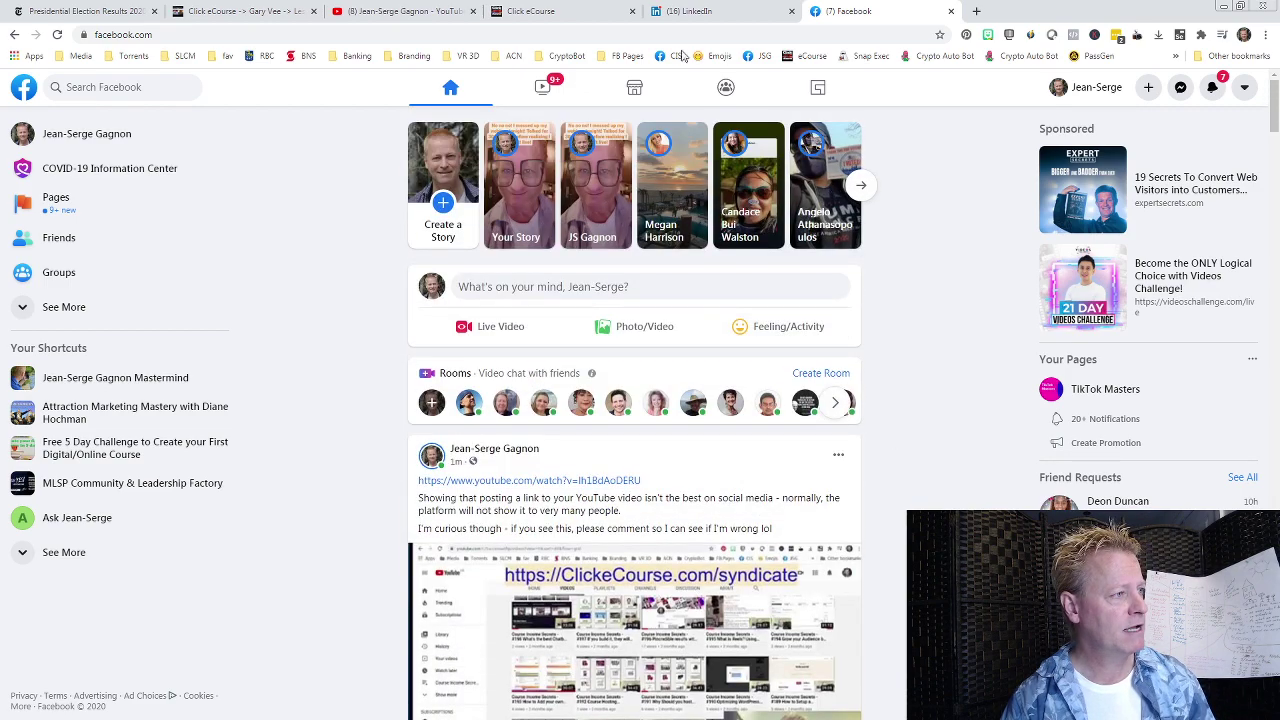
Switch to LinkedIn and examine how the shared YouTube link post appears in the feed
{"action": "left_click", "coordinate": [693, 9]}
{"action": "scroll", "coordinate": [784, 393], "scroll_direction": "down", "scroll_amount": 6}
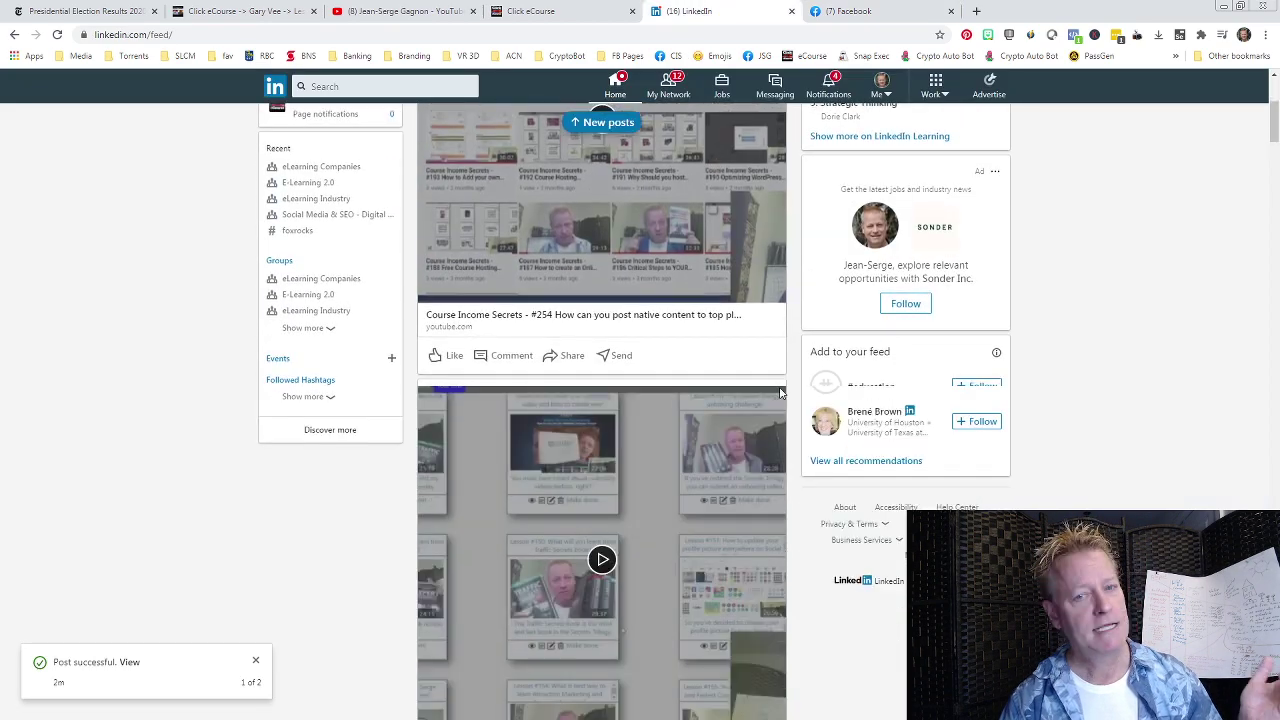
{"action": "scroll", "coordinate": [784, 393], "scroll_direction": "up", "scroll_amount": 8}
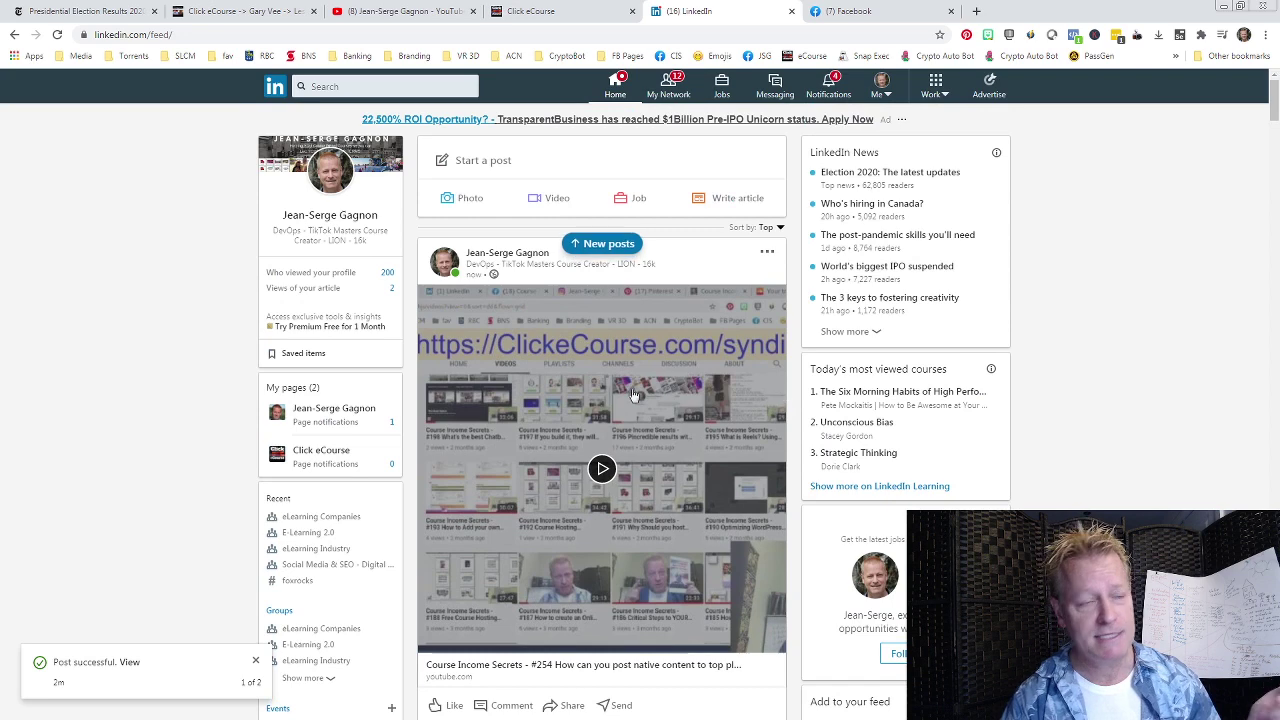
Switch to the Click eCourse site and log out of the current account
{"action": "left_click", "coordinate": [385, 9]}
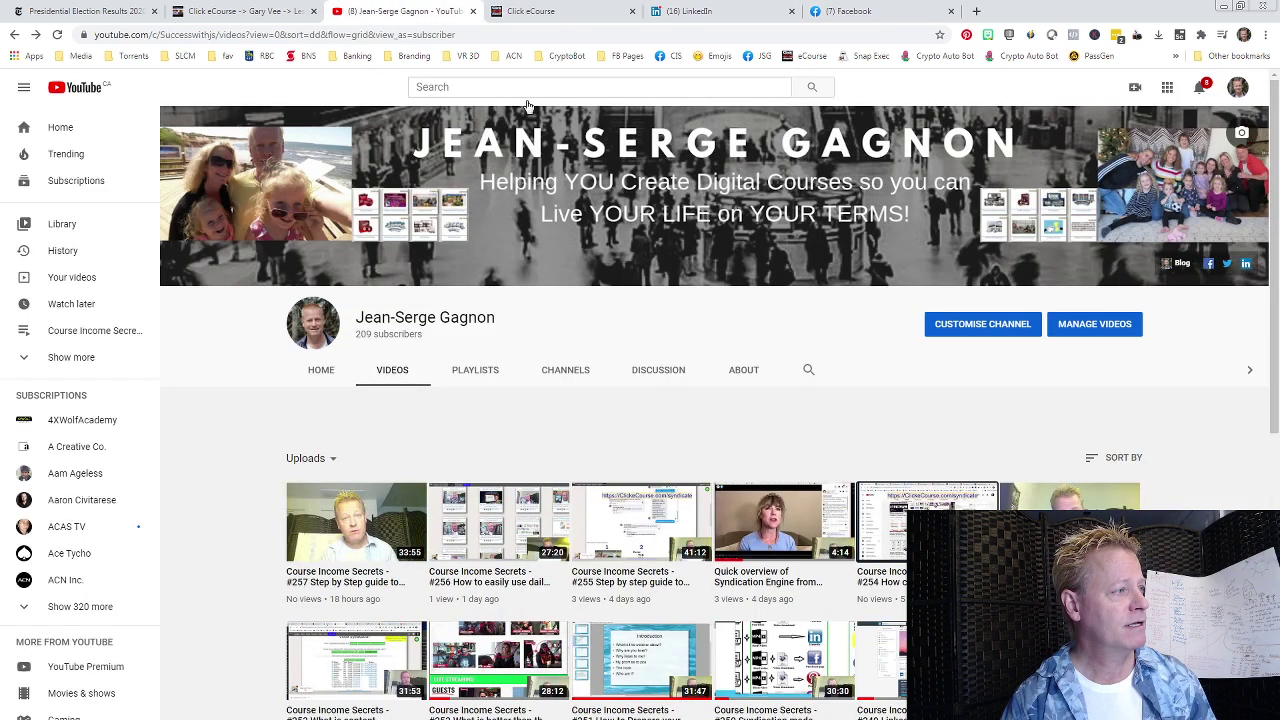
{"action": "left_click", "coordinate": [538, 12]}
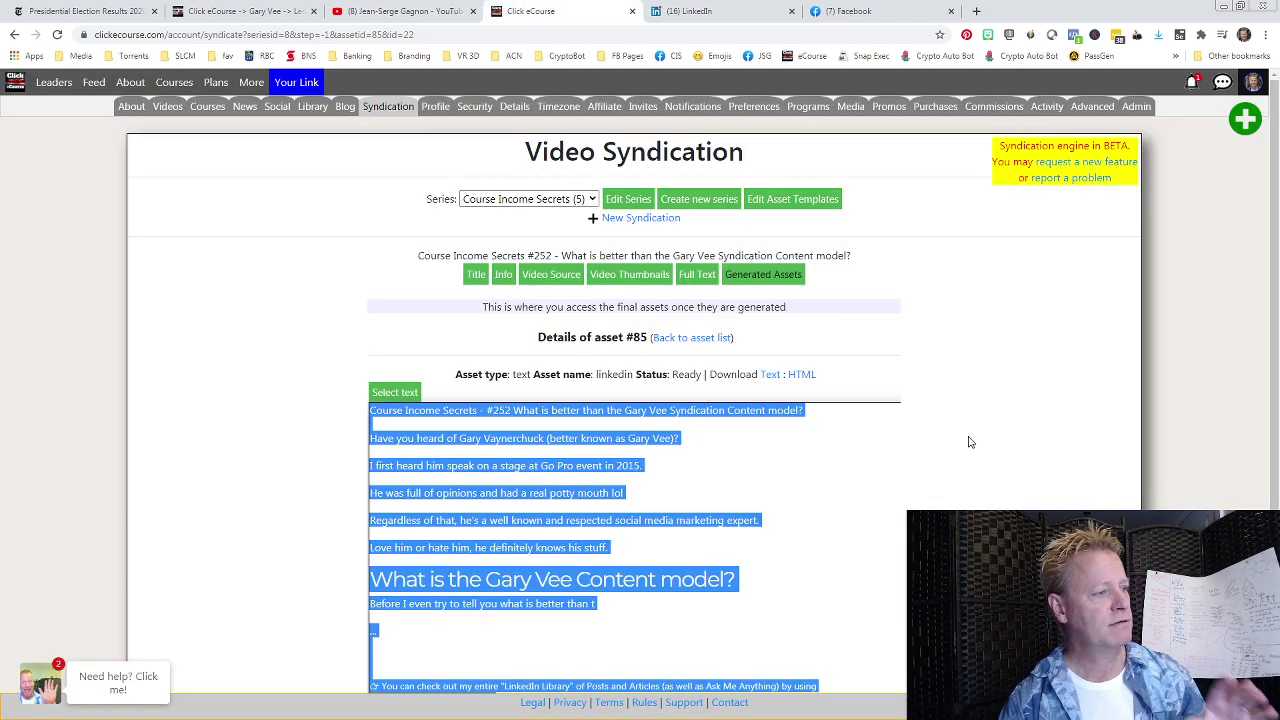
{"action": "left_click", "coordinate": [990, 436]}
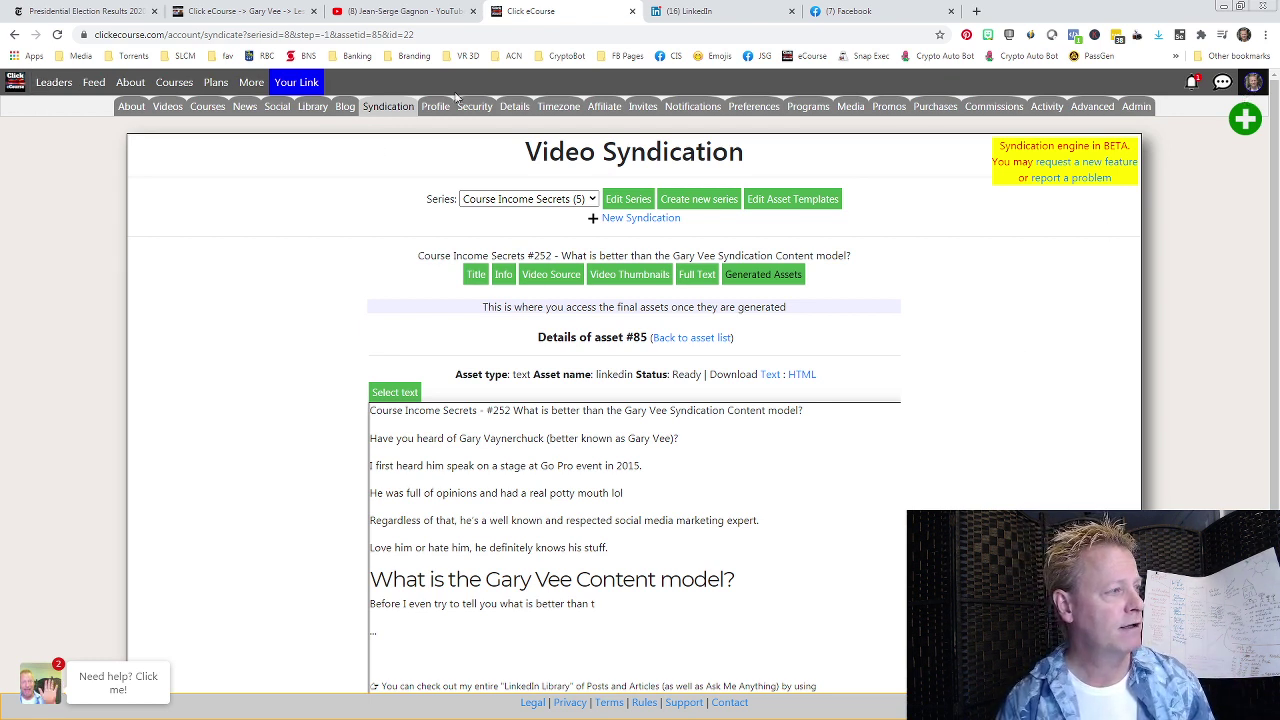
{"action": "left_click", "coordinate": [1254, 84]}
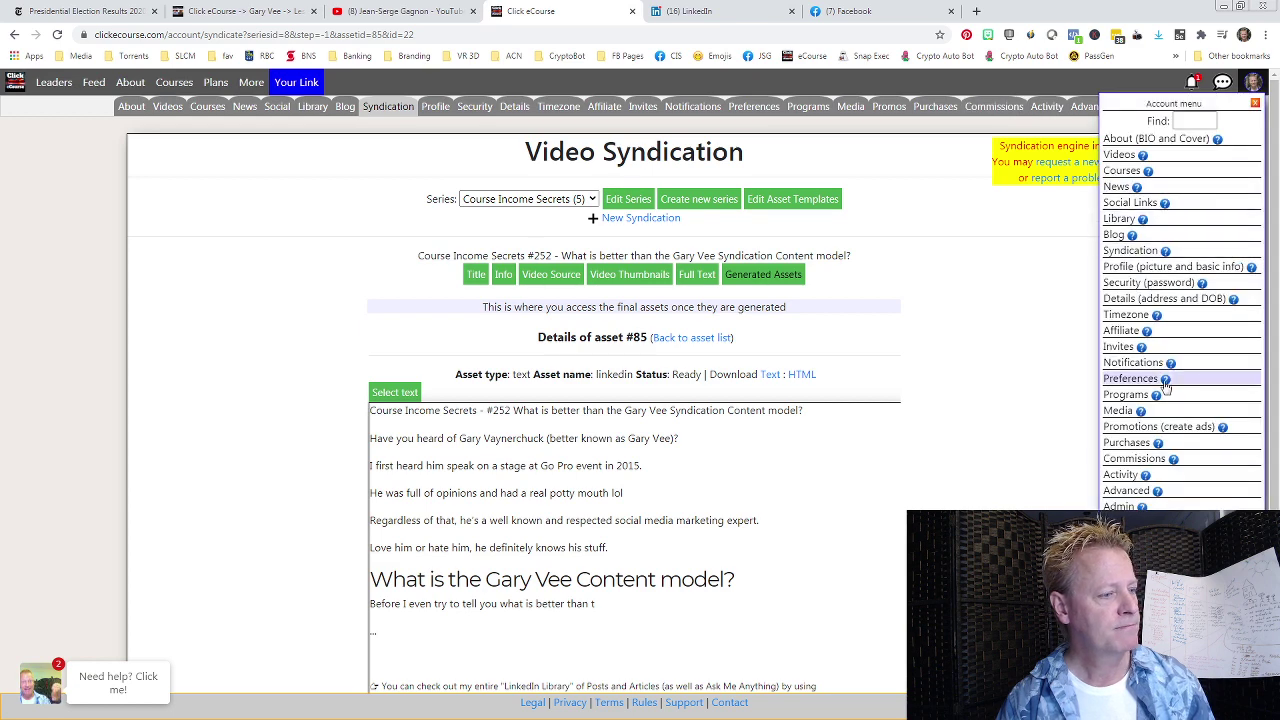
{"action": "left_click", "coordinate": [826, 349]}
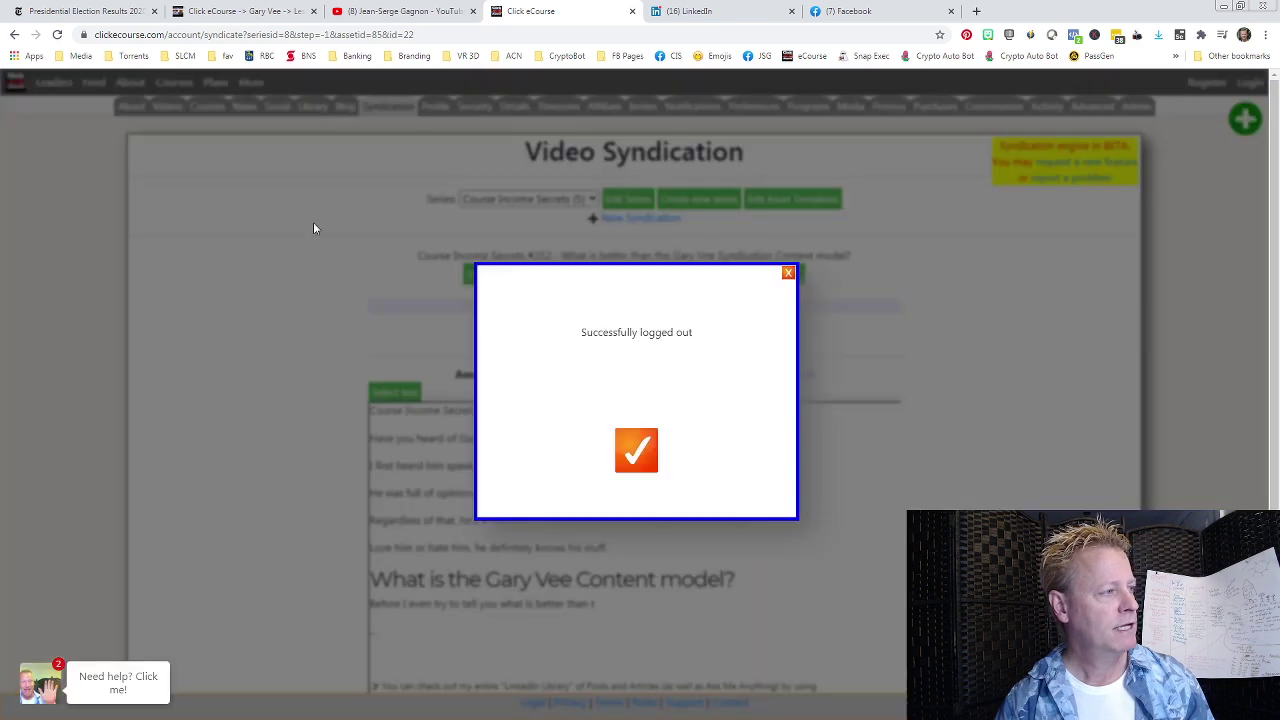
{"action": "left_click", "coordinate": [637, 451]}
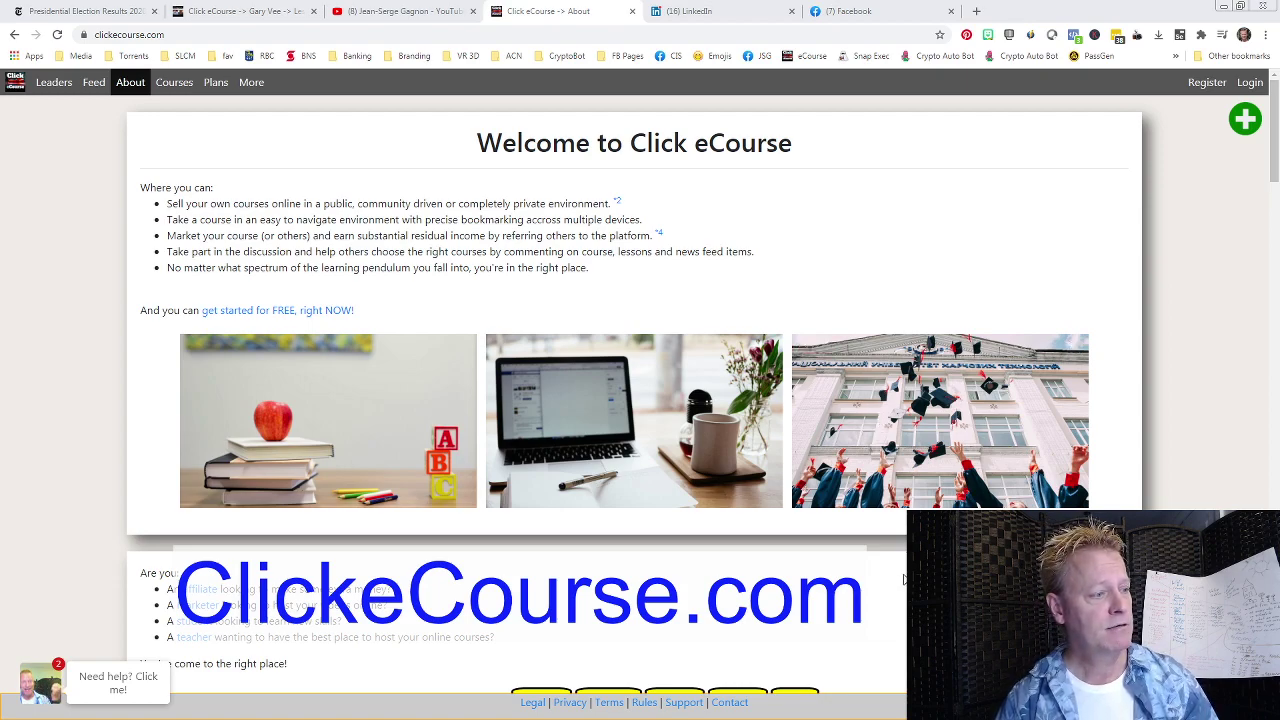
Open Click eCourse's public Syndication page and review its testimonials, three-step process, generated assets and platform workflow diagram
{"action": "scroll", "coordinate": [885, 452], "scroll_direction": "down", "scroll_amount": 15}
{"action": "scroll", "coordinate": [1188, 156], "scroll_direction": "up", "scroll_amount": 15}
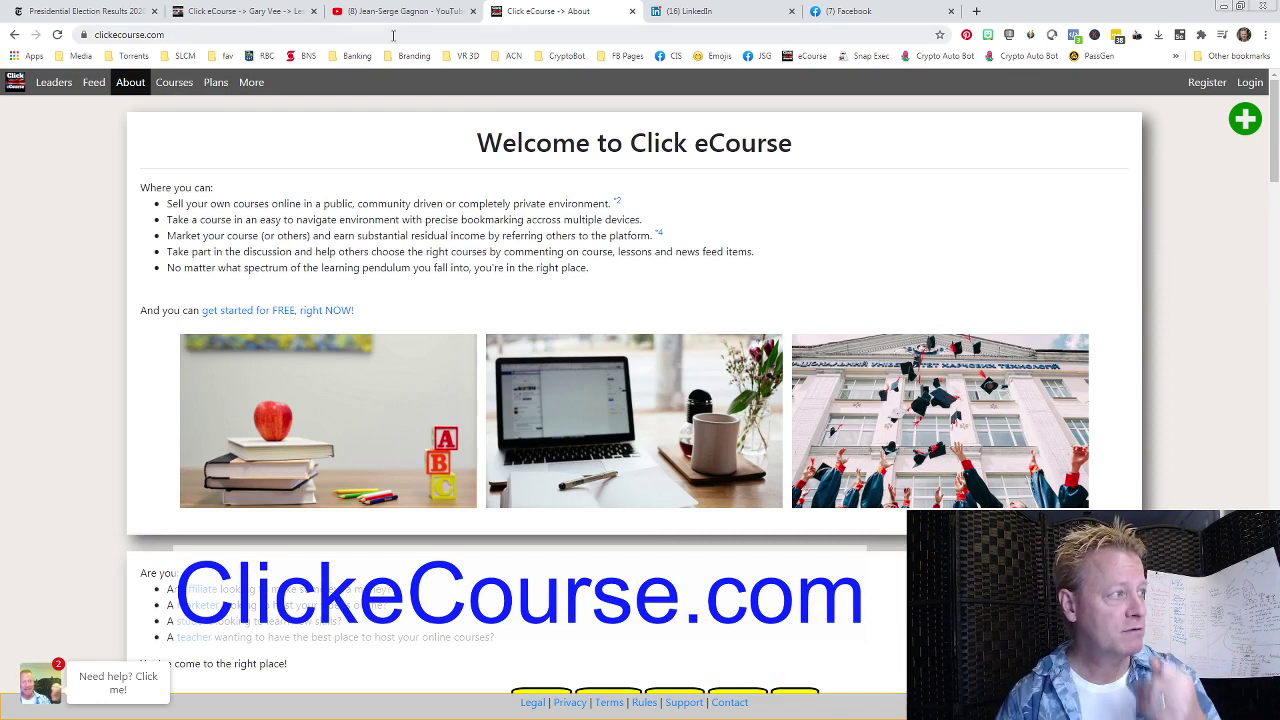
{"action": "left_click", "coordinate": [255, 87]}
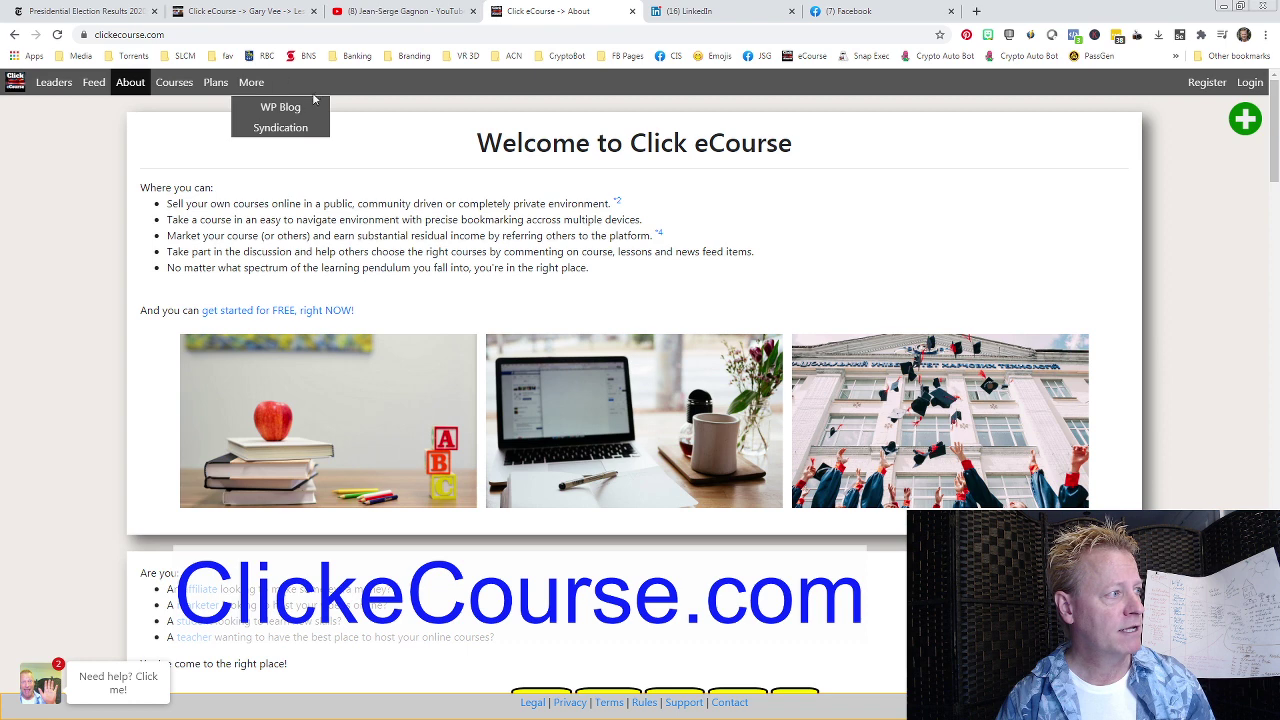
{"action": "left_click", "coordinate": [269, 130]}
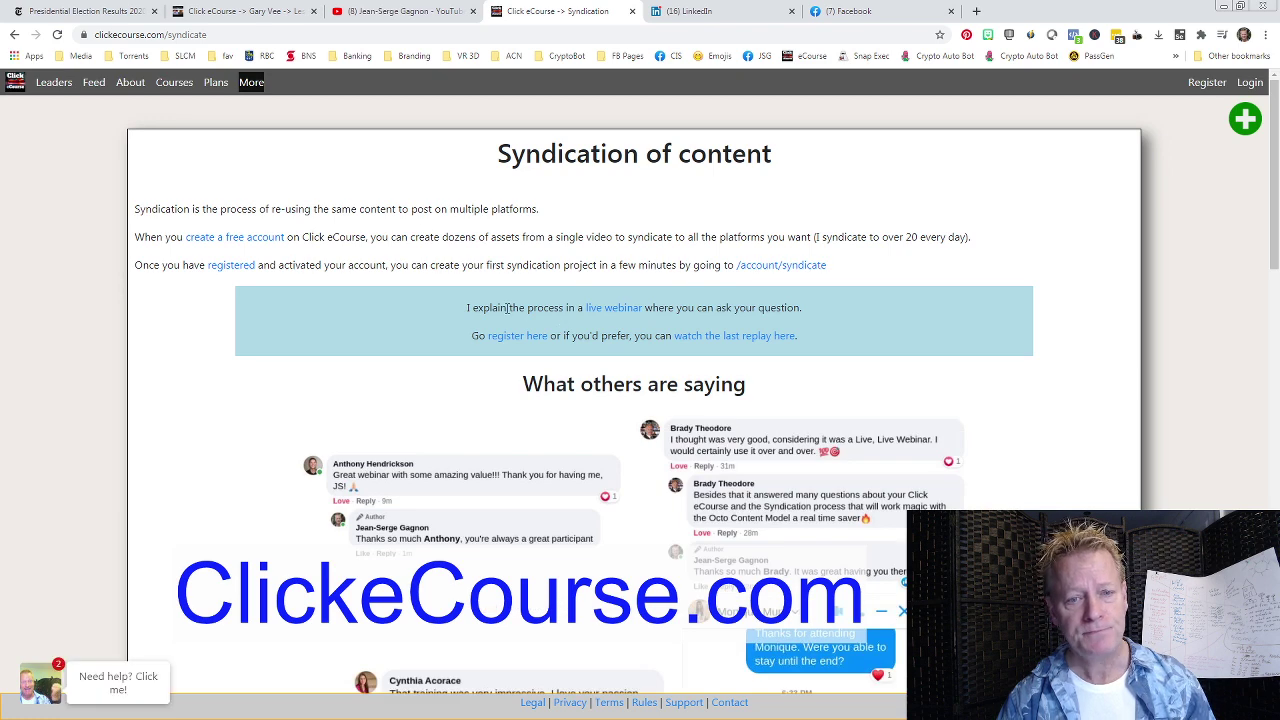
{"action": "scroll", "coordinate": [487, 290], "scroll_direction": "down", "scroll_amount": 2}
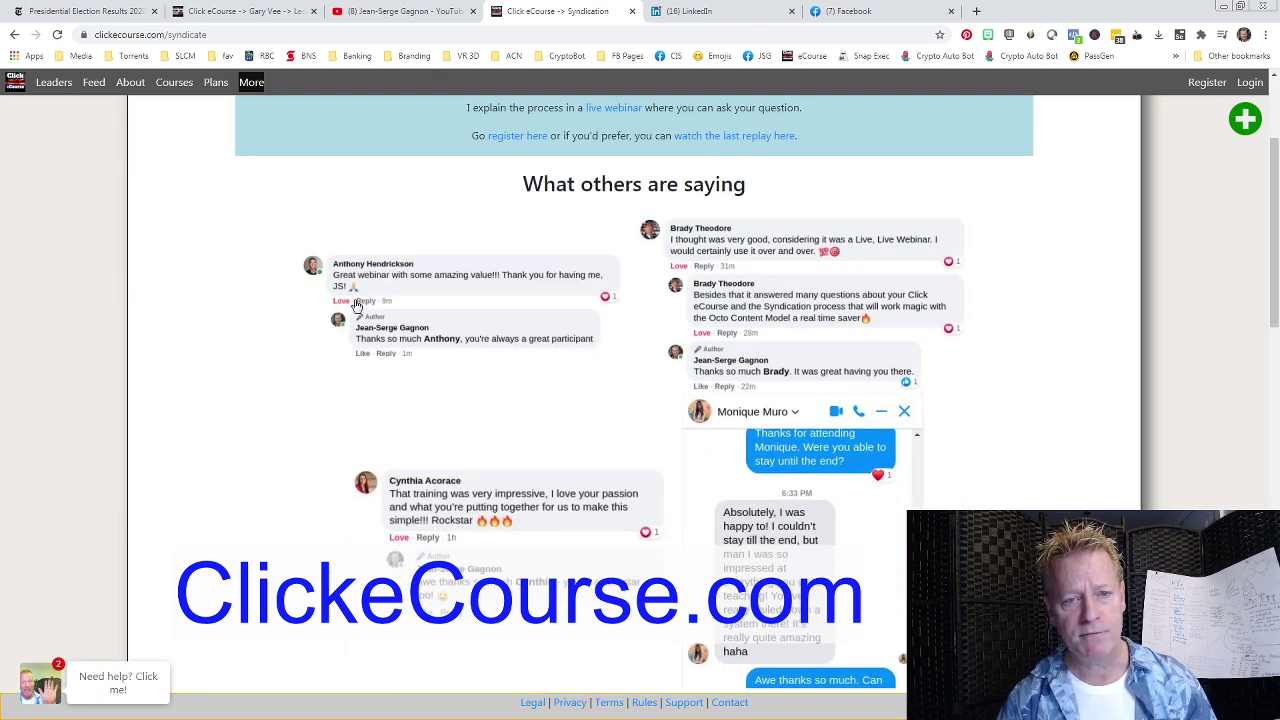
{"action": "scroll", "coordinate": [463, 349], "scroll_direction": "down", "scroll_amount": 6}
{"action": "scroll", "coordinate": [463, 349], "scroll_direction": "down", "scroll_amount": 1}
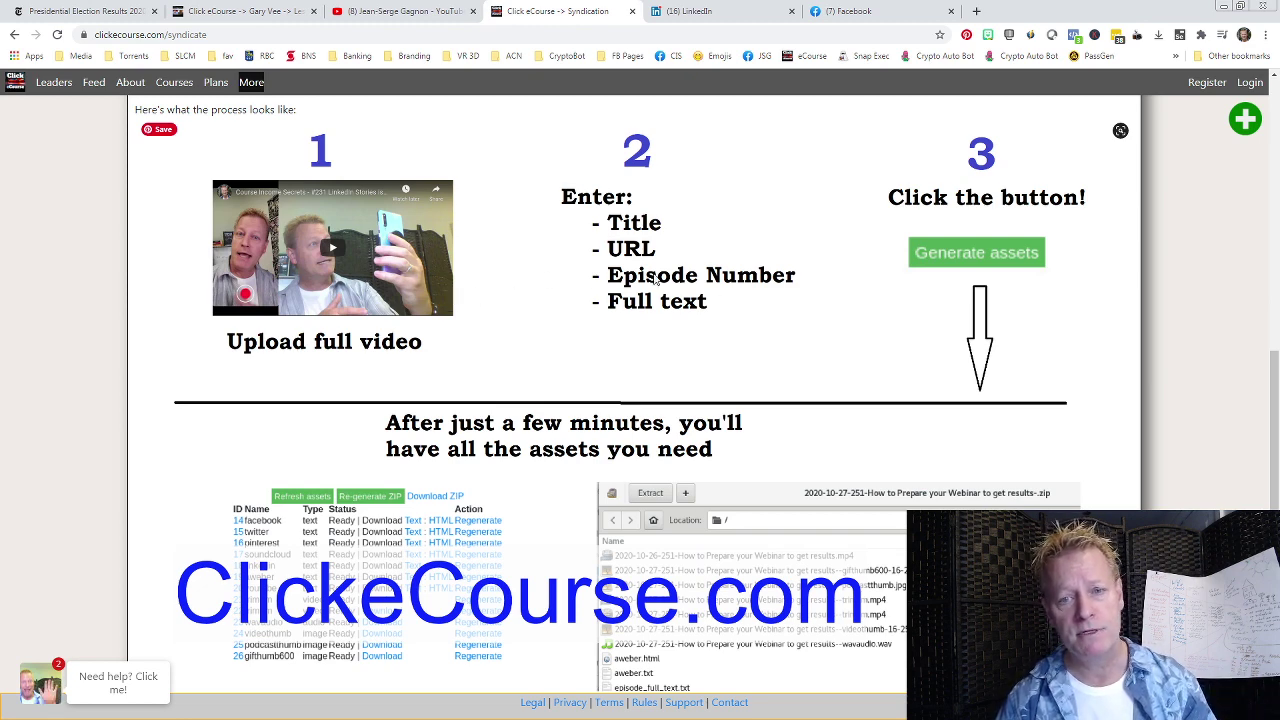
{"action": "scroll", "coordinate": [813, 295], "scroll_direction": "down", "scroll_amount": 1}
{"action": "scroll", "coordinate": [551, 248], "scroll_direction": "down", "scroll_amount": 3}
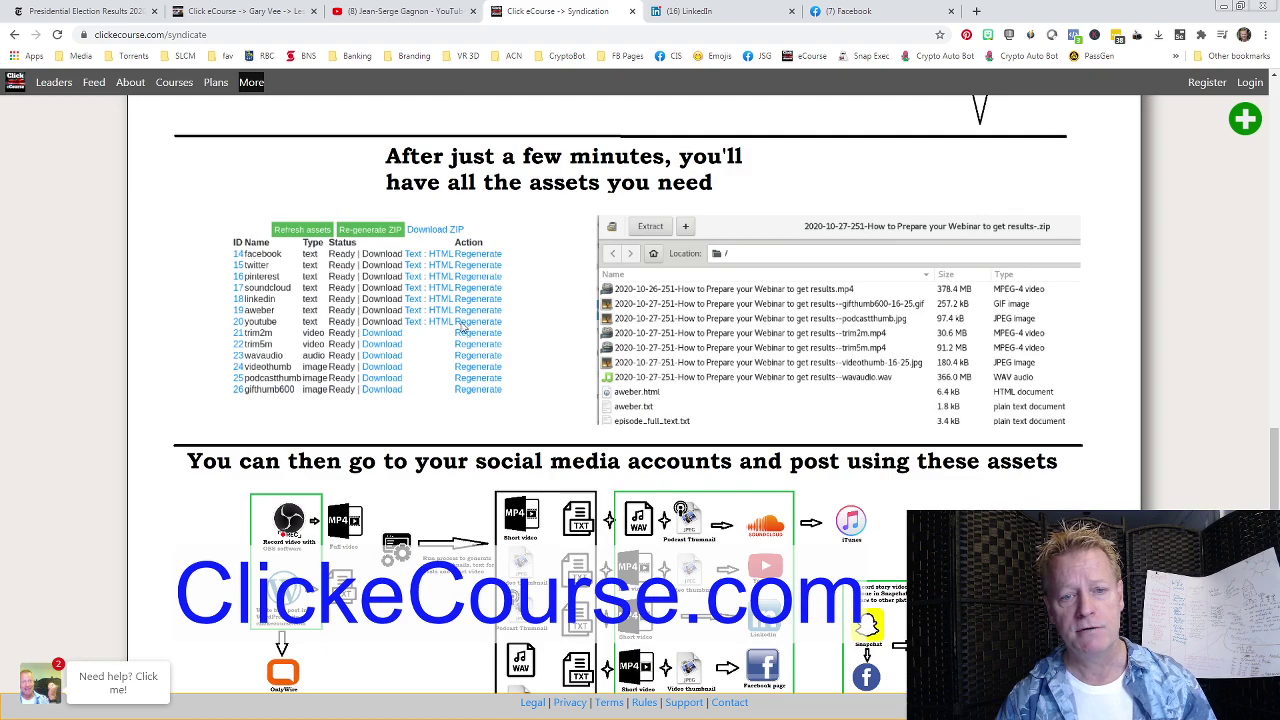
{"action": "scroll", "coordinate": [729, 351], "scroll_direction": "down", "scroll_amount": 3}
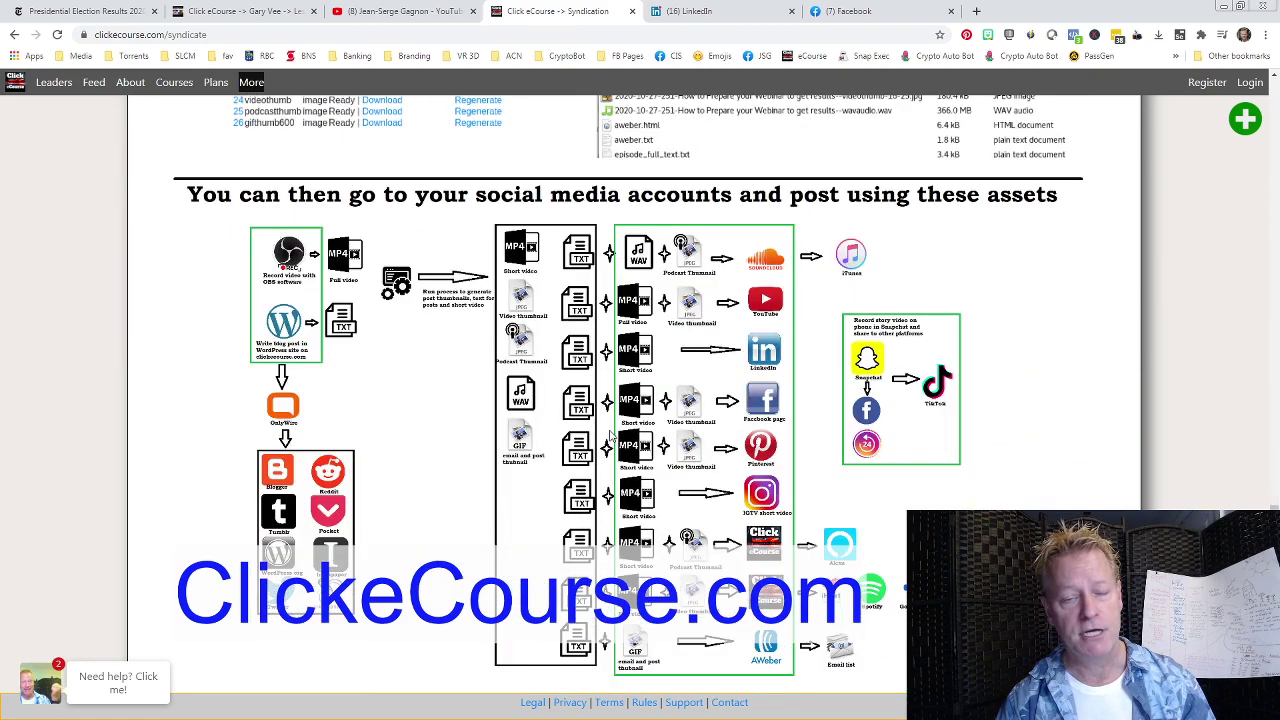
Register a new Click eCourse account using an email address and password, filling in the email and both password fields
{"action": "key", "text": "Home"}
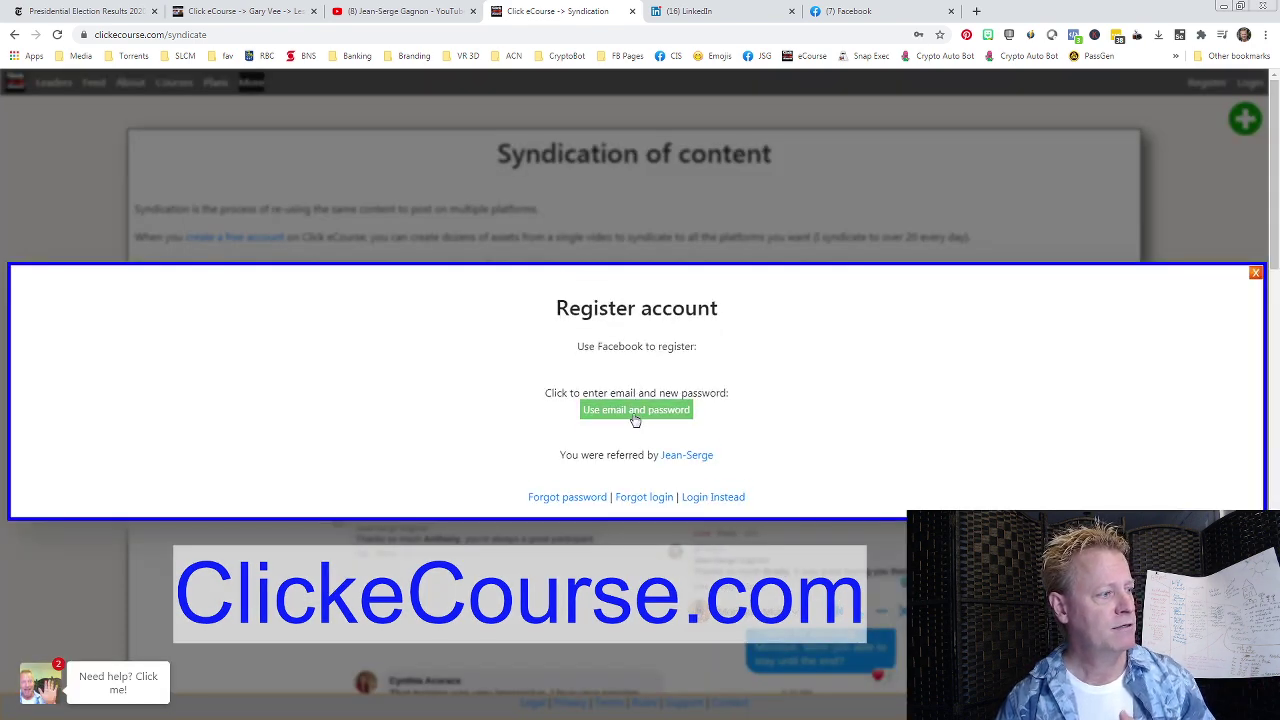
{"action": "left_click", "coordinate": [635, 411]}
{"action": "left_click", "coordinate": [631, 403]}
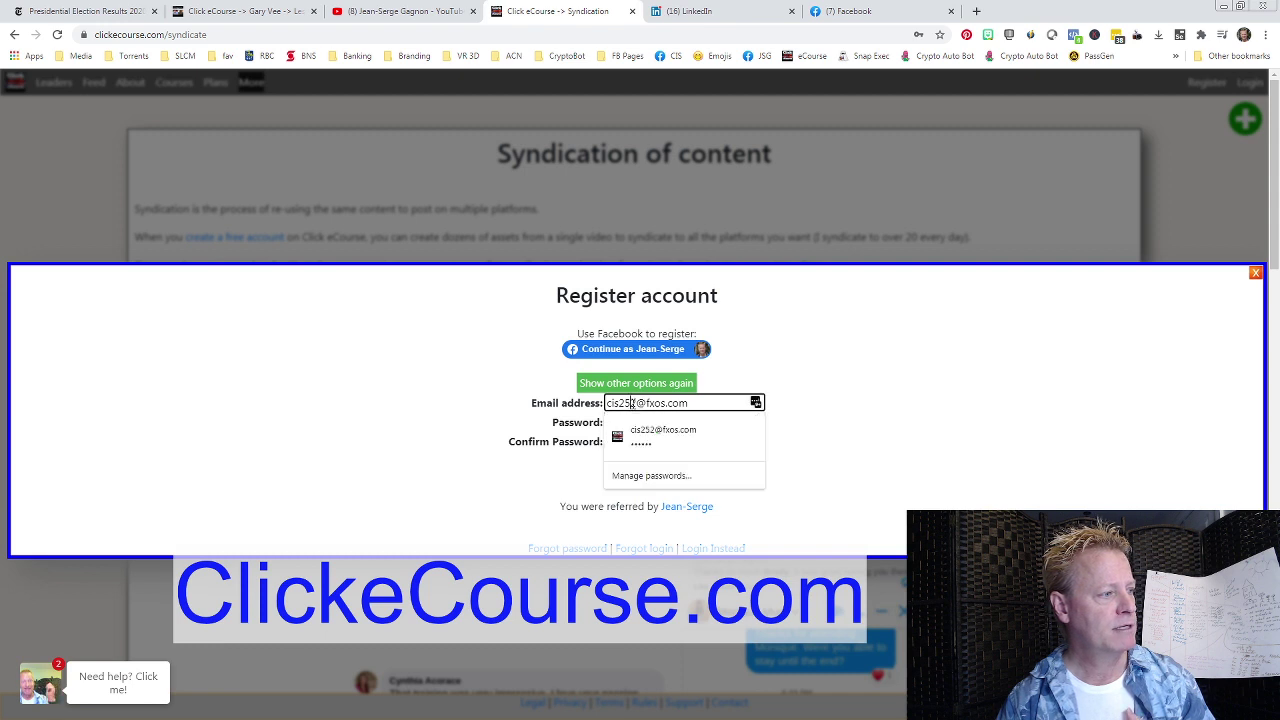
{"action": "left_click", "coordinate": [657, 423]}
{"action": "key", "text": "BackSpace"}
{"action": "type", "text": "8"}
{"action": "left_click", "coordinate": [783, 449]}
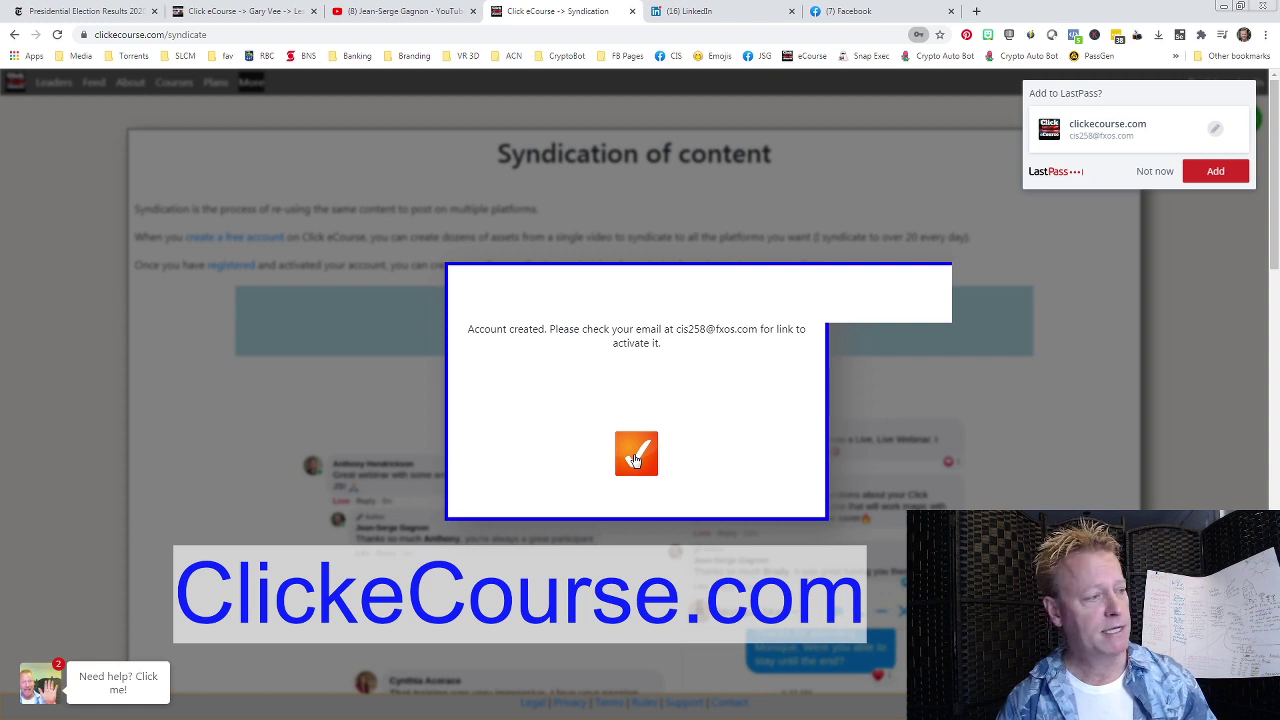
Close the account creation notice and save the new login in both LastPass and the browser's password manager
{"action": "left_click", "coordinate": [636, 455]}
{"action": "left_click", "coordinate": [1212, 176]}
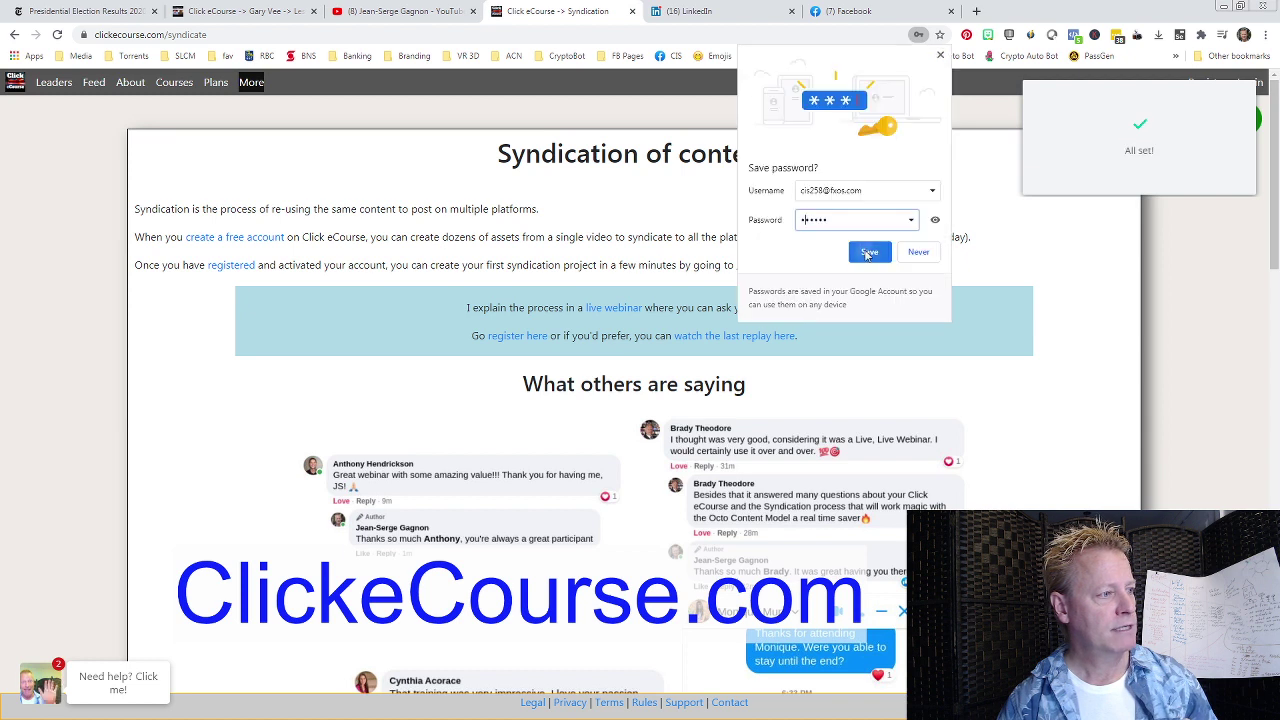
{"action": "left_click", "coordinate": [864, 252]}
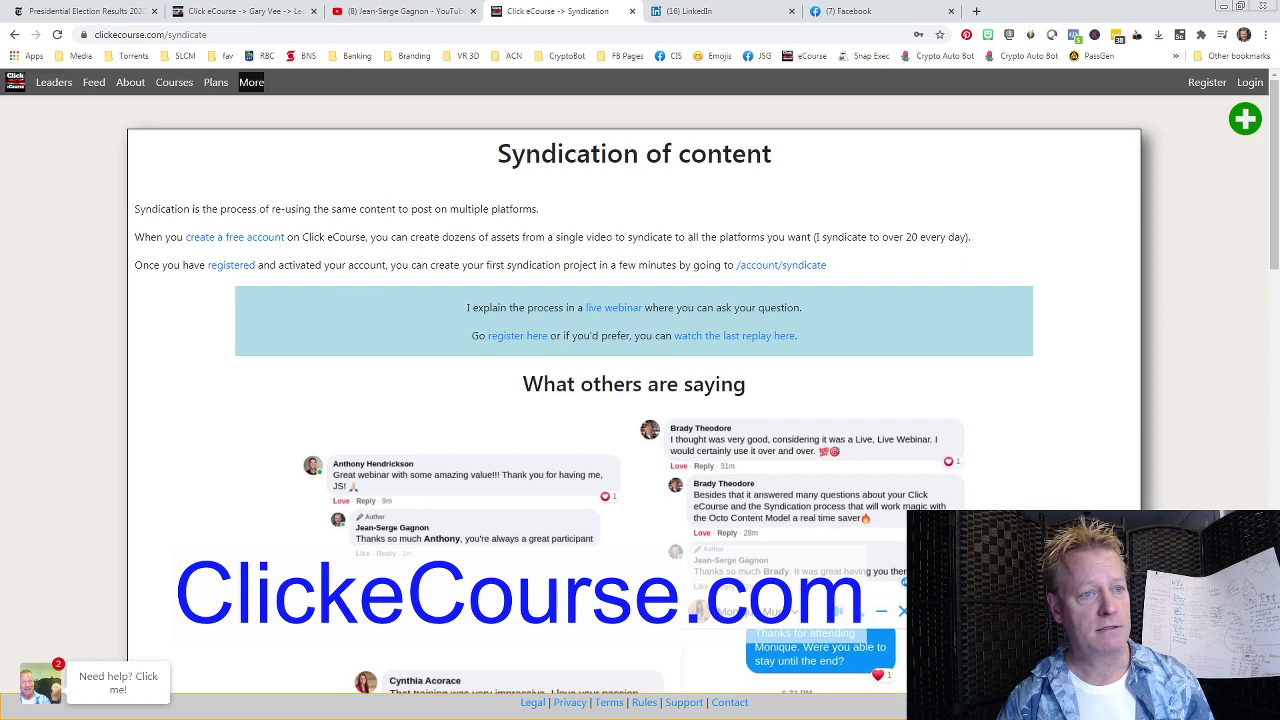
Open gmail.com in a new tab and activate the account through the link in the "Account Activation on Click eCourse" email
{"action": "left_click", "coordinate": [974, 10]}
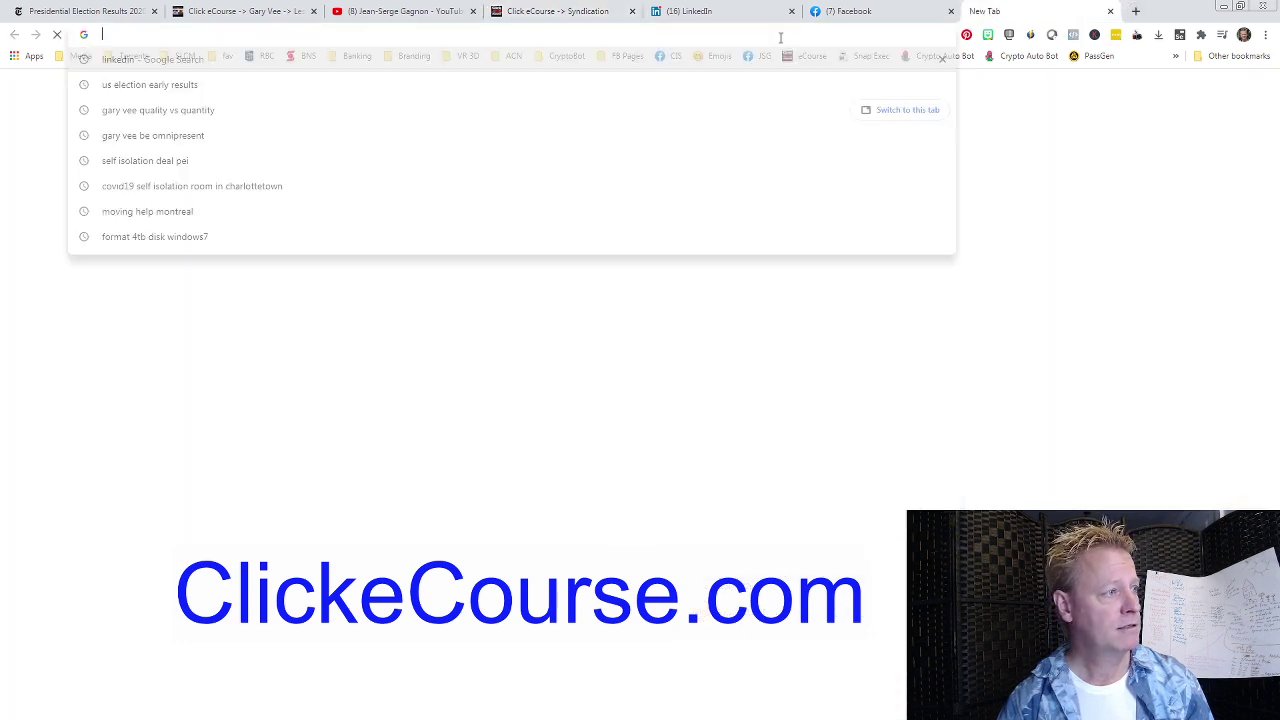
{"action": "type", "text": "gmail.c"}
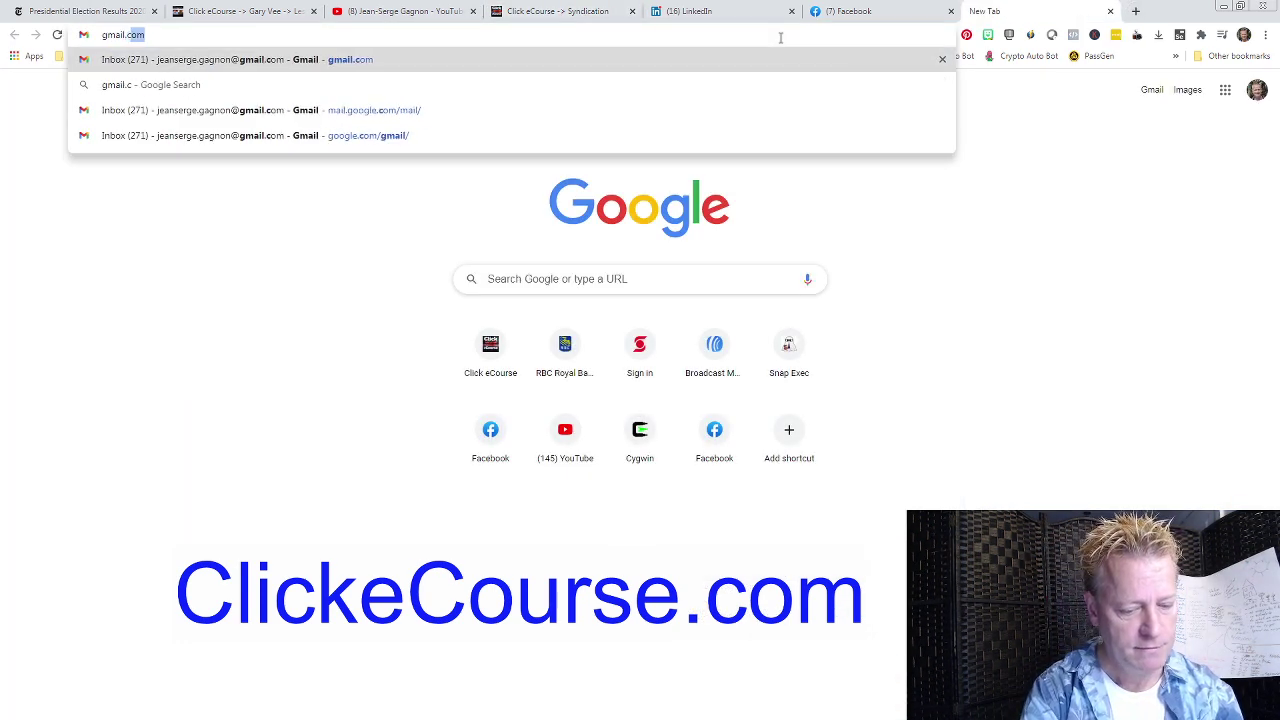
{"action": "key", "text": "Return"}
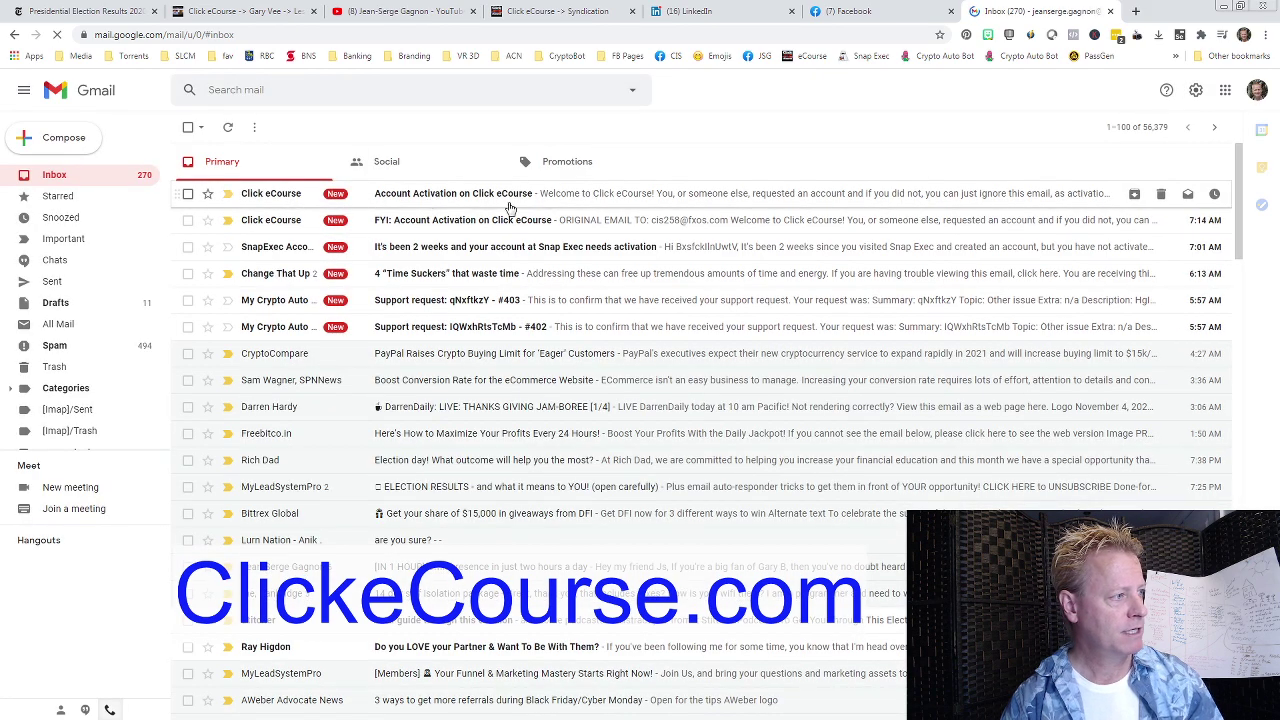
{"action": "left_click", "coordinate": [456, 200]}
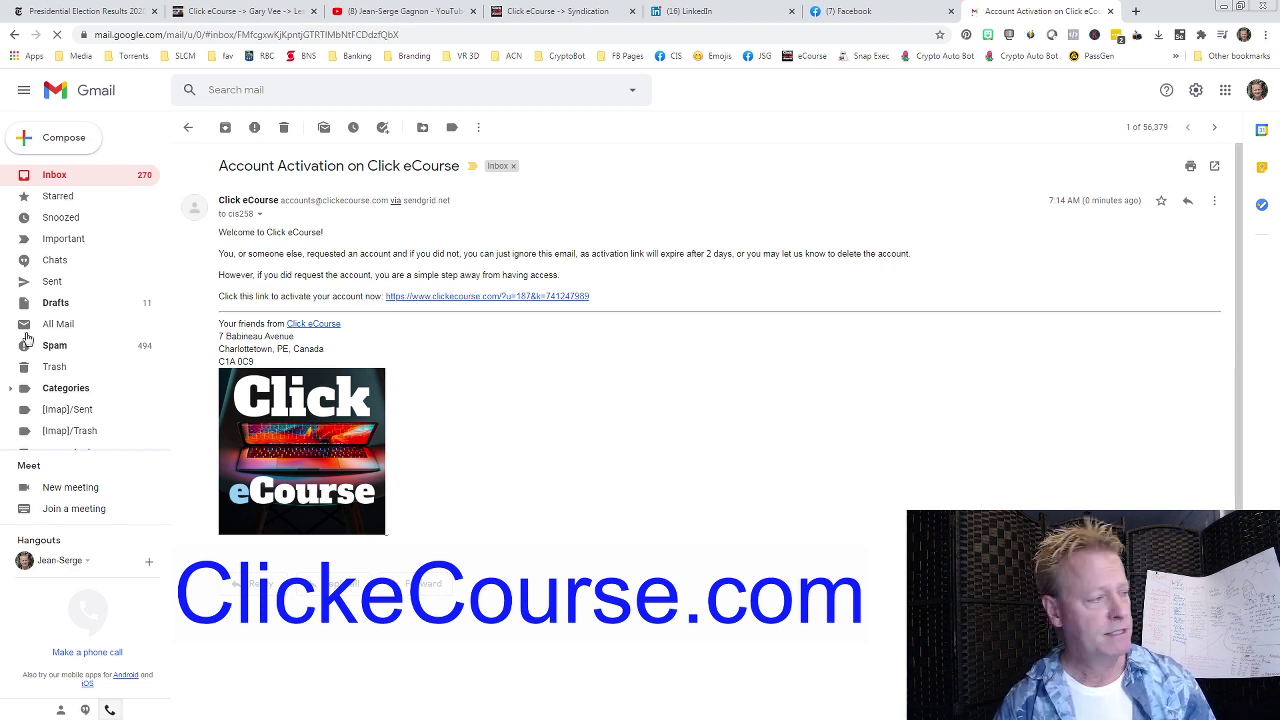
{"action": "left_click", "coordinate": [438, 302]}
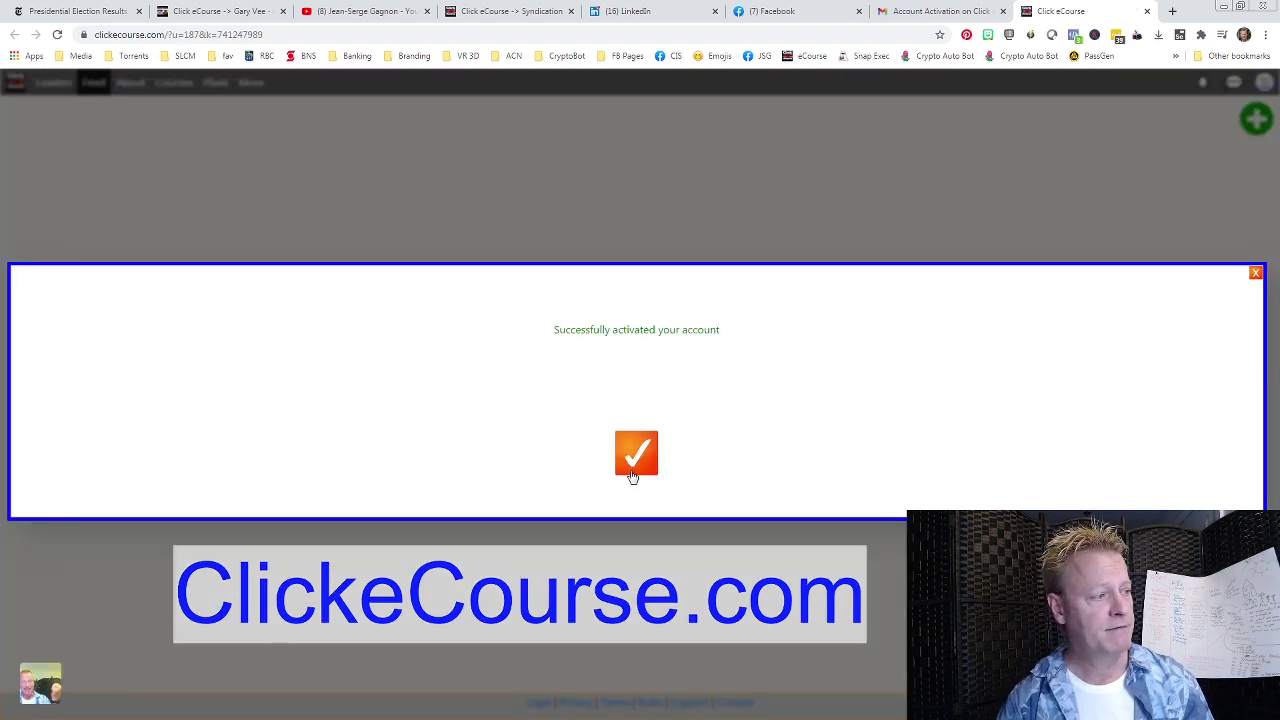
Dismiss the account activation notice and open the new account's Syndication settings
{"action": "left_click", "coordinate": [634, 465]}
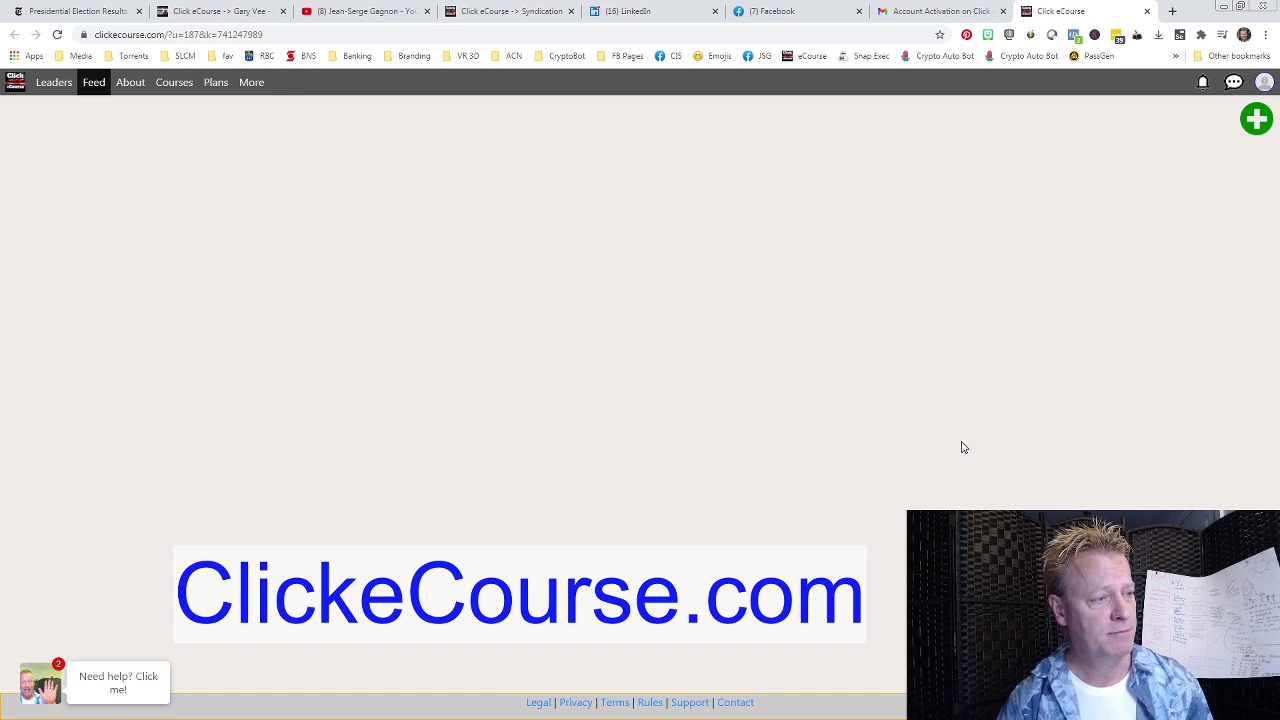
{"action": "left_click", "coordinate": [1265, 85]}
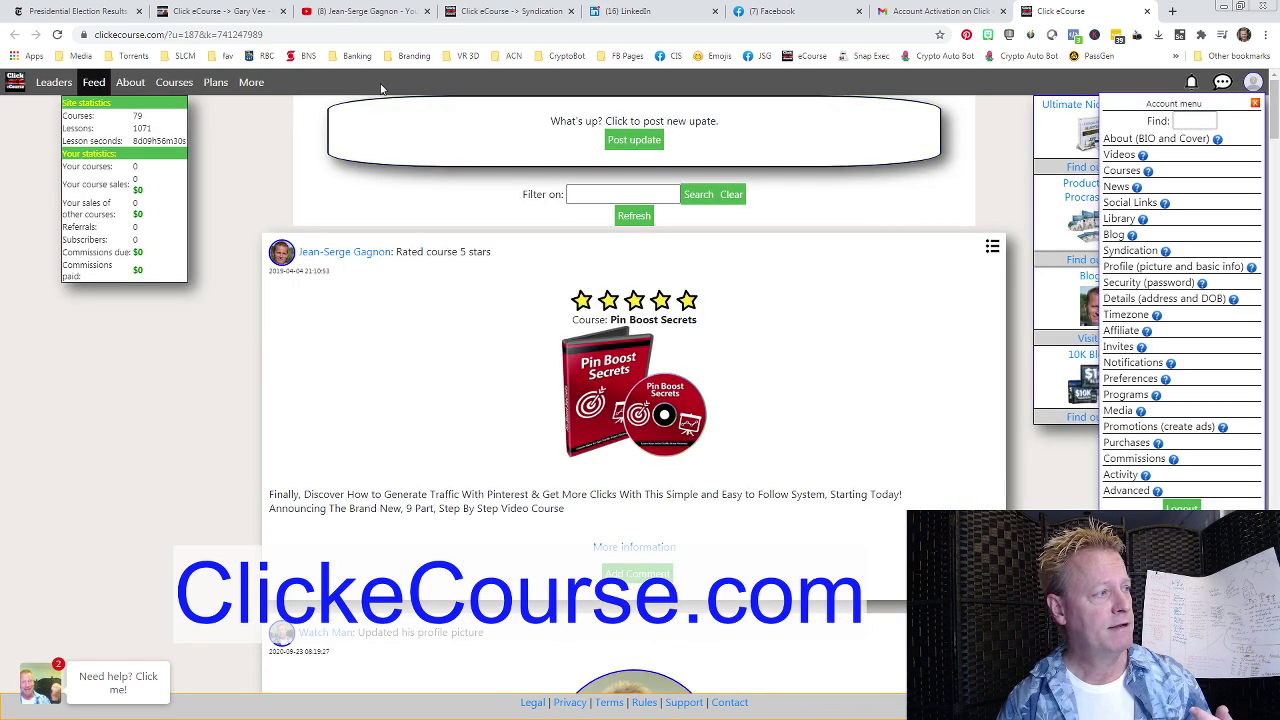
{"action": "left_click", "coordinate": [251, 84]}
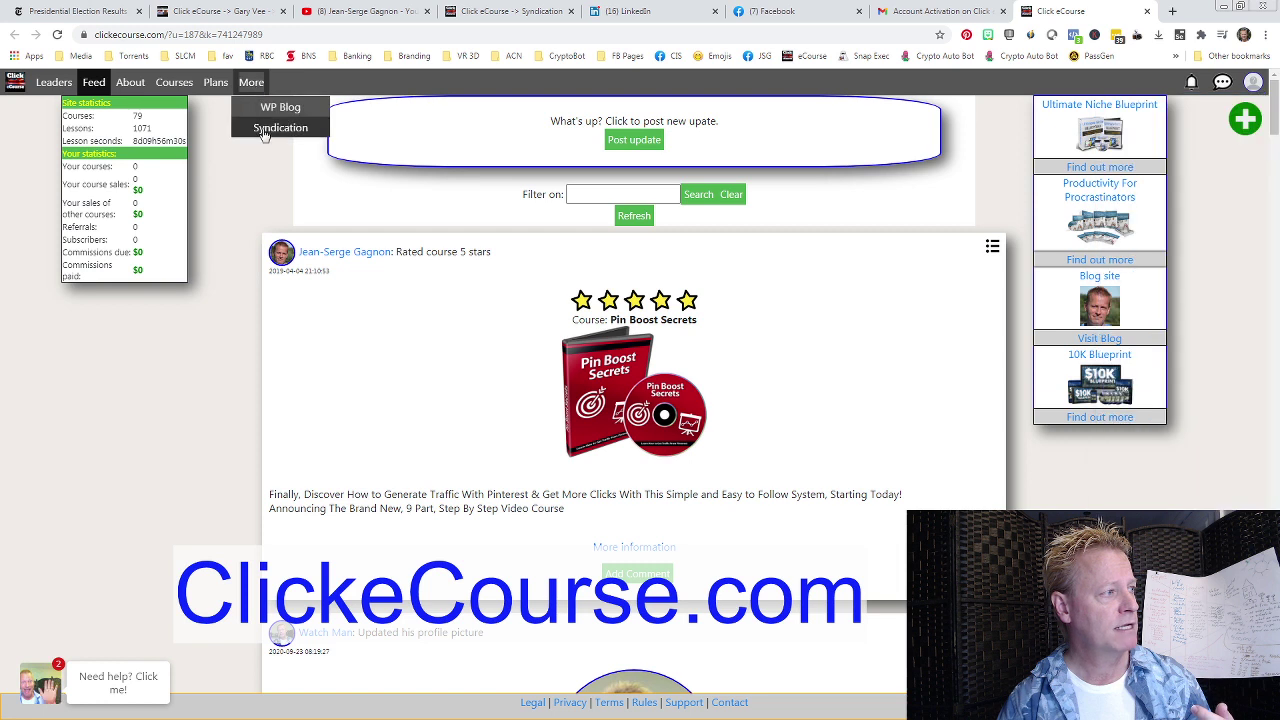
{"action": "left_click", "coordinate": [1254, 82]}
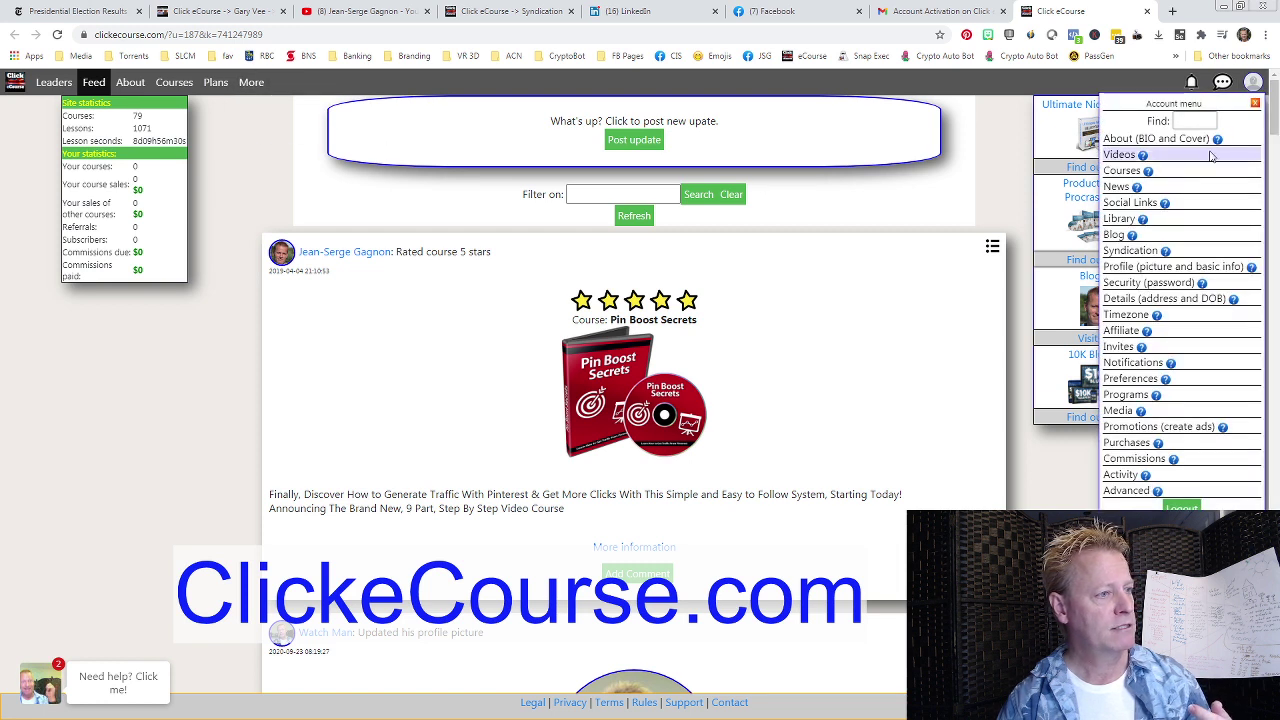
{"action": "left_click", "coordinate": [1145, 253]}
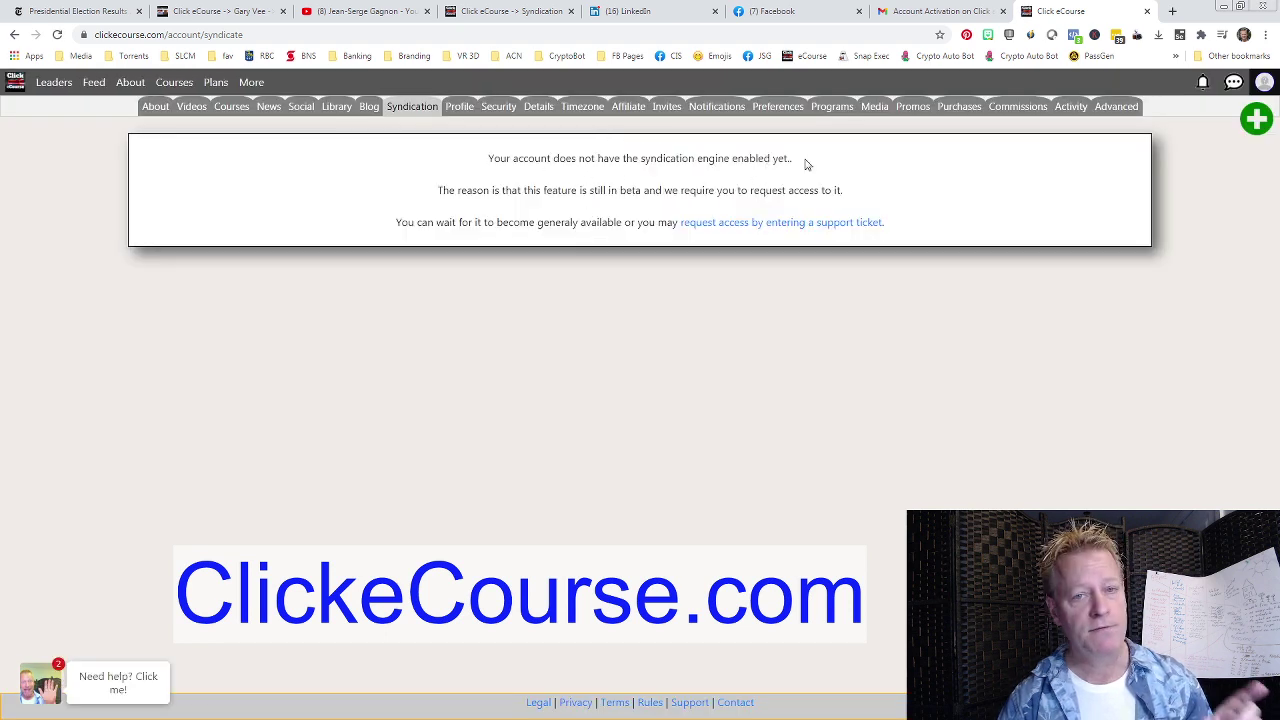
Read the beta access note and submit a support ticket requesting Syndication engine access with the details "would like access"
{"action": "left_click_drag", "start_coordinate": [846, 190], "coordinate": [577, 193]}
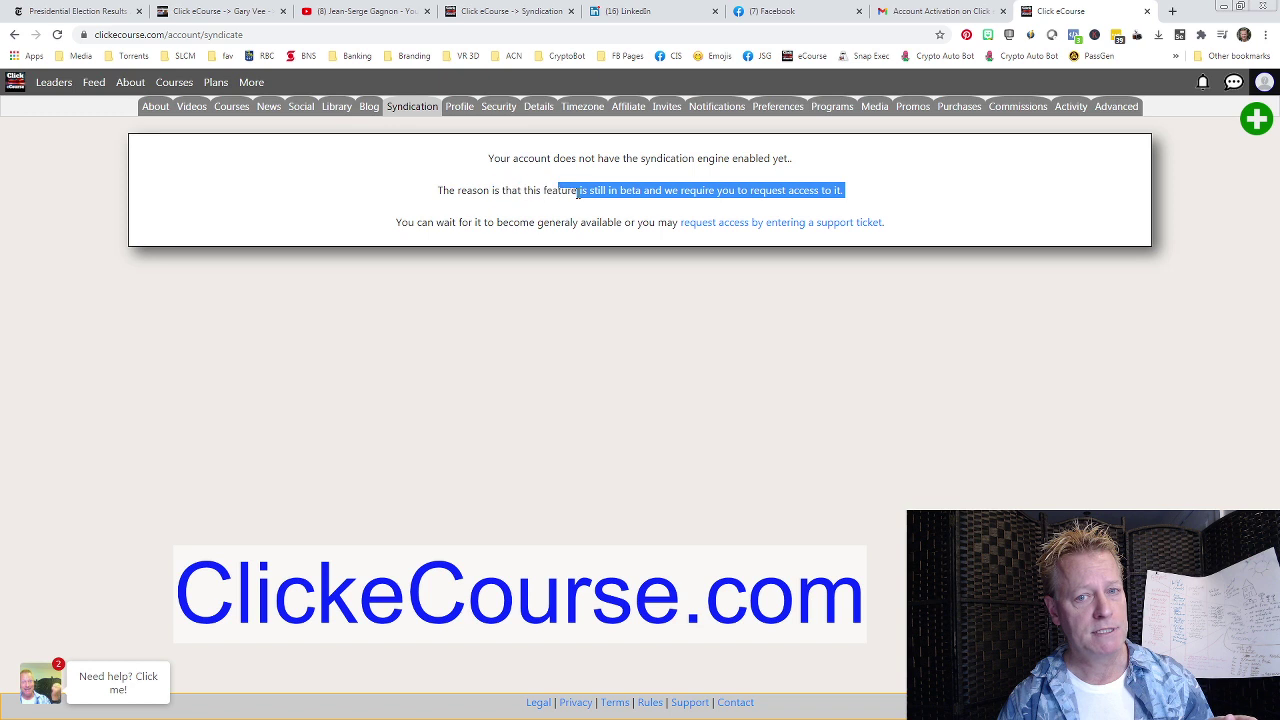
{"action": "left_click", "coordinate": [577, 193]}
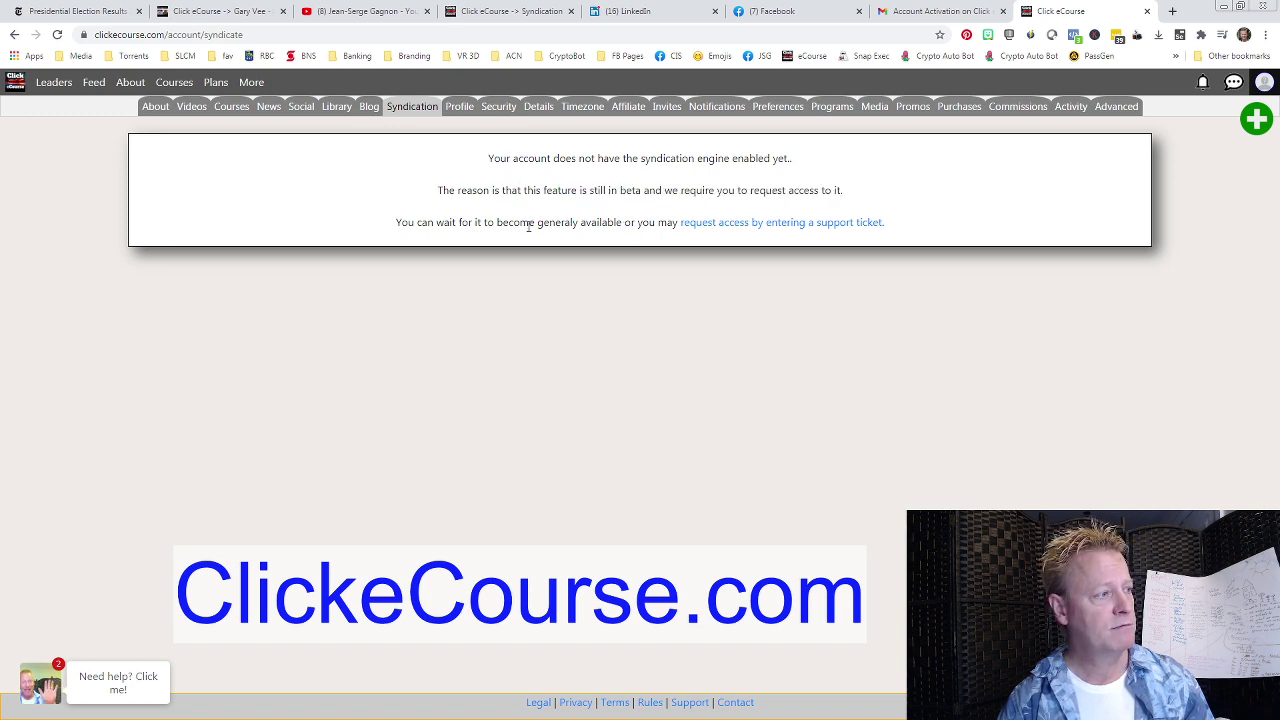
{"action": "left_click_drag", "start_coordinate": [486, 222], "coordinate": [578, 219]}
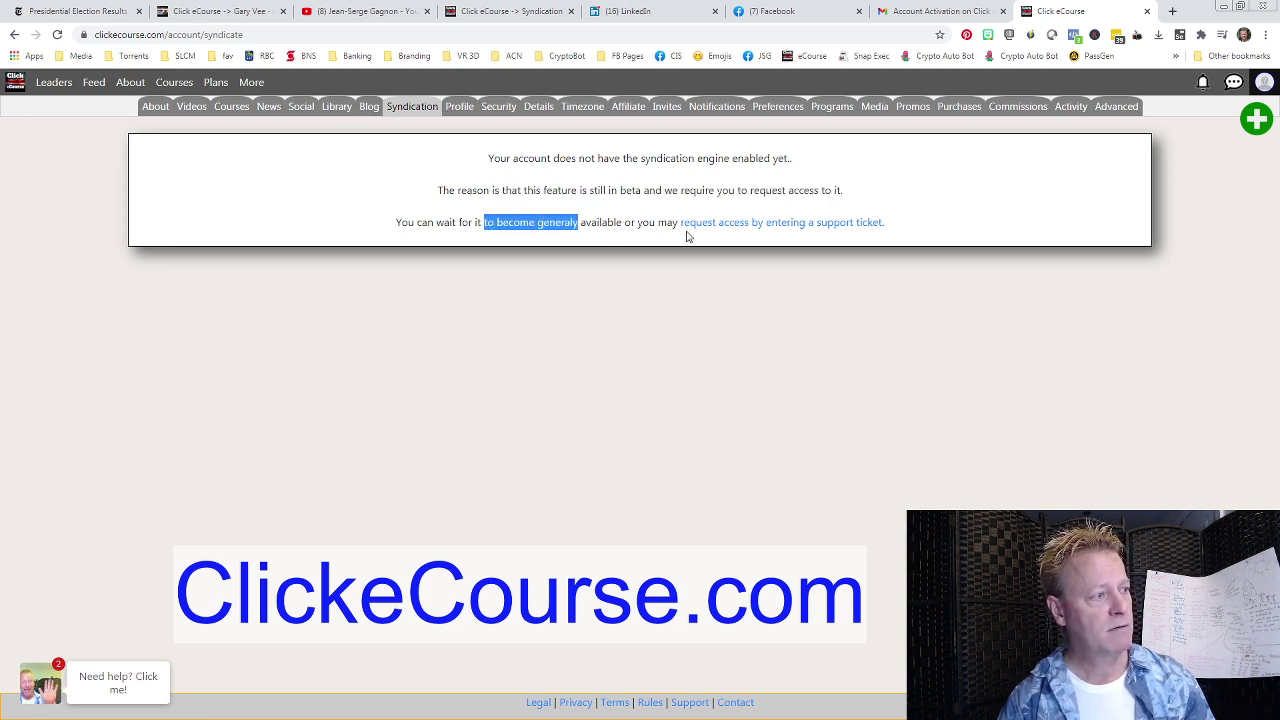
{"action": "left_click", "coordinate": [780, 226]}
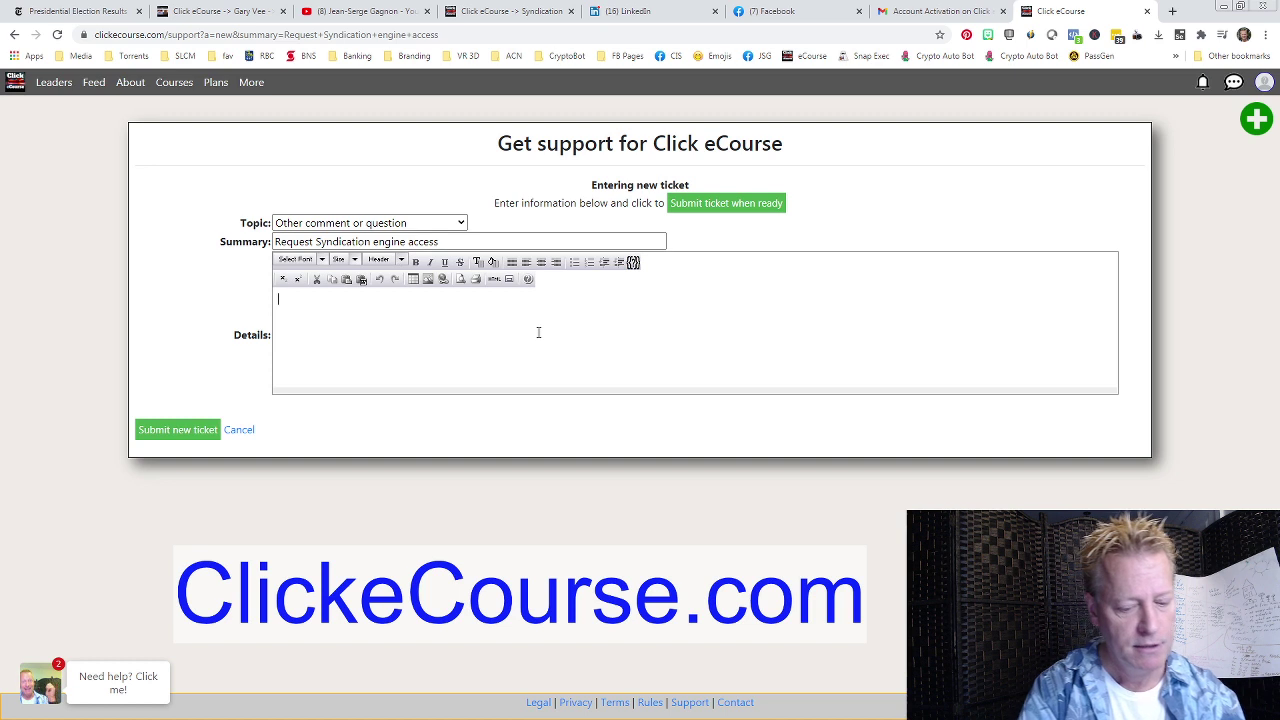
{"action": "type", "text": "would like access"}
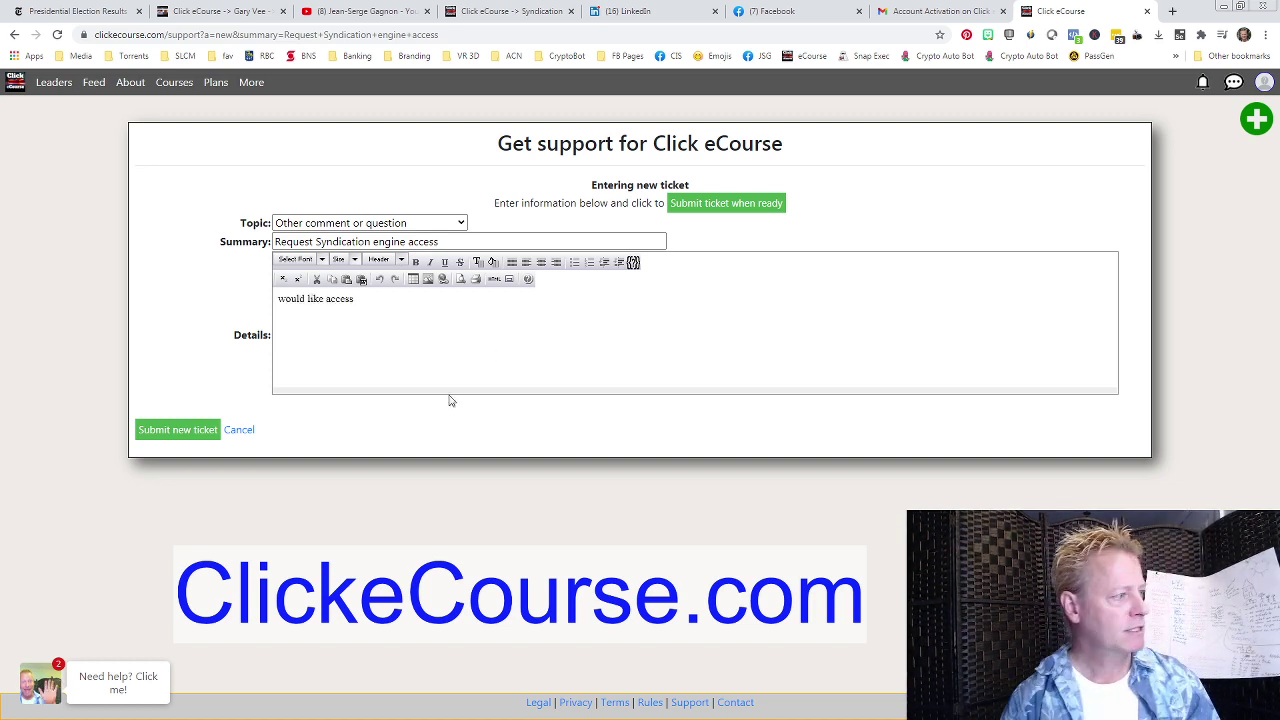
{"action": "left_click", "coordinate": [200, 429]}
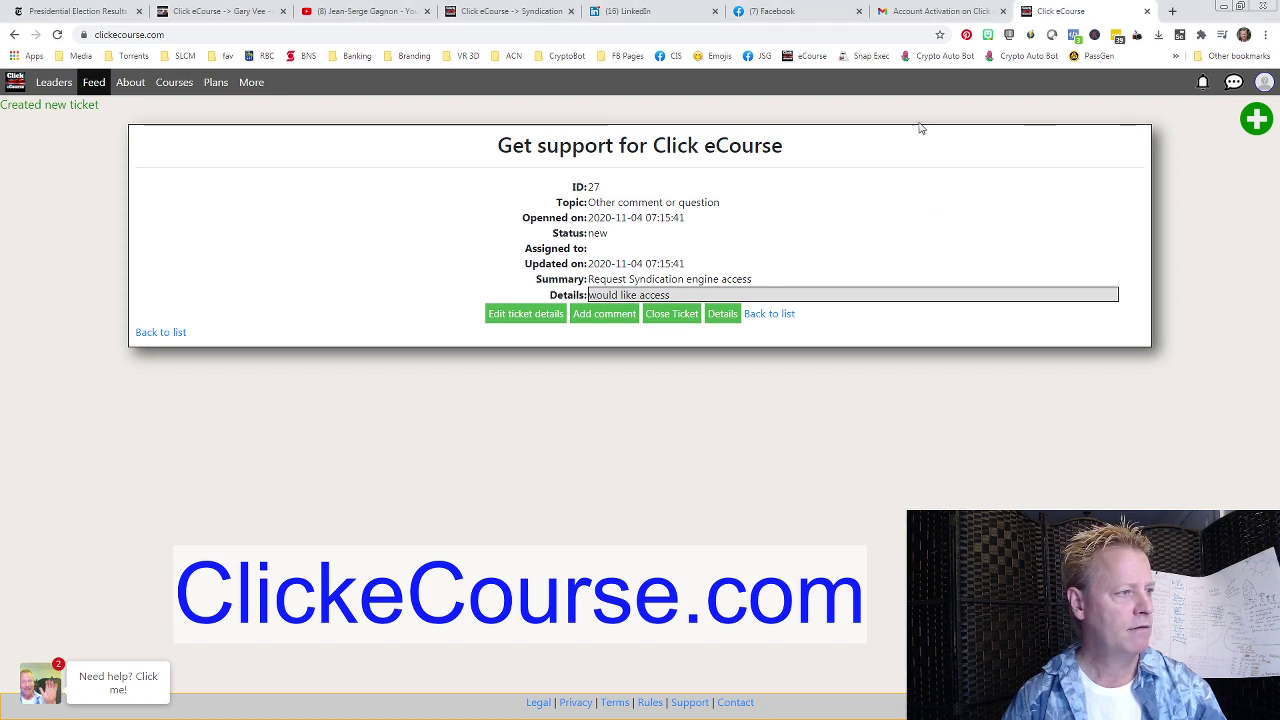
Reopen the account's Syndication settings, check the notifications and clear them all
{"action": "left_click", "coordinate": [1262, 84]}
{"action": "left_click", "coordinate": [1145, 251]}
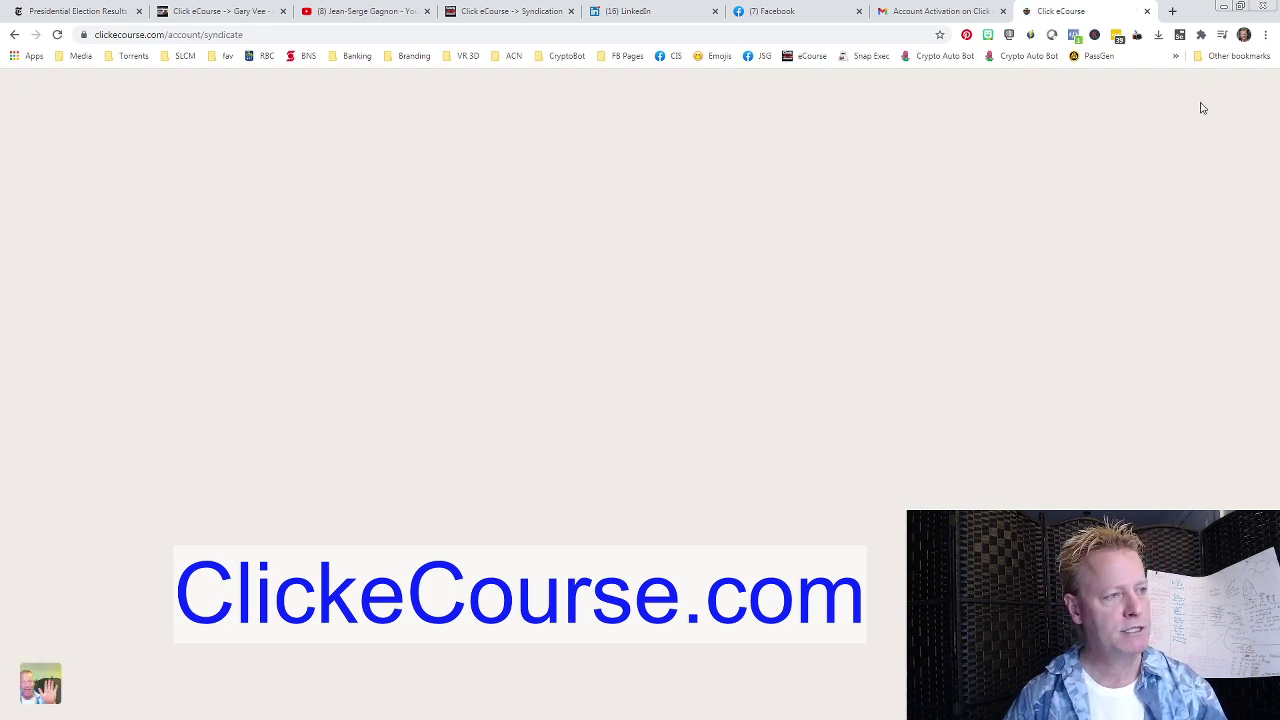
{"action": "left_click", "coordinate": [1203, 83]}
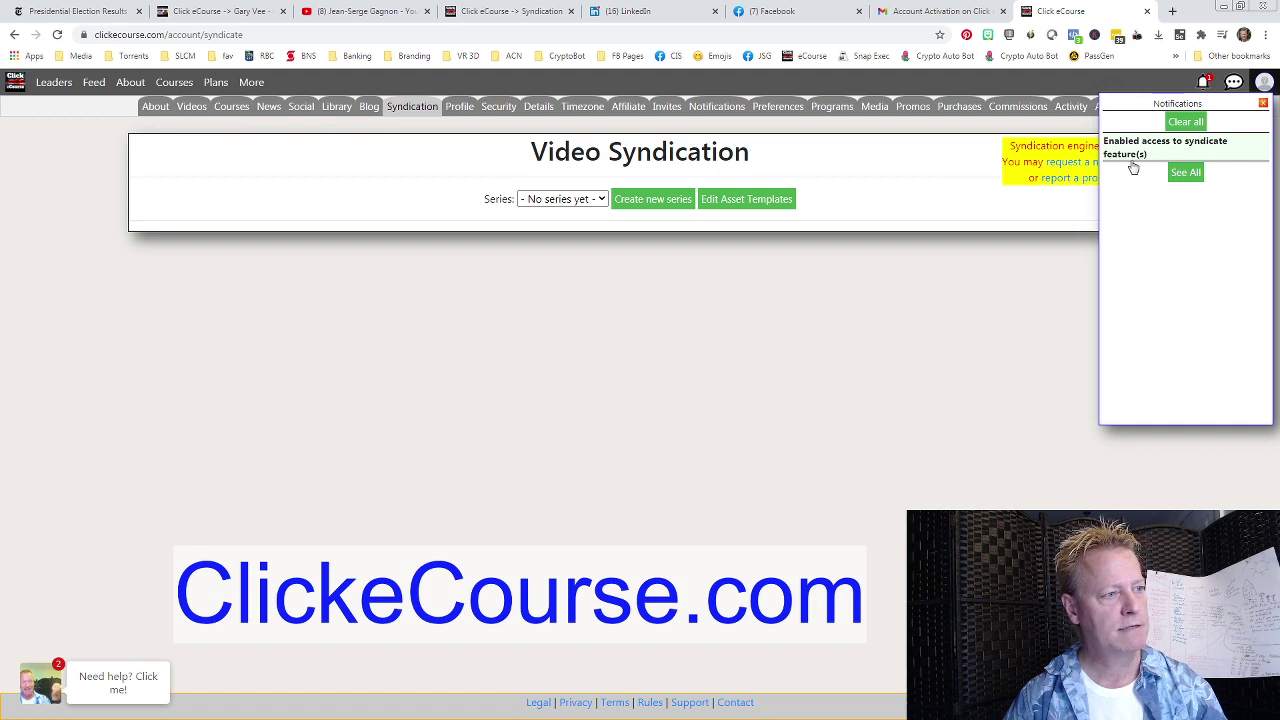
{"action": "left_click", "coordinate": [1185, 121]}
{"action": "left_click", "coordinate": [910, 190]}
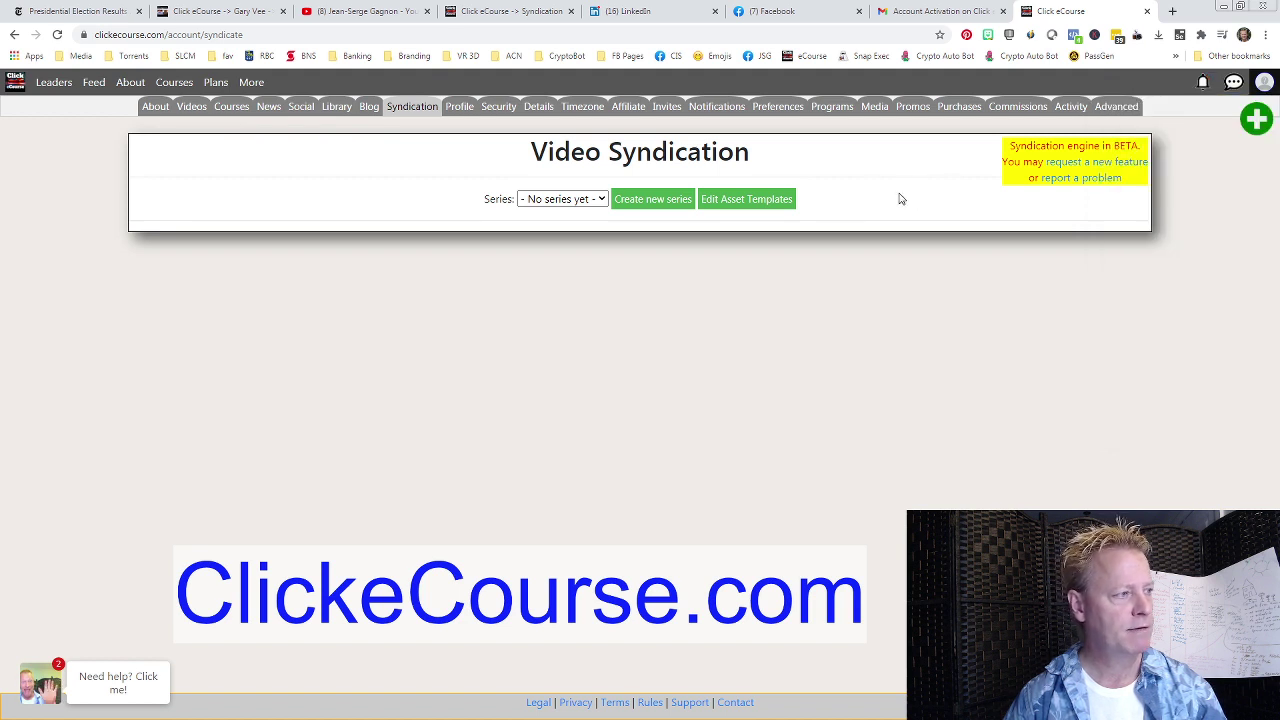
Create a new syndication series titled "Test Talk" and continue to its asset list
{"action": "left_click", "coordinate": [650, 200]}
{"action": "left_click", "coordinate": [660, 389]}
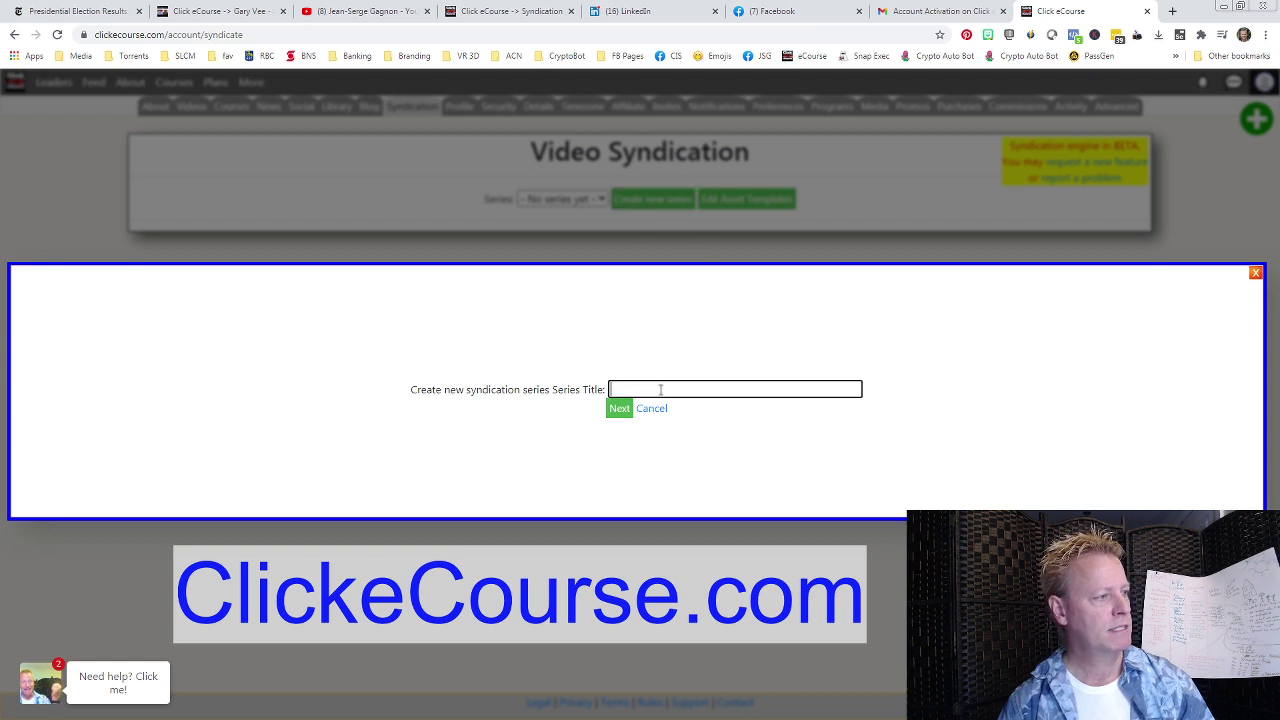
{"action": "type", "text": "Te"}
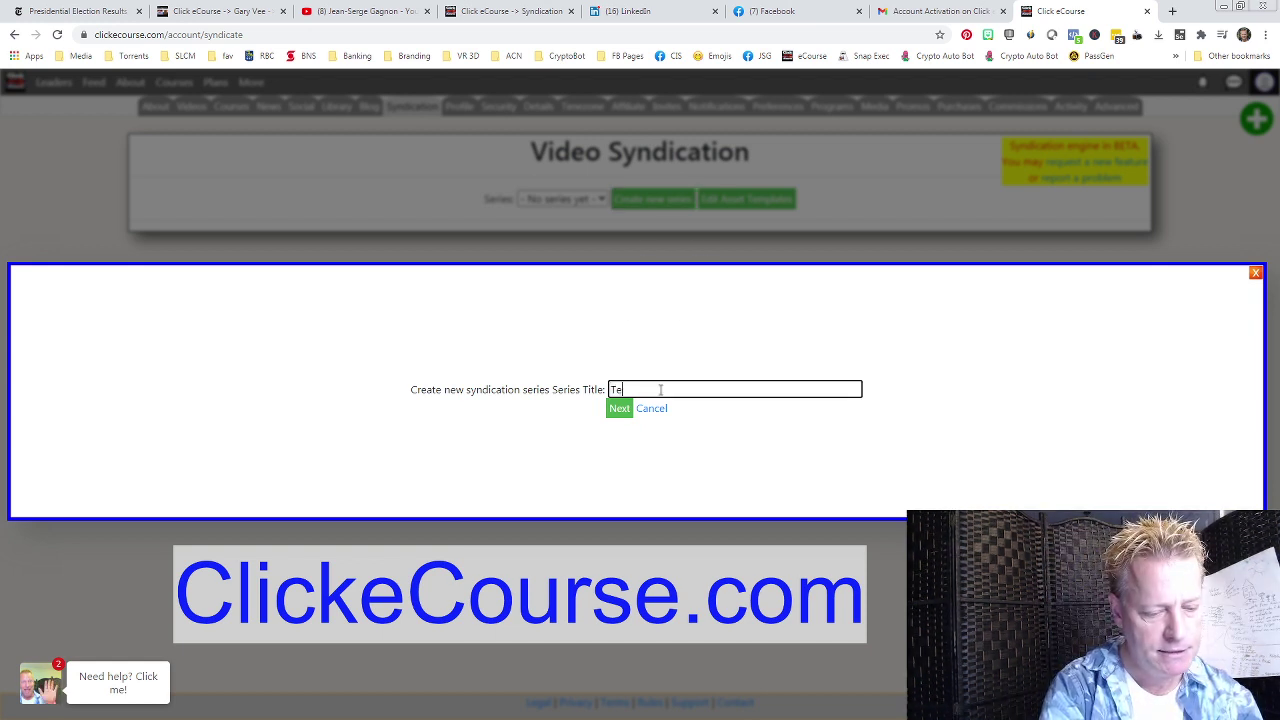
{"action": "type", "text": "st Talk"}
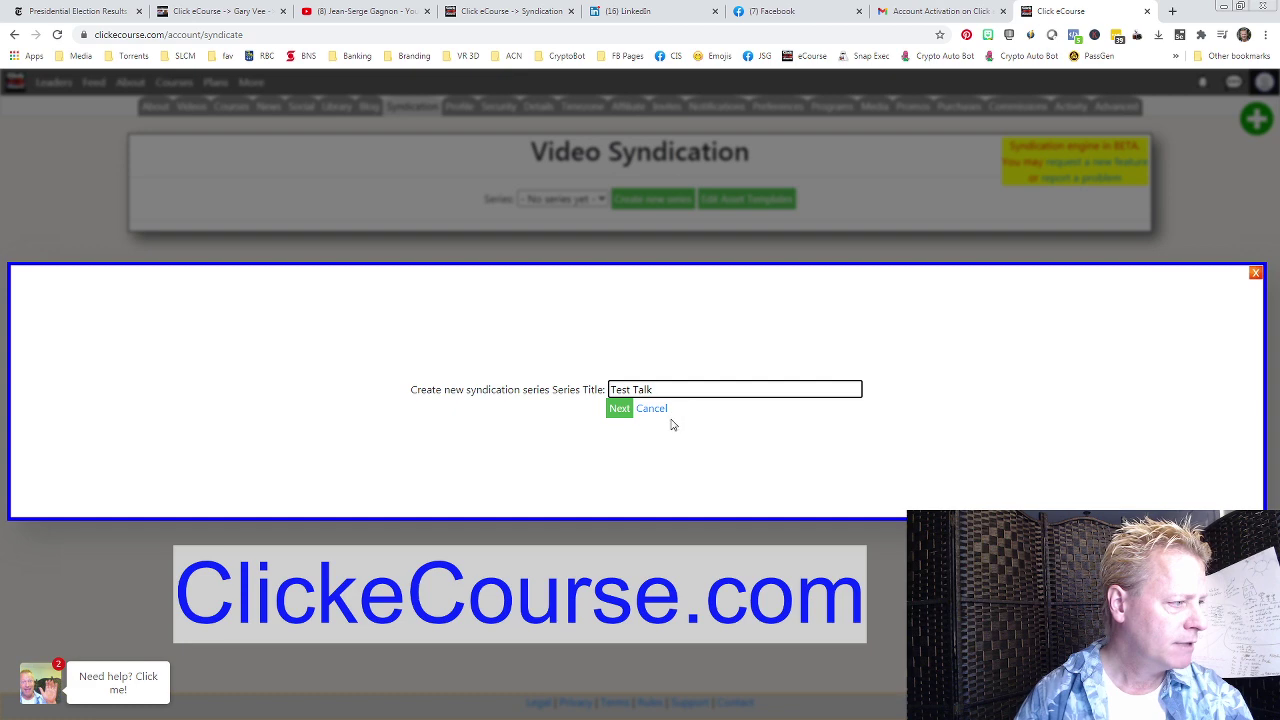
{"action": "left_click", "coordinate": [619, 408]}
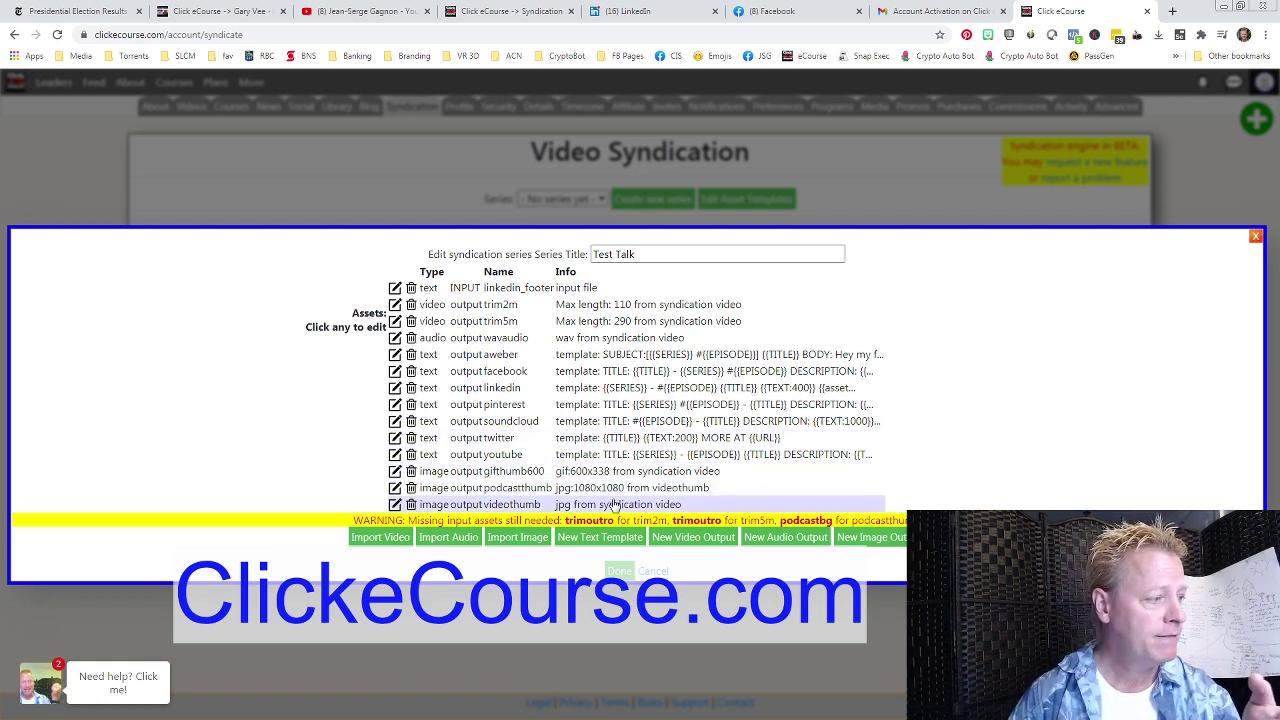
Start importing a video asset for the series and name it "trimoutro"
{"action": "double_click", "coordinate": [578, 521]}
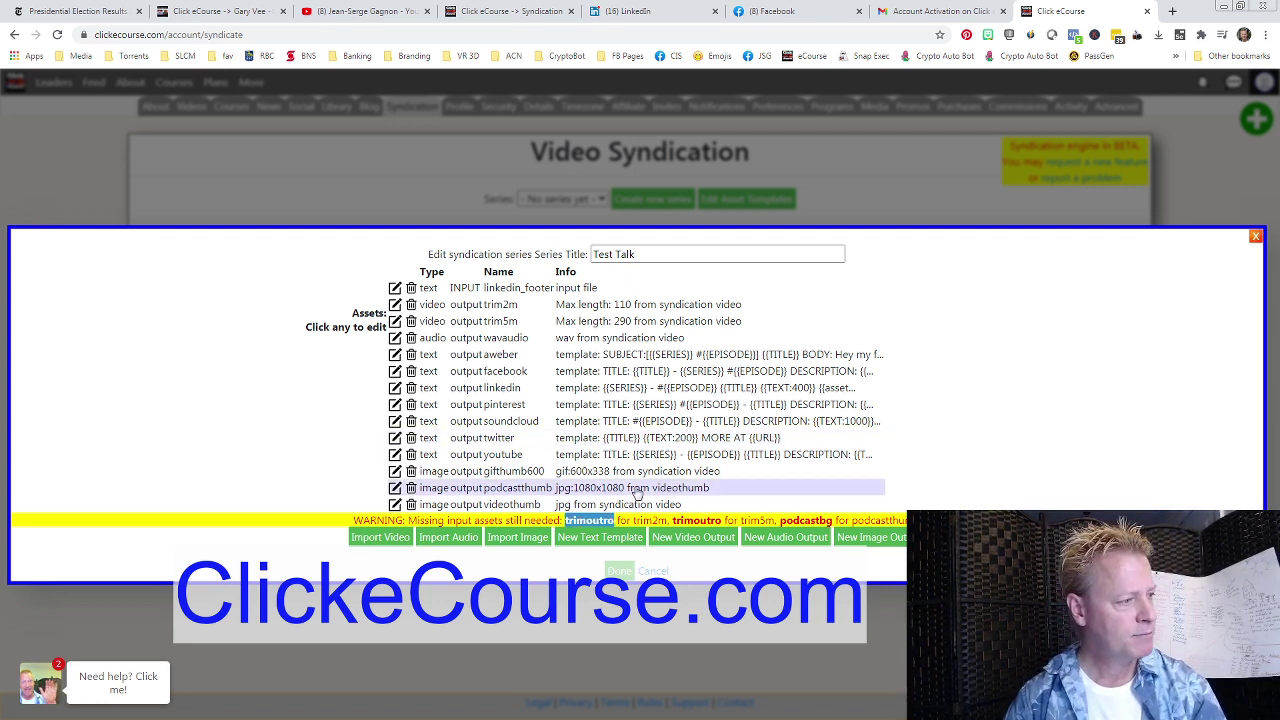
{"action": "left_click", "coordinate": [381, 538]}
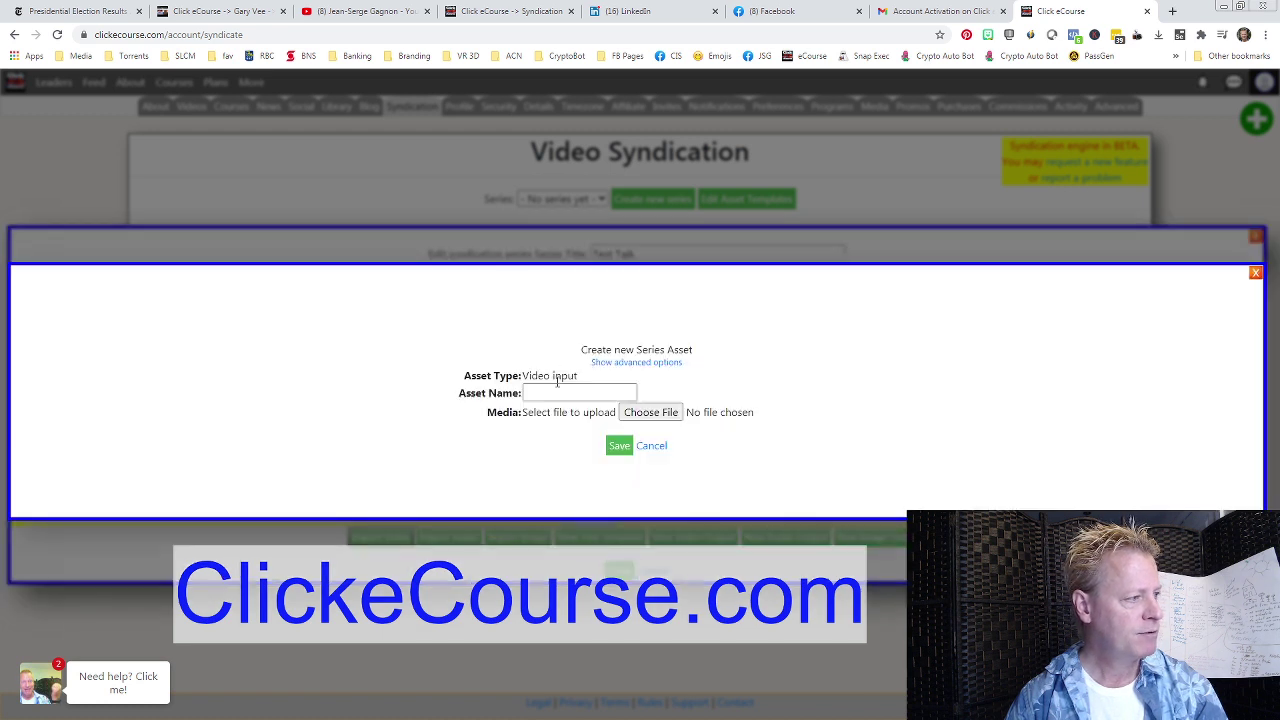
{"action": "left_click", "coordinate": [550, 394]}
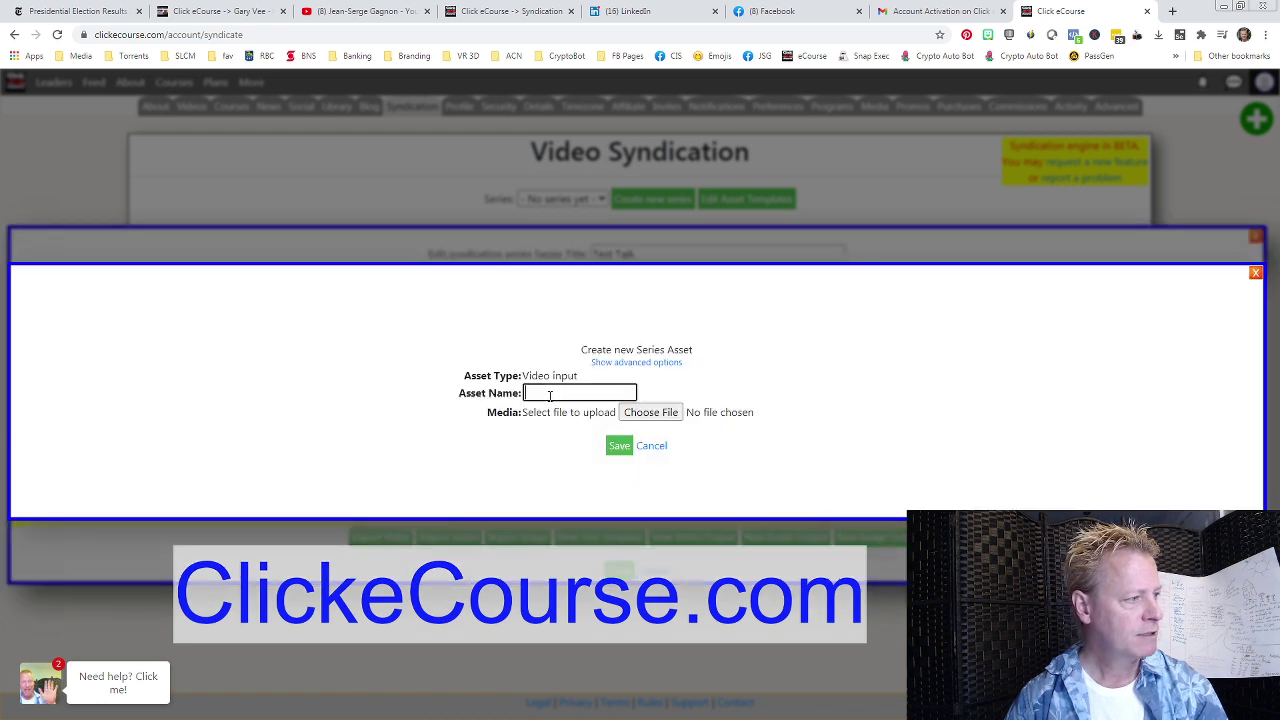
{"action": "type", "text": "trimoutro"}
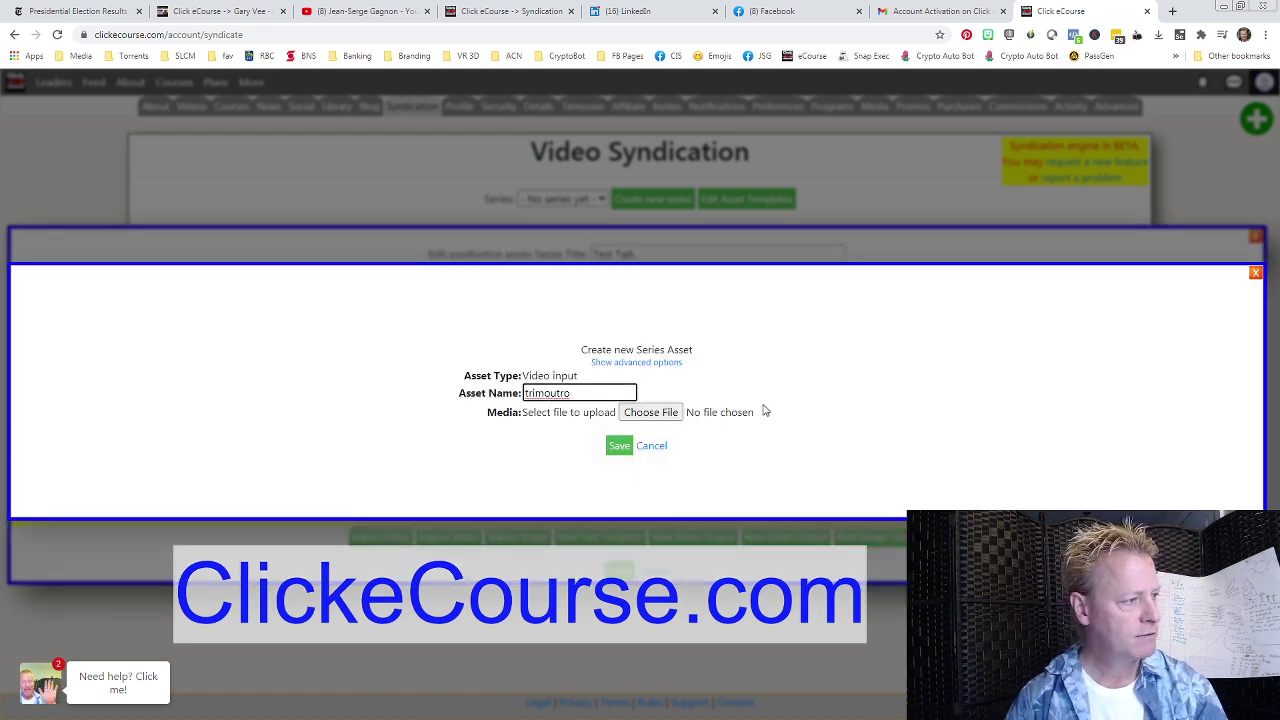
Attach outtro-tobecontinued-withvoice-1920x1080.mp4 from the Course Income Secrets folder to the trimoutro asset and save it
{"action": "left_click", "coordinate": [660, 412]}
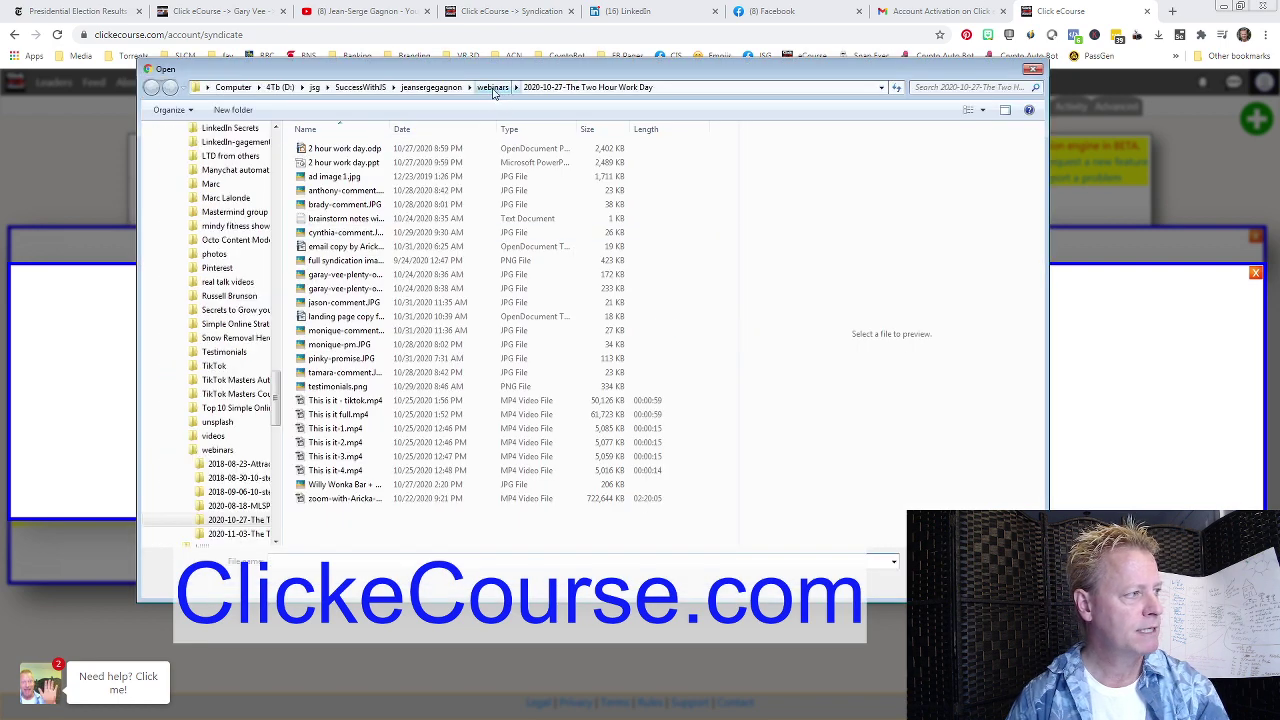
{"action": "left_click", "coordinate": [430, 87]}
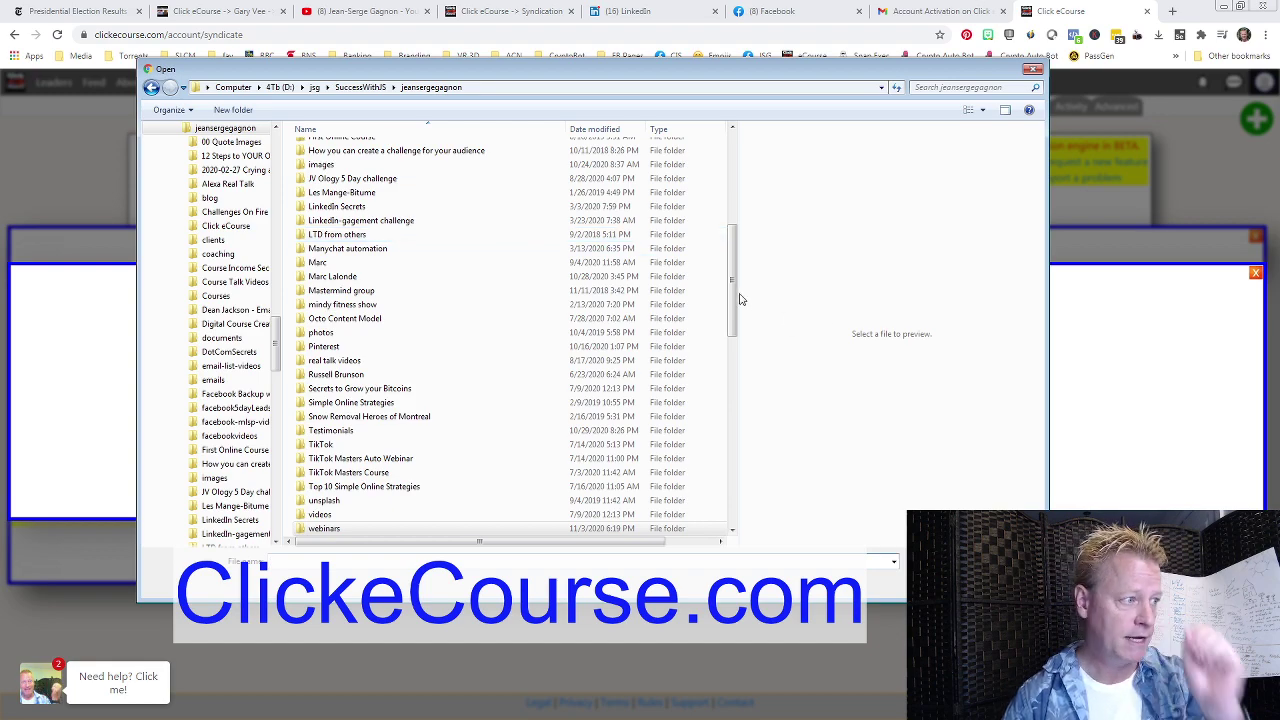
{"action": "left_click_drag", "start_coordinate": [733, 300], "coordinate": [711, 163]}
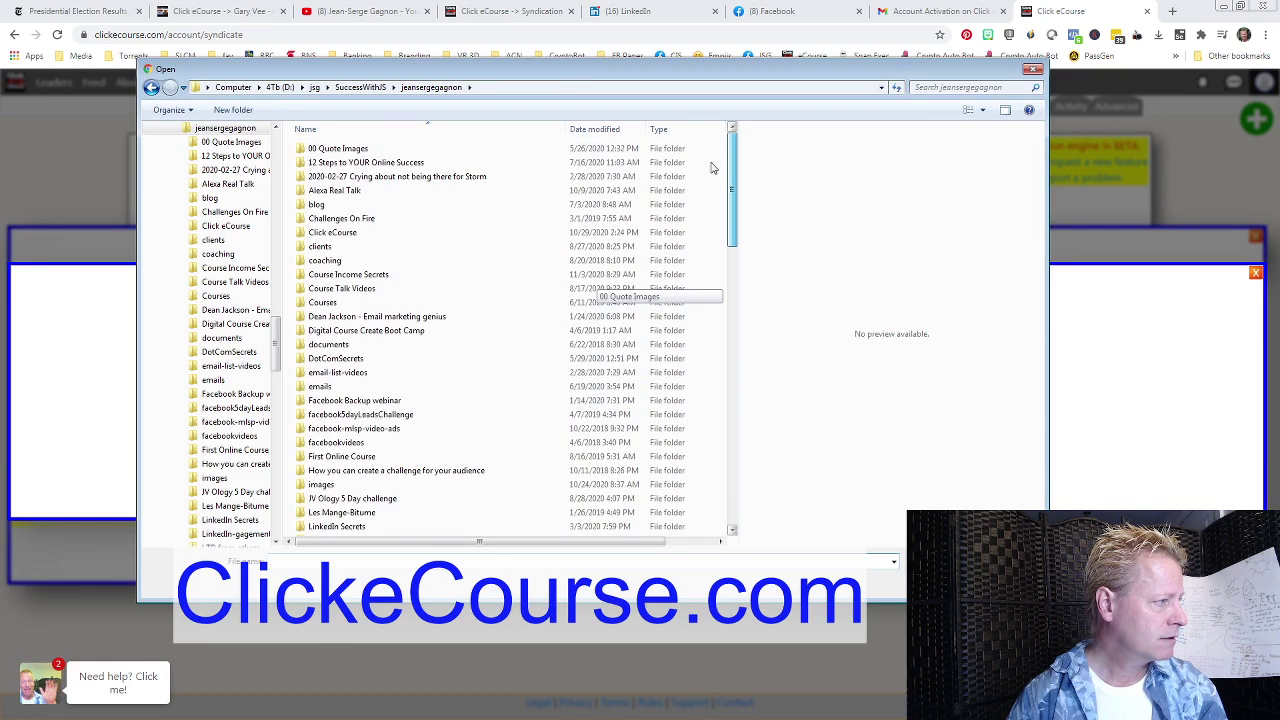
{"action": "double_click", "coordinate": [375, 274]}
{"action": "left_click_drag", "start_coordinate": [730, 158], "coordinate": [677, 519]}
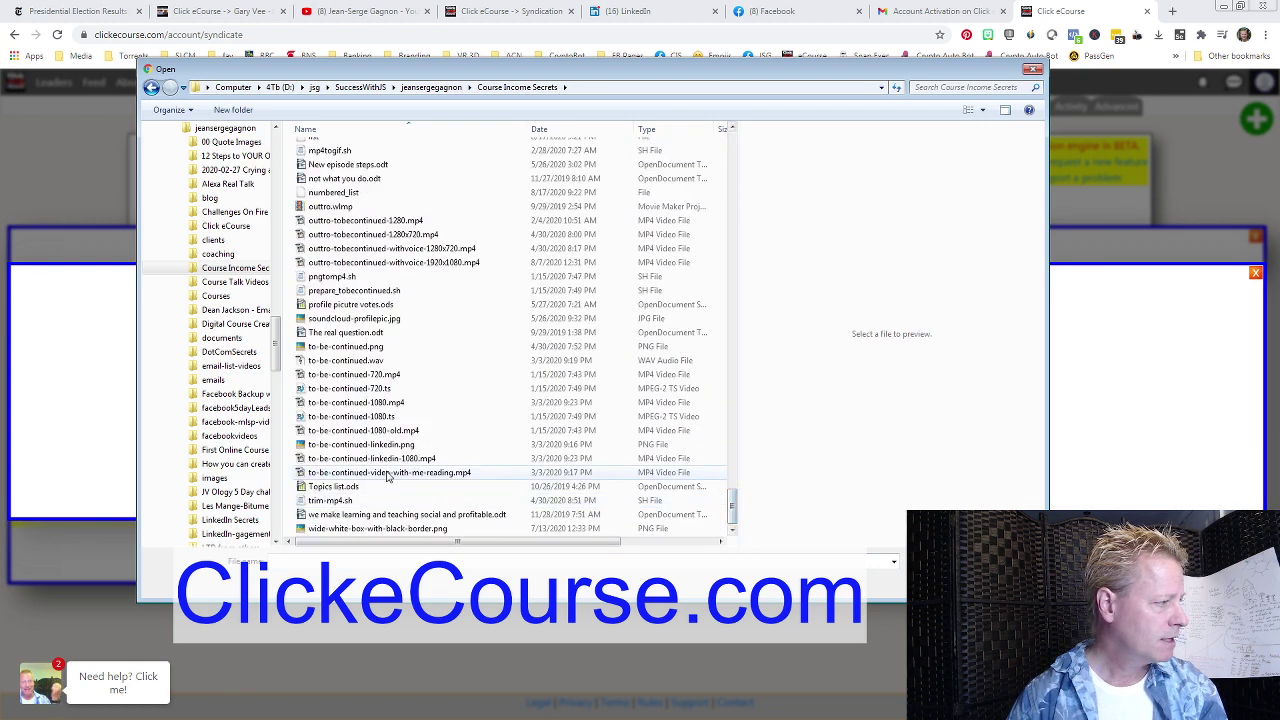
{"action": "left_click", "coordinate": [420, 262]}
{"action": "left_click", "coordinate": [900, 592]}
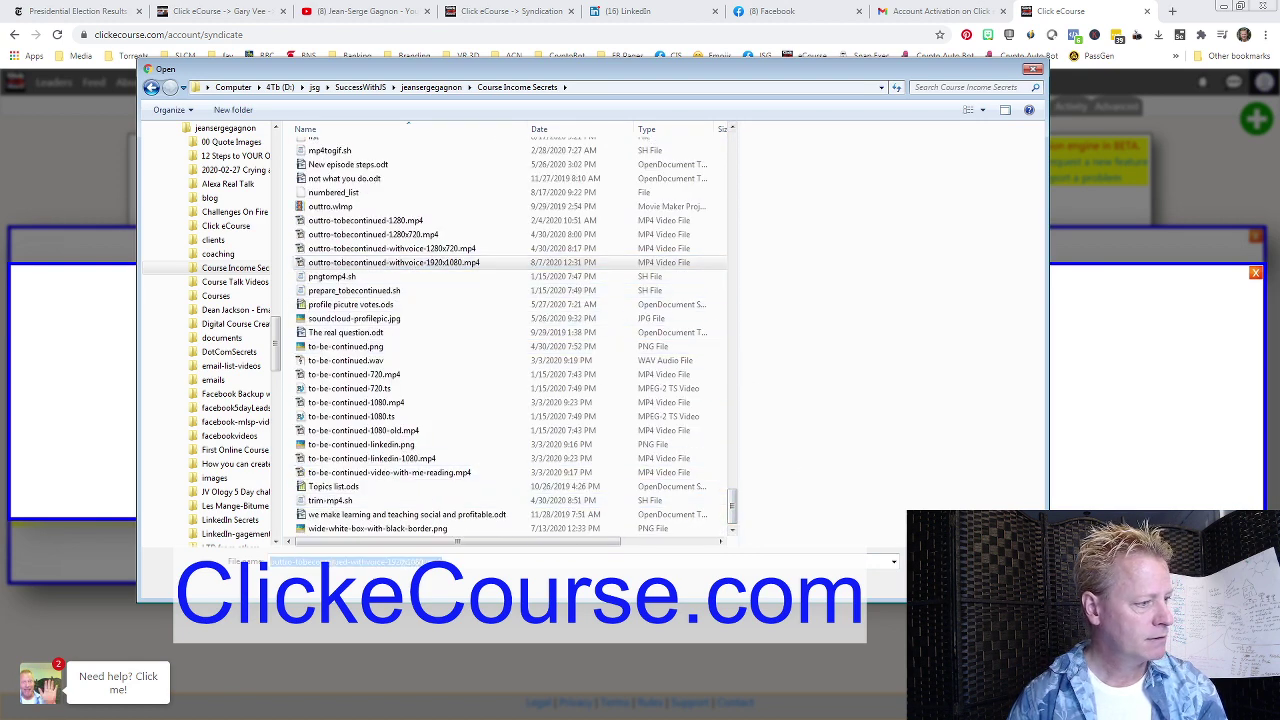
{"action": "left_click", "coordinate": [619, 449]}
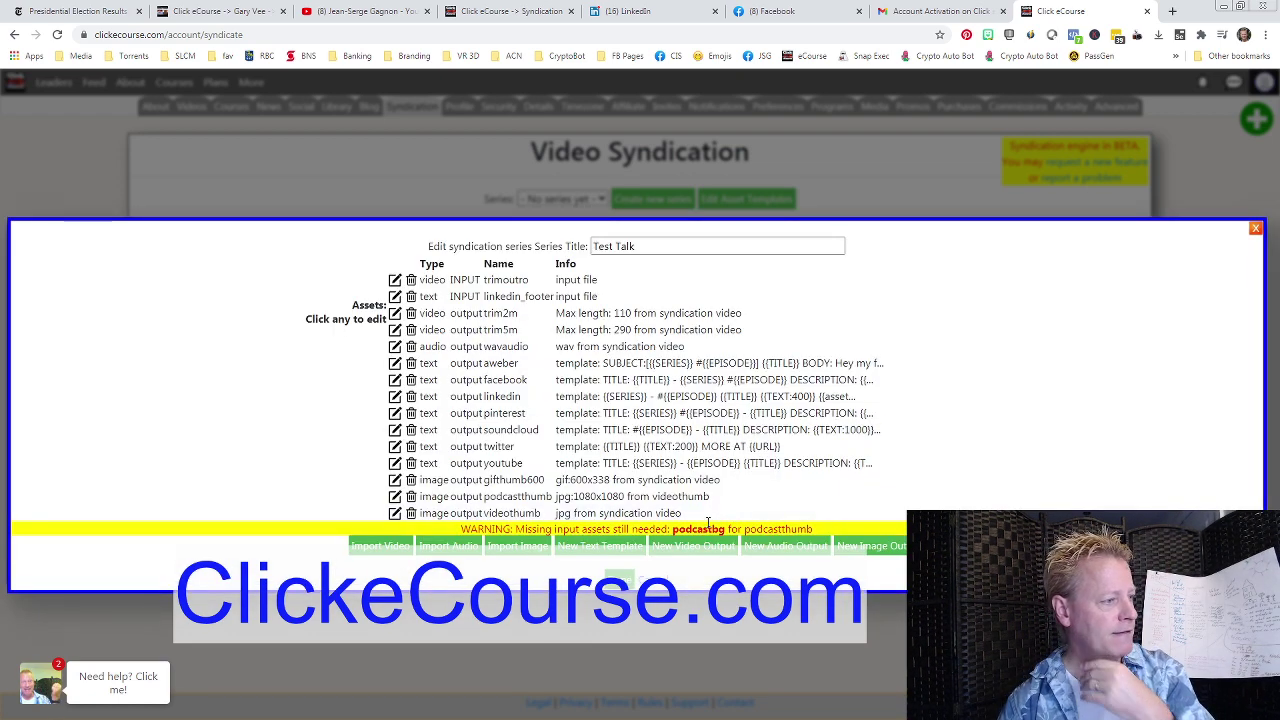
Start importing an image asset, naming it "podcastbg" by copying the missing asset's name from the warning
{"action": "double_click", "coordinate": [709, 528]}
{"action": "key", "text": "ctrl+c"}
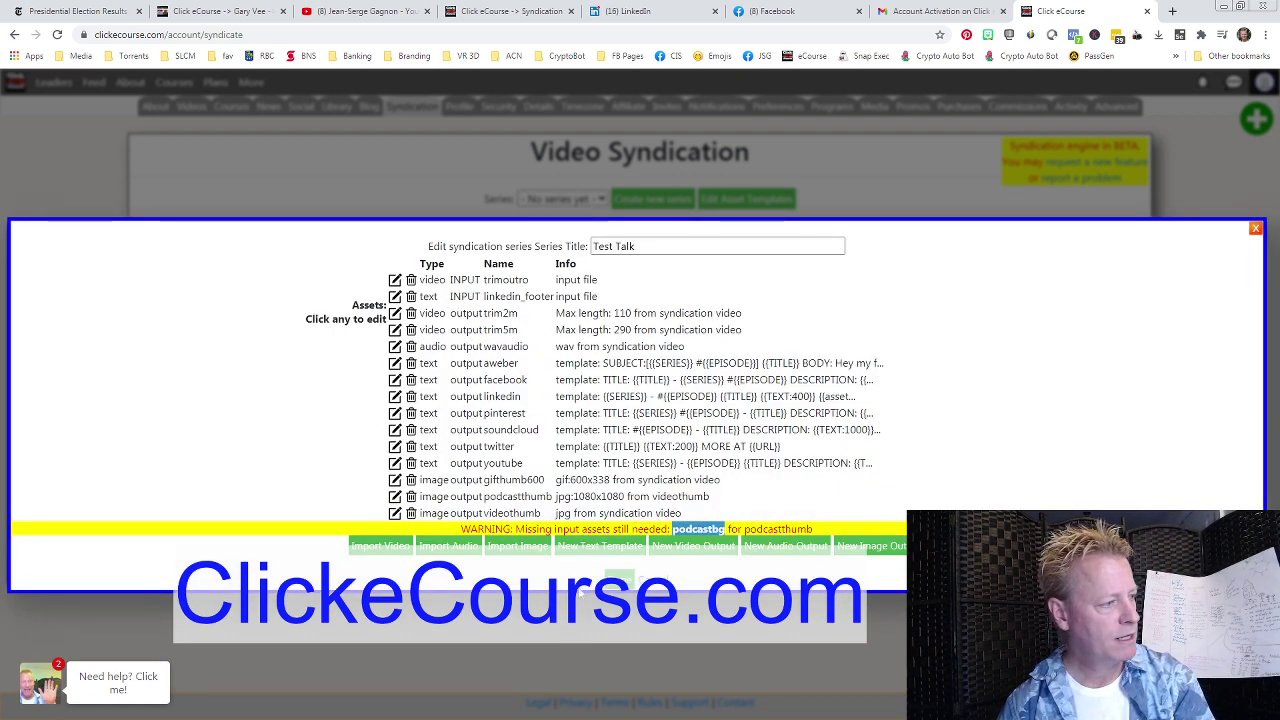
{"action": "left_click", "coordinate": [516, 549]}
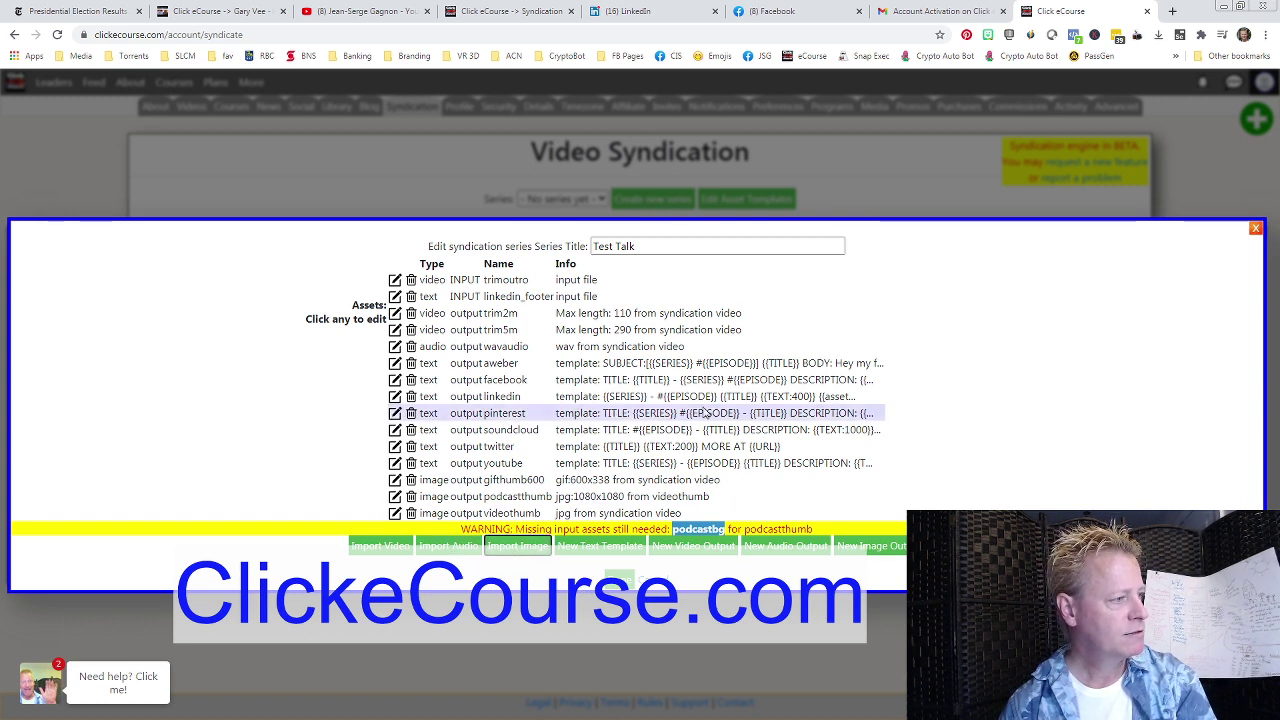
{"action": "left_click", "coordinate": [578, 392]}
{"action": "key", "text": "ctrl+v"}
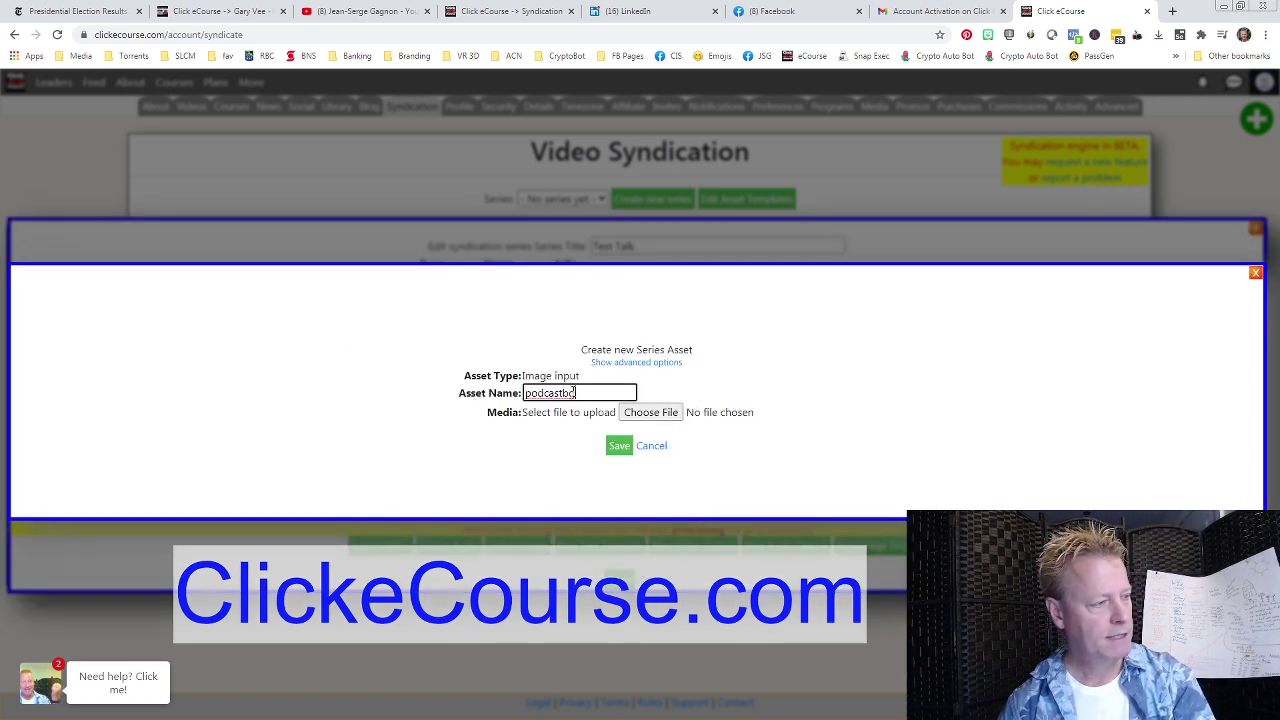
Attach soundcloud-profilepic.jpg from the Course Income Secrets folder to the podcastbg asset and save it
{"action": "left_click", "coordinate": [650, 407]}
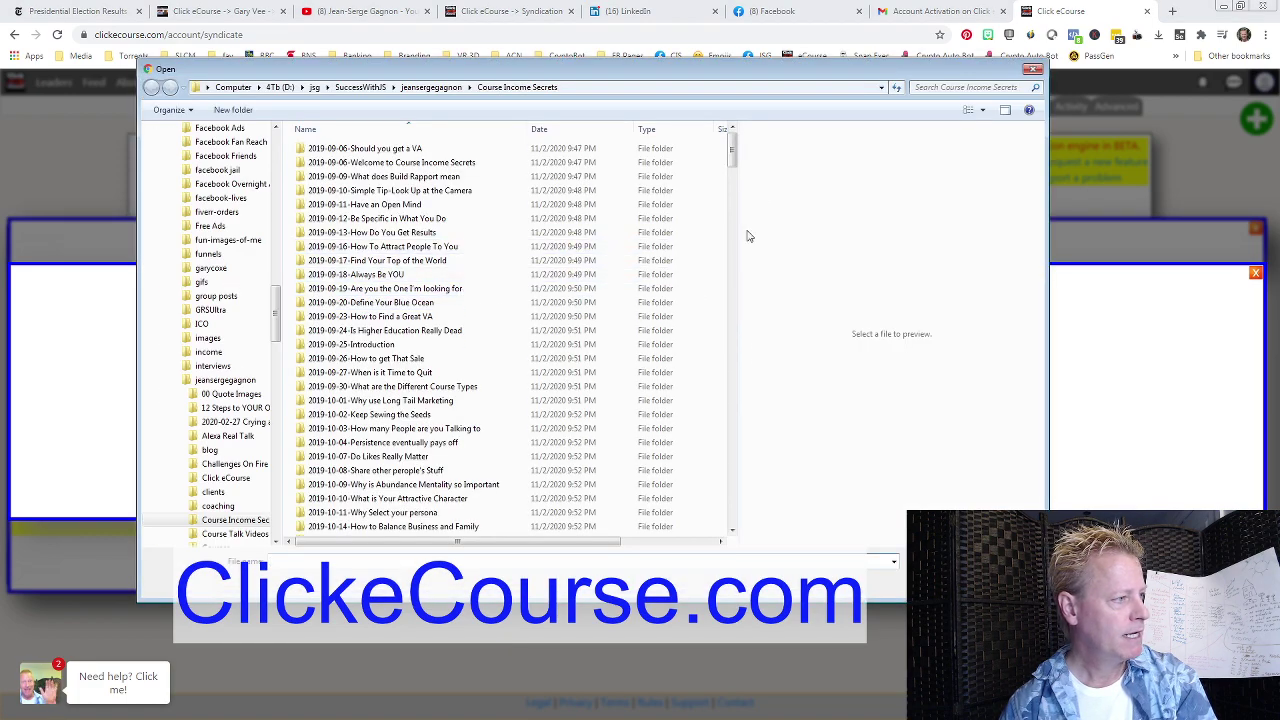
{"action": "left_click_drag", "start_coordinate": [734, 158], "coordinate": [732, 465]}
{"action": "scroll", "coordinate": [568, 438], "scroll_direction": "down", "scroll_amount": 6}
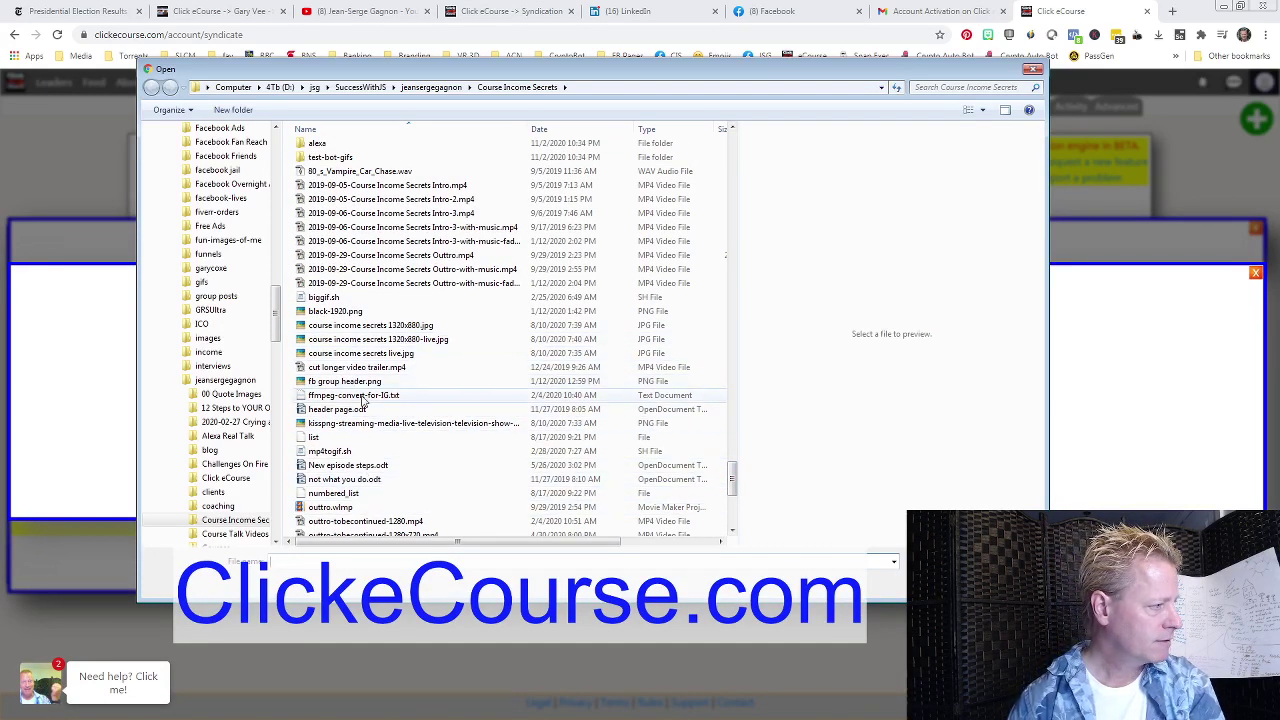
{"action": "left_click", "coordinate": [410, 424]}
{"action": "scroll", "coordinate": [410, 424], "scroll_direction": "down", "scroll_amount": 5}
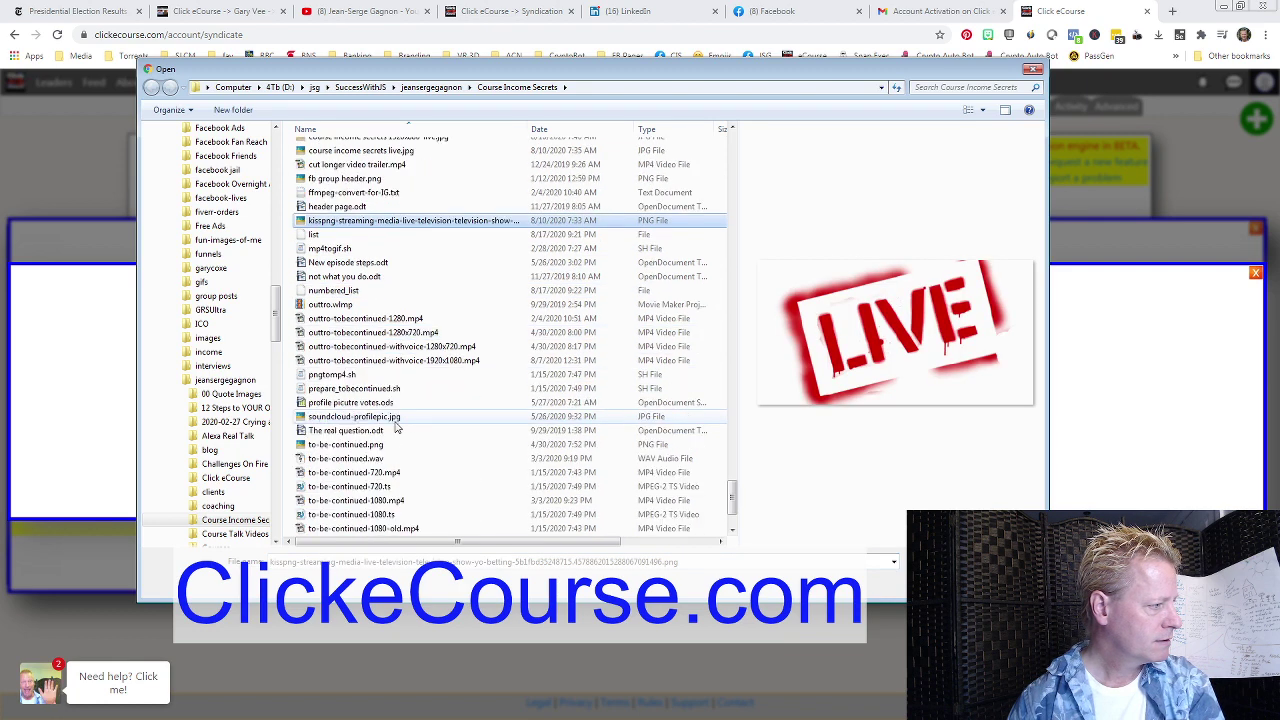
{"action": "scroll", "coordinate": [380, 420], "scroll_direction": "down", "scroll_amount": 2}
{"action": "left_click", "coordinate": [354, 318]}
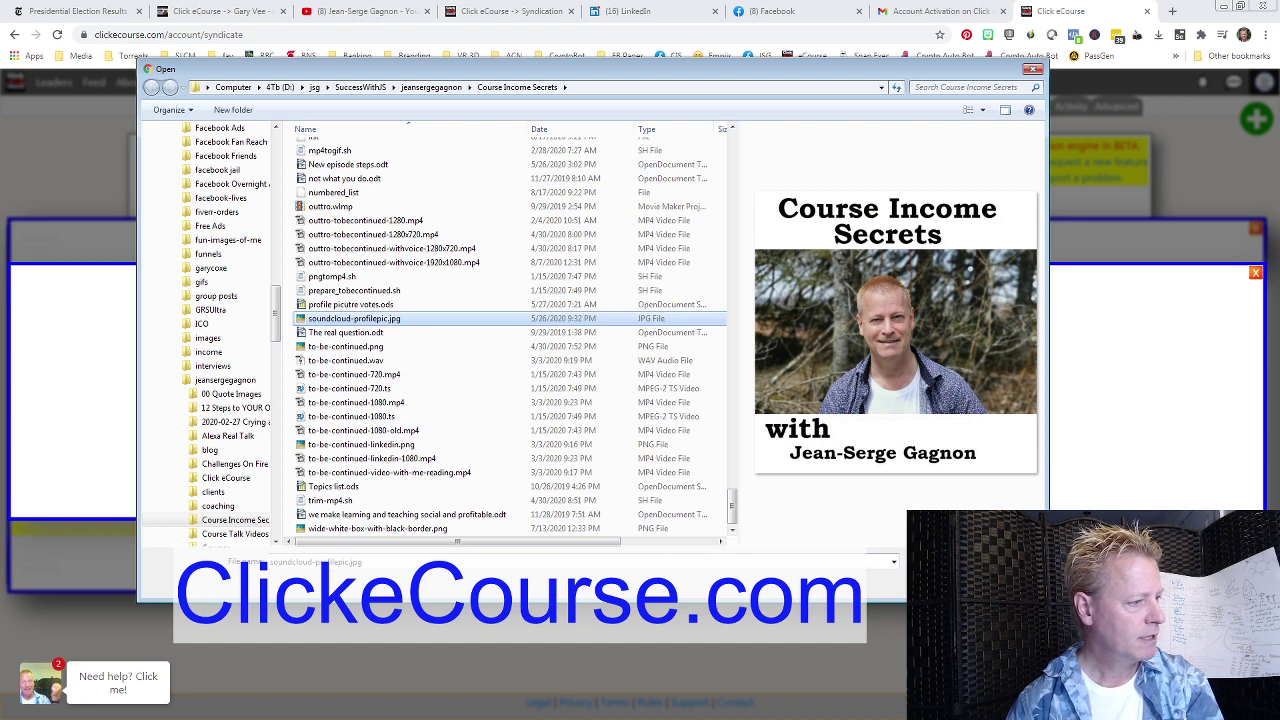
{"action": "key", "text": "Return"}
{"action": "left_click", "coordinate": [618, 446]}
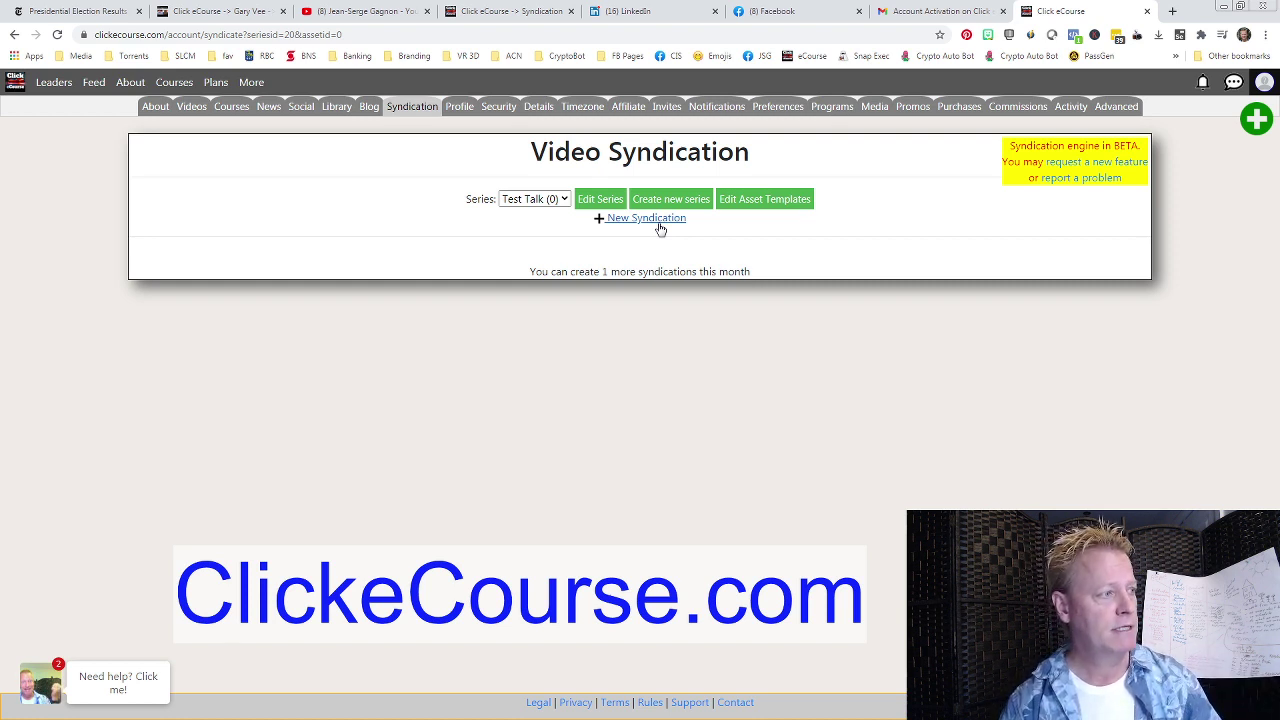
Create a new syndication in the Test Talk series as episode 1, titled "Welcome to Test Talk", and continue to its info
{"action": "left_click", "coordinate": [638, 222]}
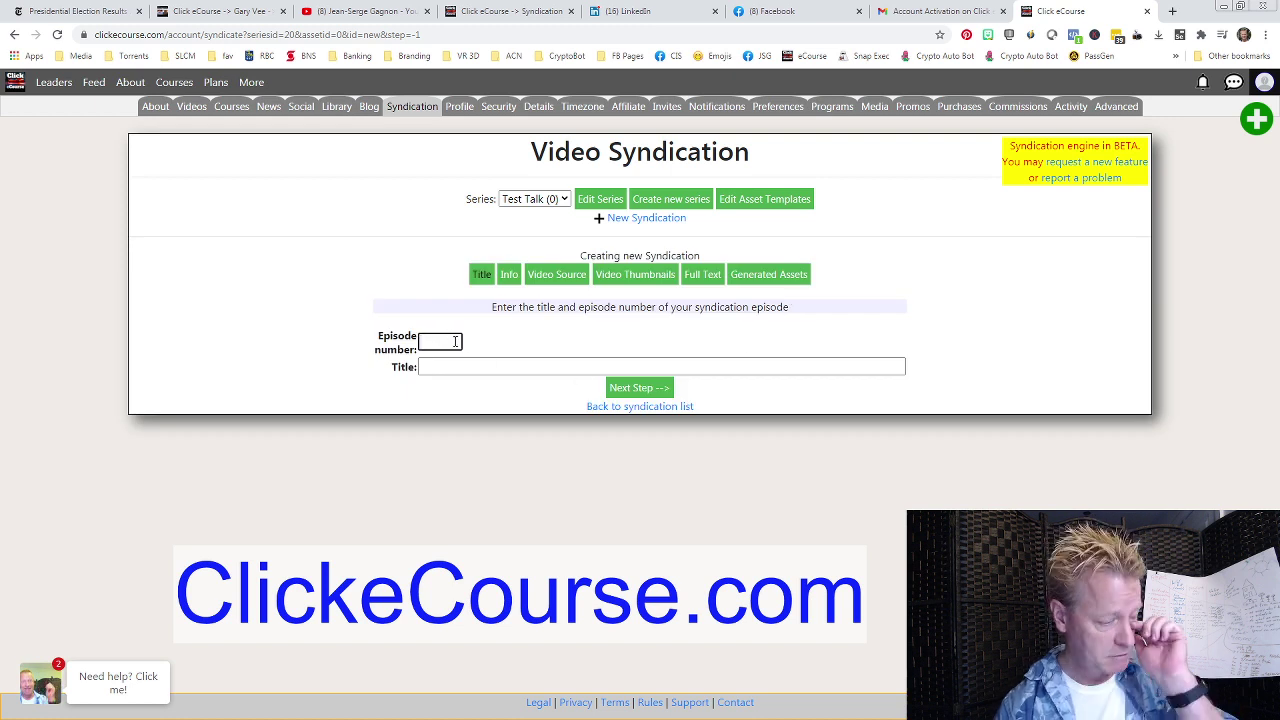
{"action": "left_click", "coordinate": [516, 368]}
{"action": "type", "text": "First e"}
{"action": "key", "text": "BackSpace"}
{"action": "key", "text": "BackSpace"}
{"action": "key", "text": "BackSpace"}
{"action": "key", "text": "BackSpace"}
{"action": "key", "text": "BackSpace"}
{"action": "key", "text": "BackSpace"}
{"action": "key", "text": "BackSpace"}
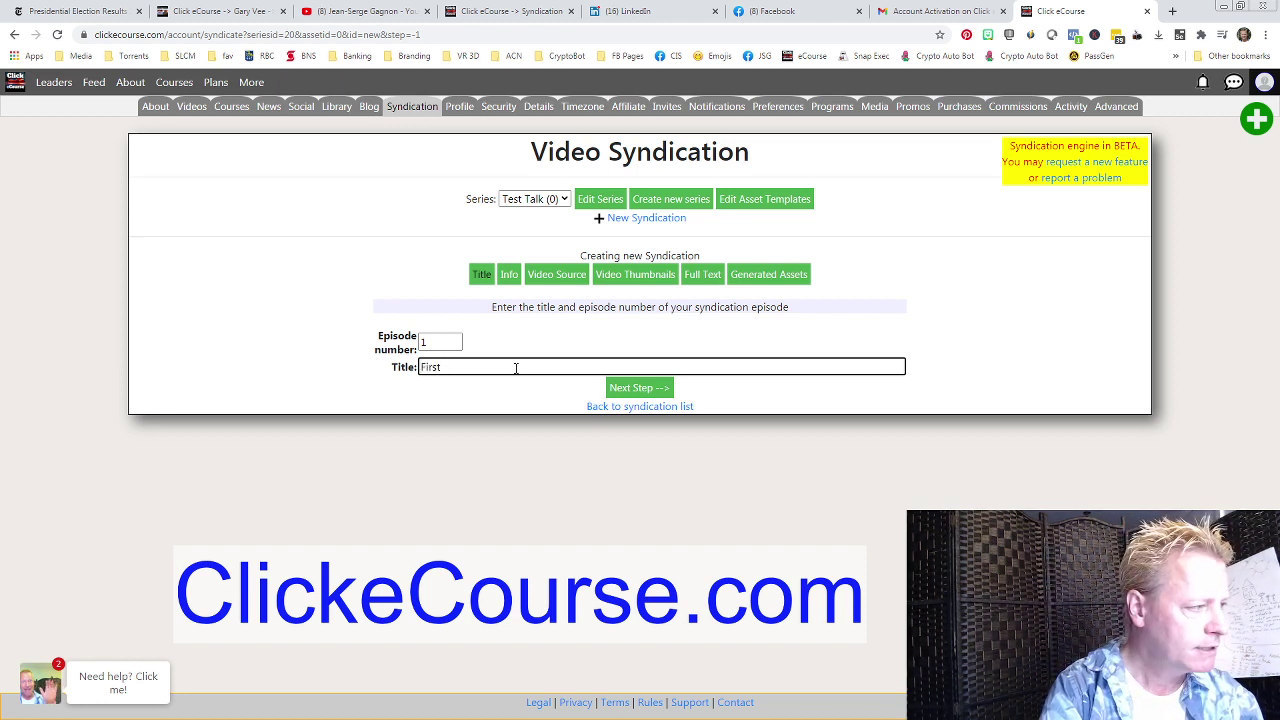
{"action": "type", "text": "Welcome to T"}
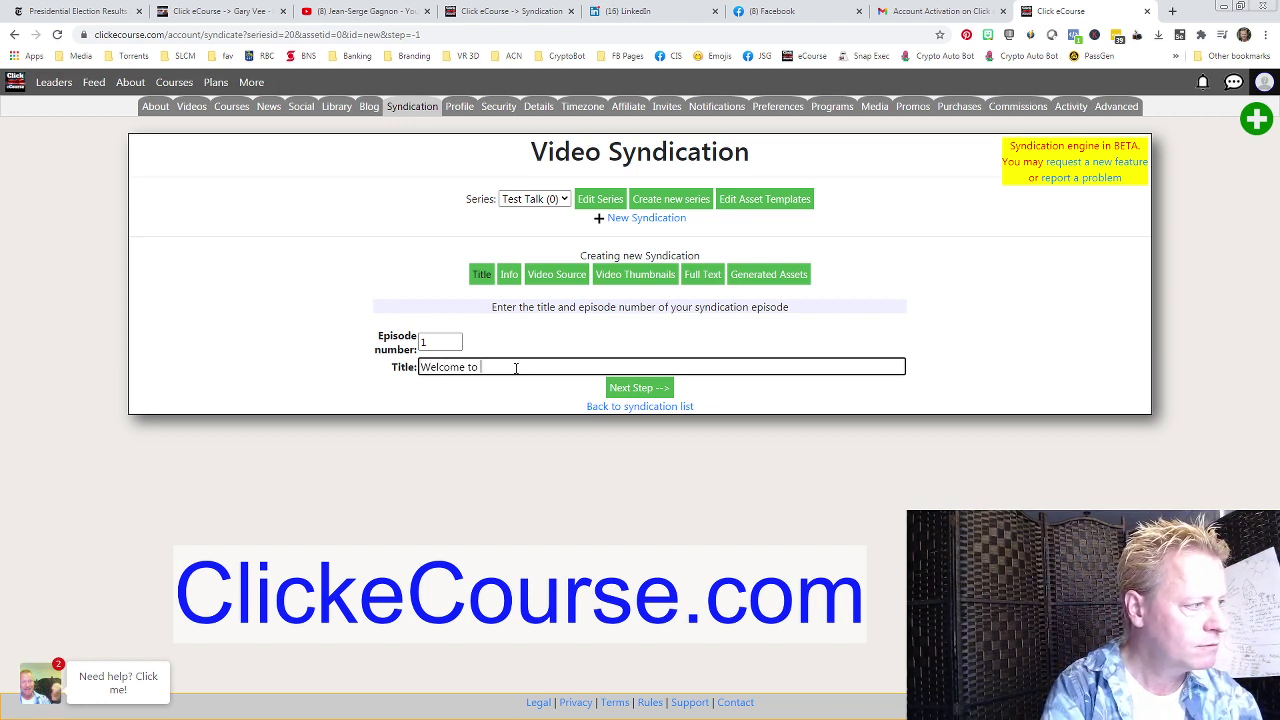
{"action": "type", "text": "est Talk"}
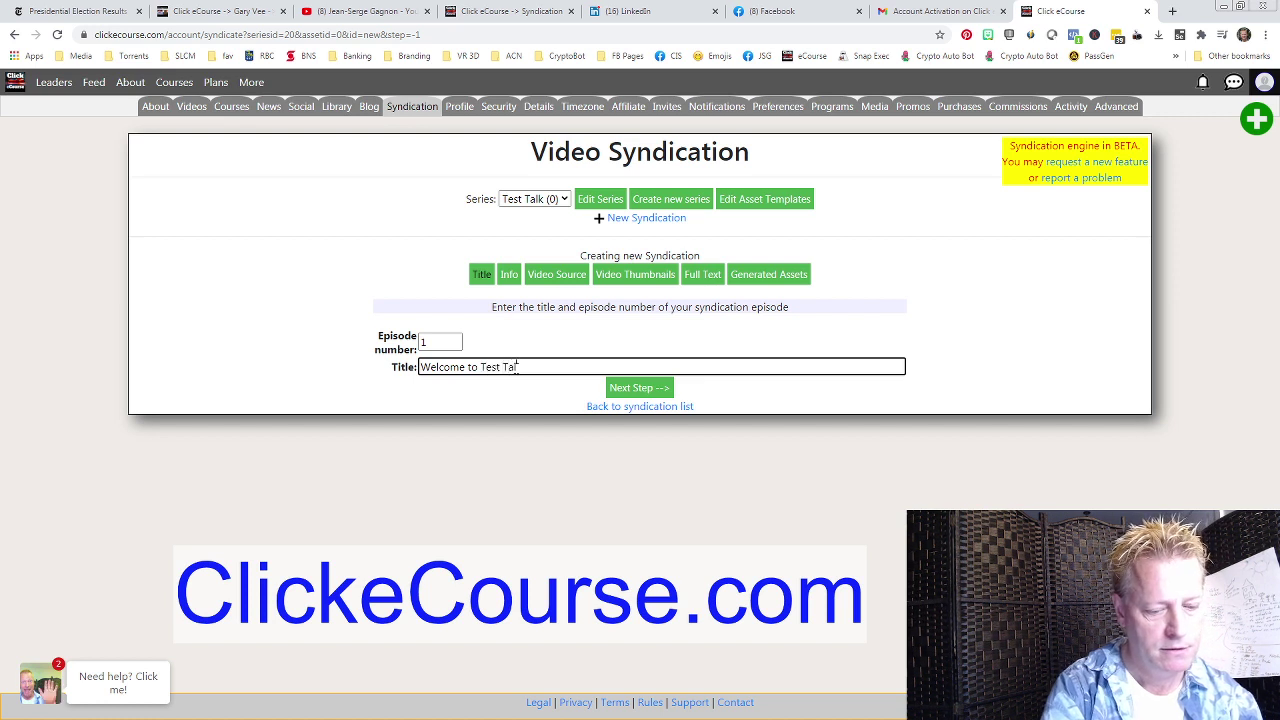
{"action": "left_click", "coordinate": [638, 389]}
Copy the address of the New York Times presidential election results page into the episode's URL and continue to the video source
{"action": "left_click", "coordinate": [462, 337]}
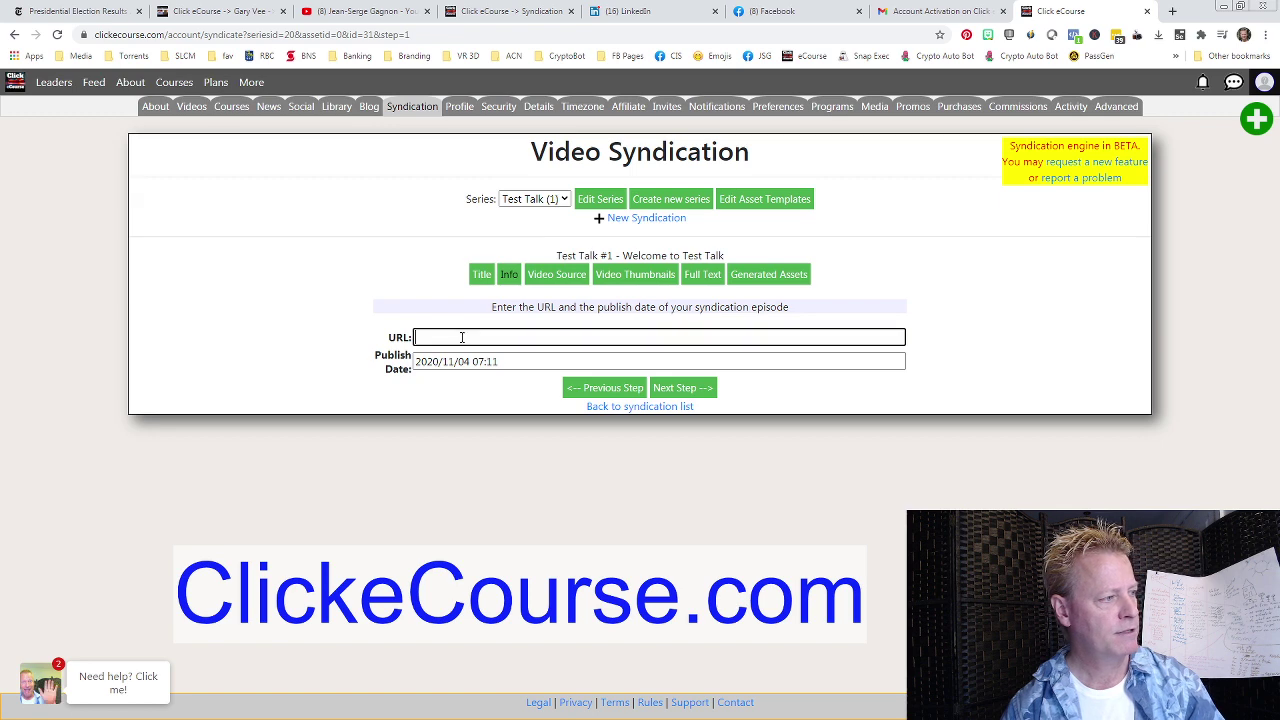
{"action": "left_click", "coordinate": [372, 12]}
{"action": "left_click", "coordinate": [220, 20]}
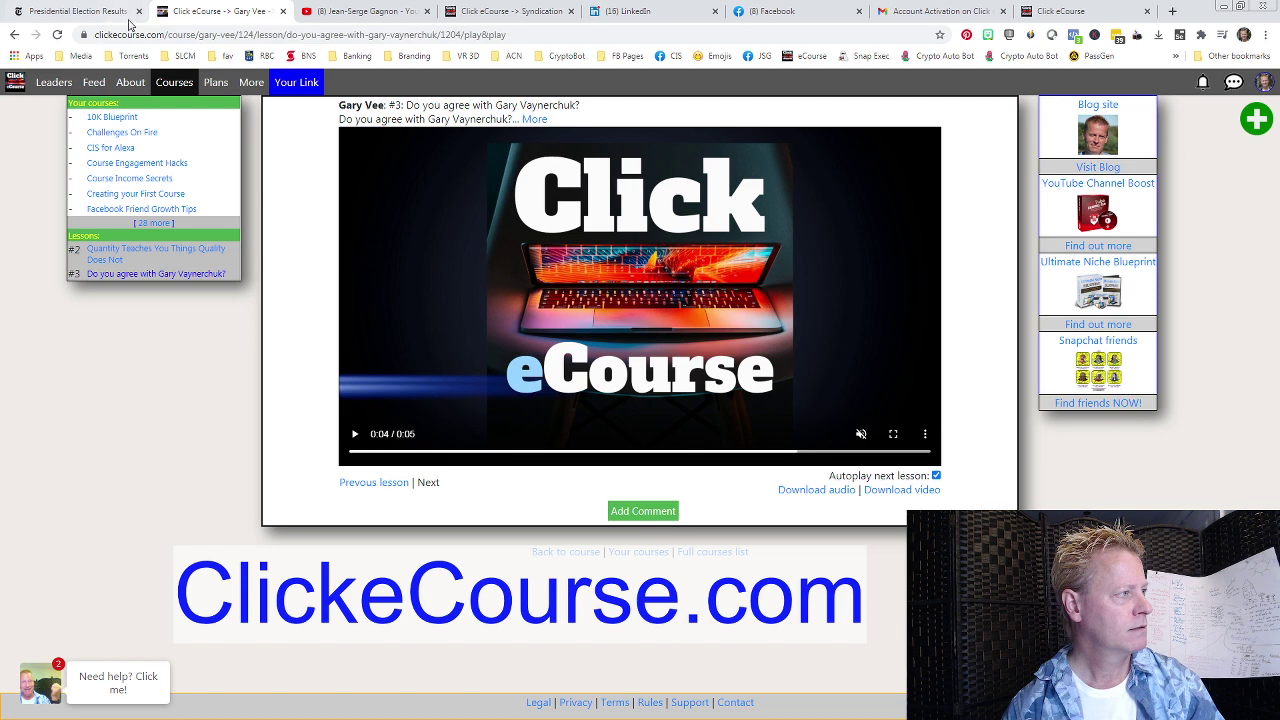
{"action": "left_click", "coordinate": [112, 12]}
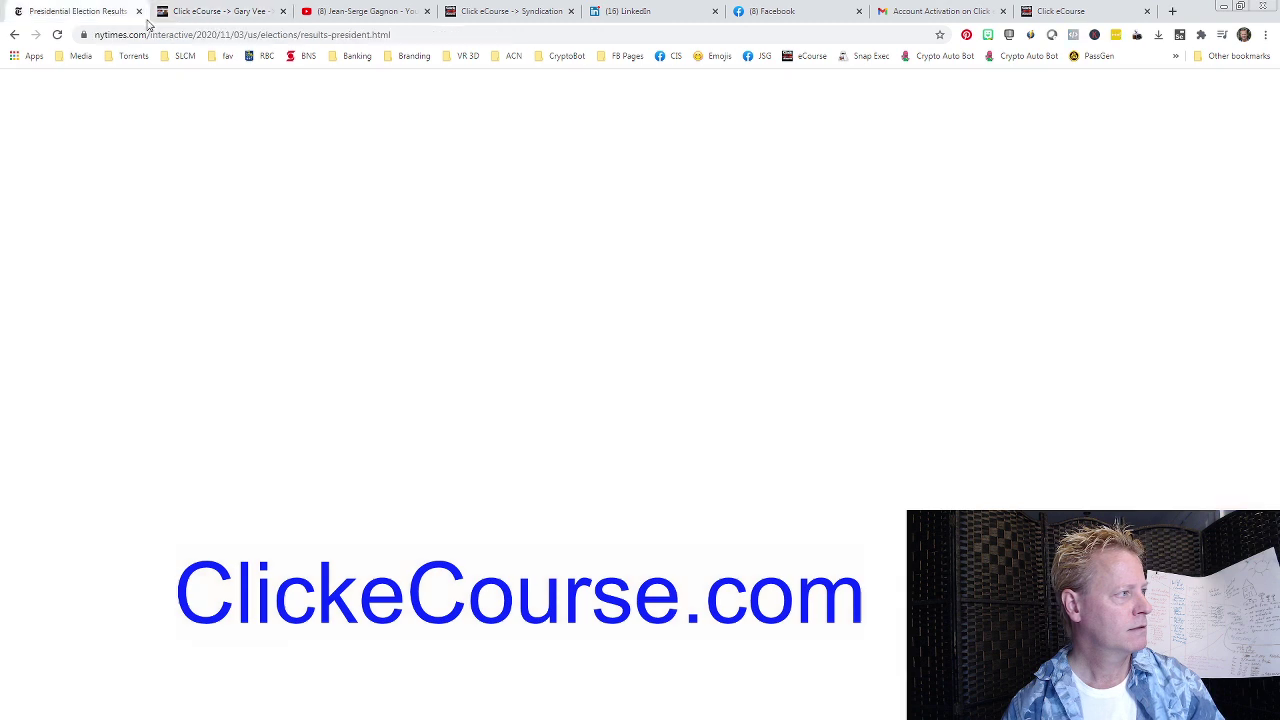
{"action": "left_click", "coordinate": [255, 35]}
{"action": "key", "text": "ctrl+c"}
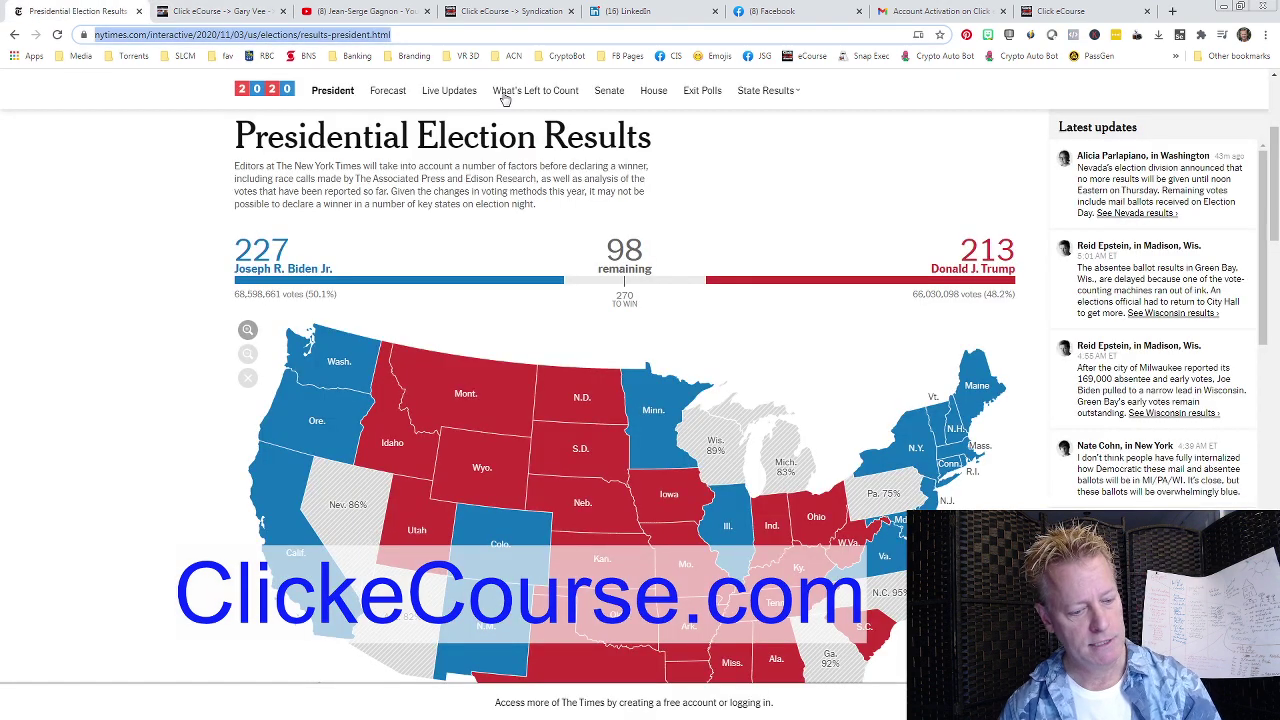
{"action": "left_click", "coordinate": [556, 16]}
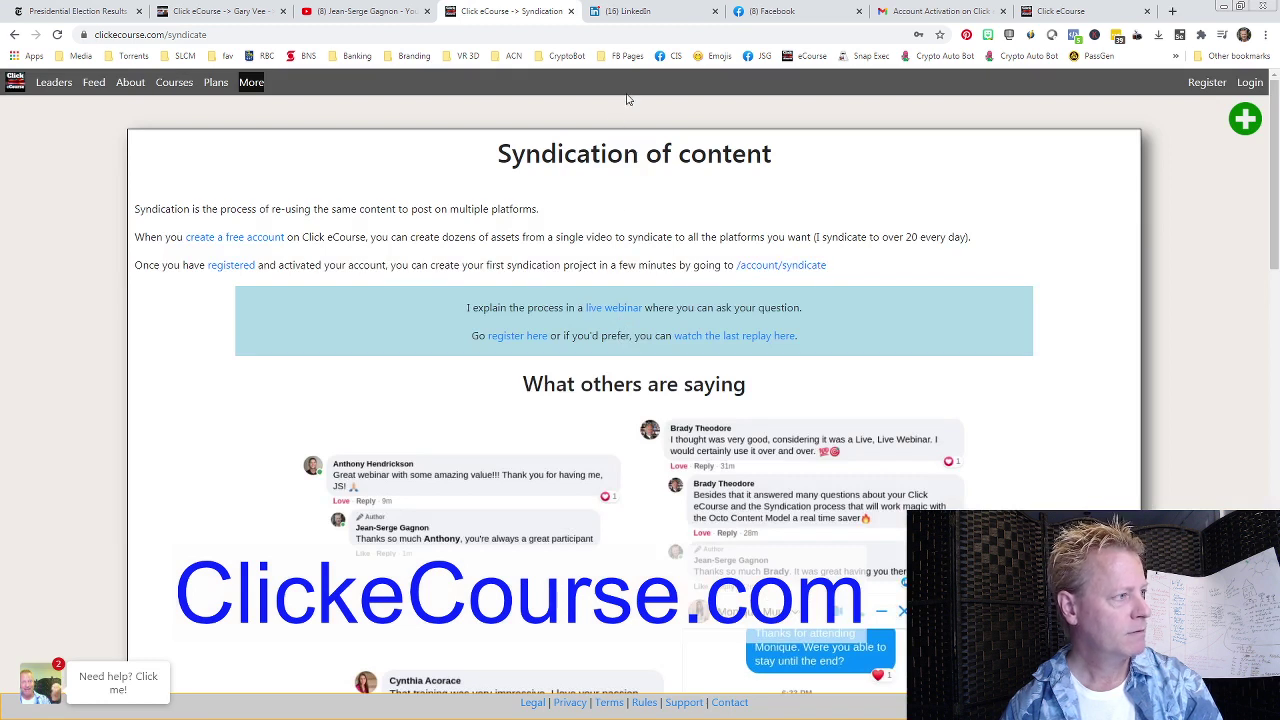
{"action": "left_click", "coordinate": [1060, 11]}
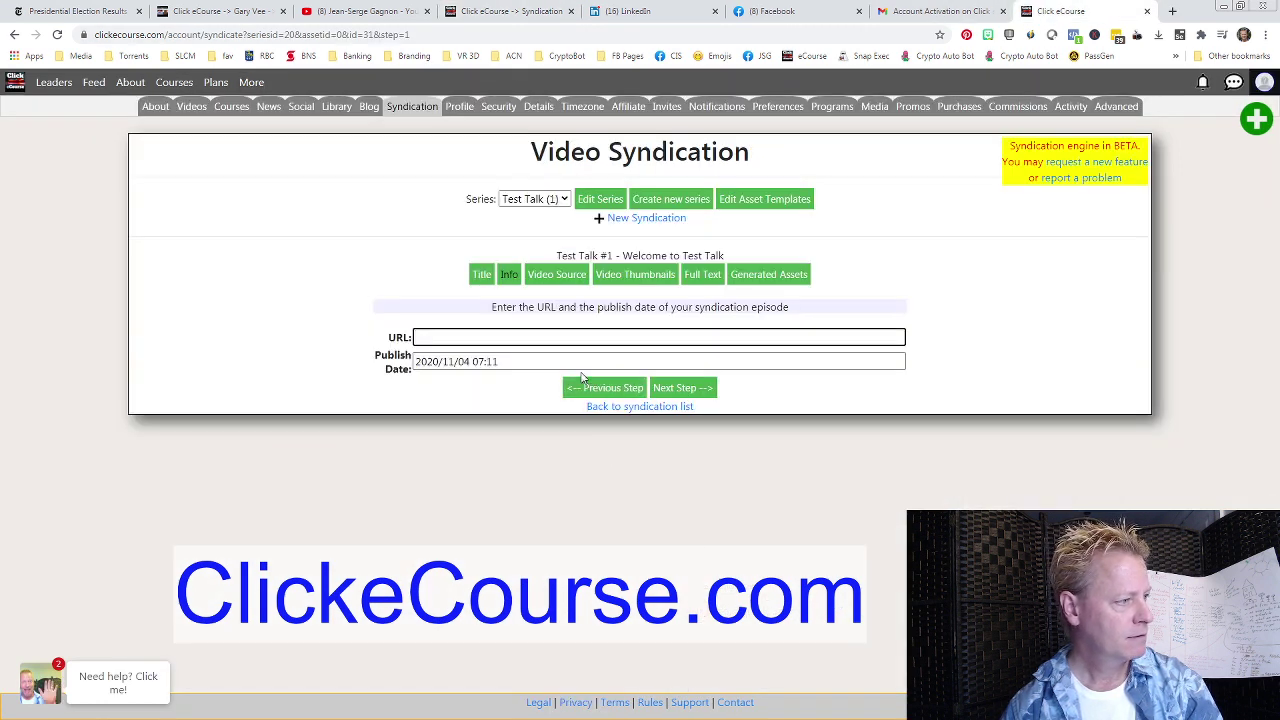
{"action": "key", "text": "ctrl+v"}
{"action": "left_click", "coordinate": [680, 387]}
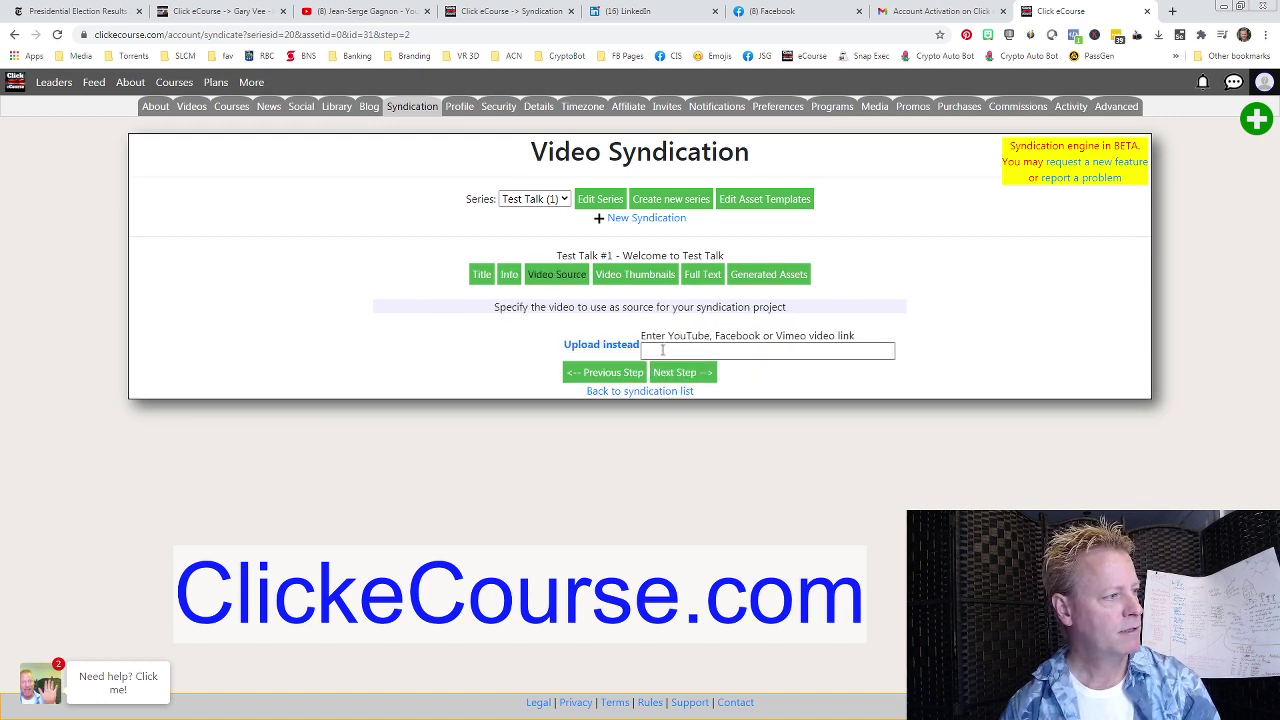
Copy the link of the Course Income Secrets #256 video from YouTube, enter it as the episode's video source and continue
{"action": "left_click", "coordinate": [352, 12]}
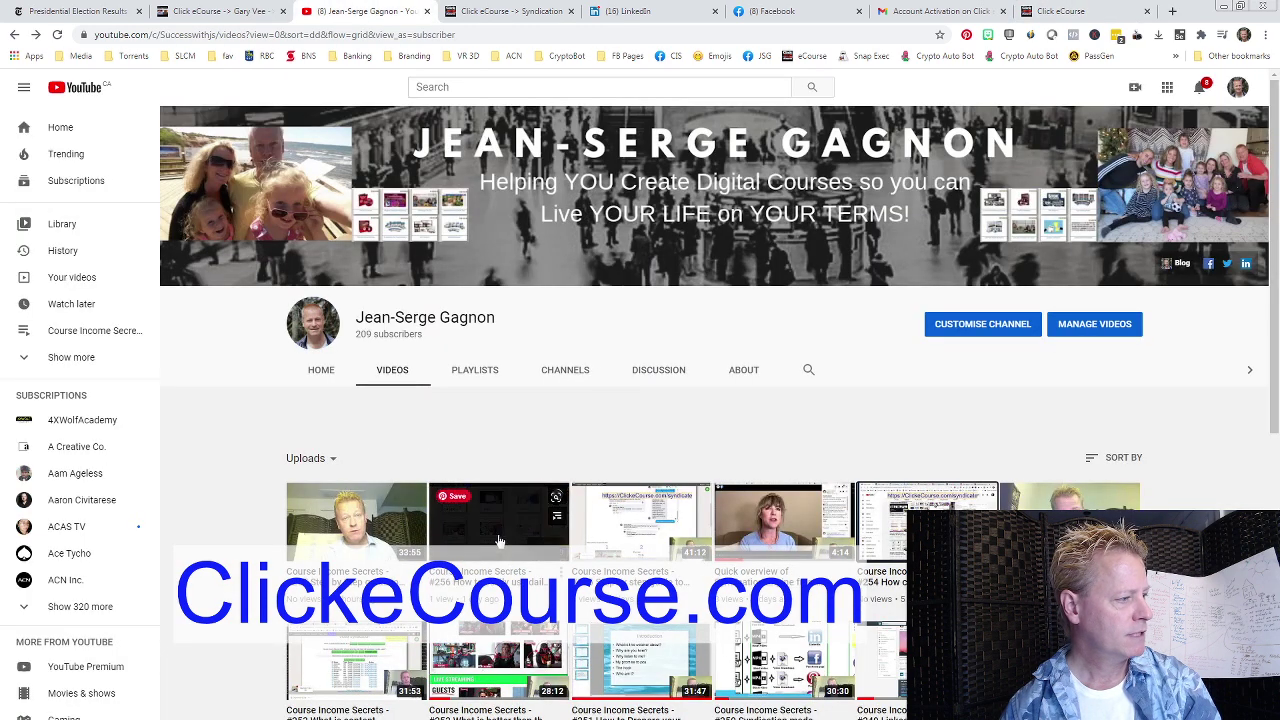
{"action": "right_click", "coordinate": [495, 541]}
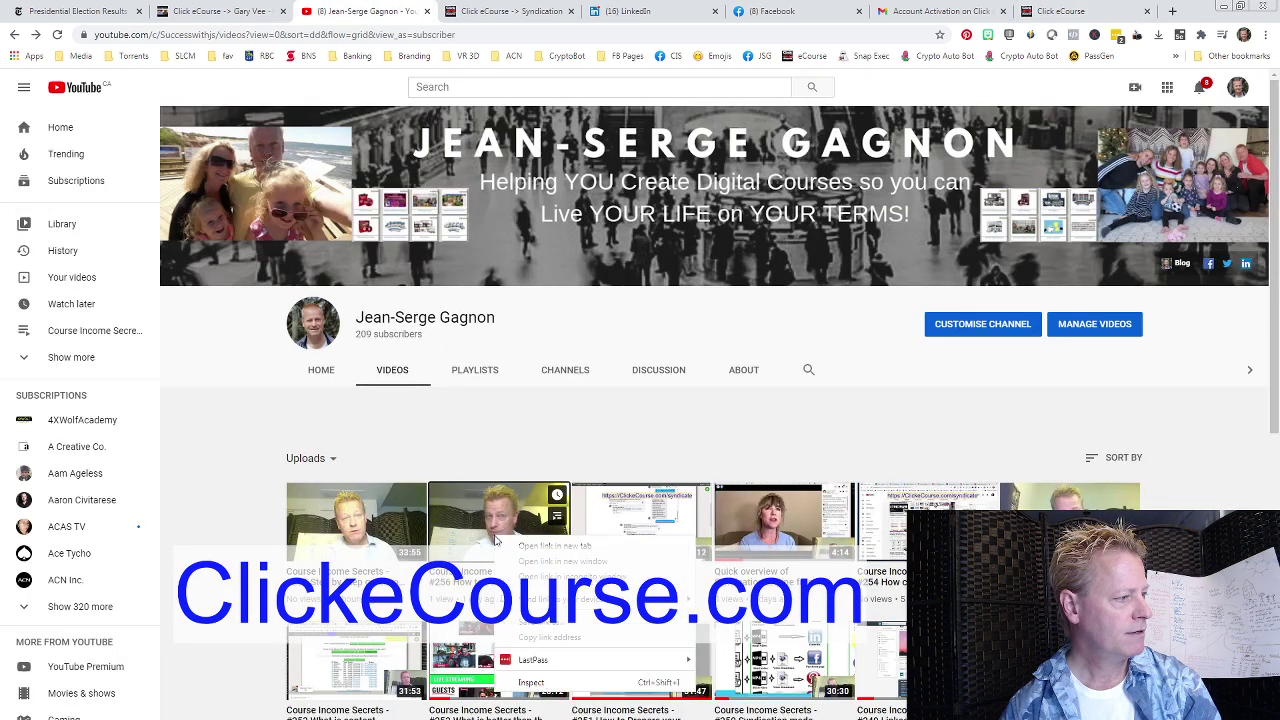
{"action": "left_click", "coordinate": [545, 639]}
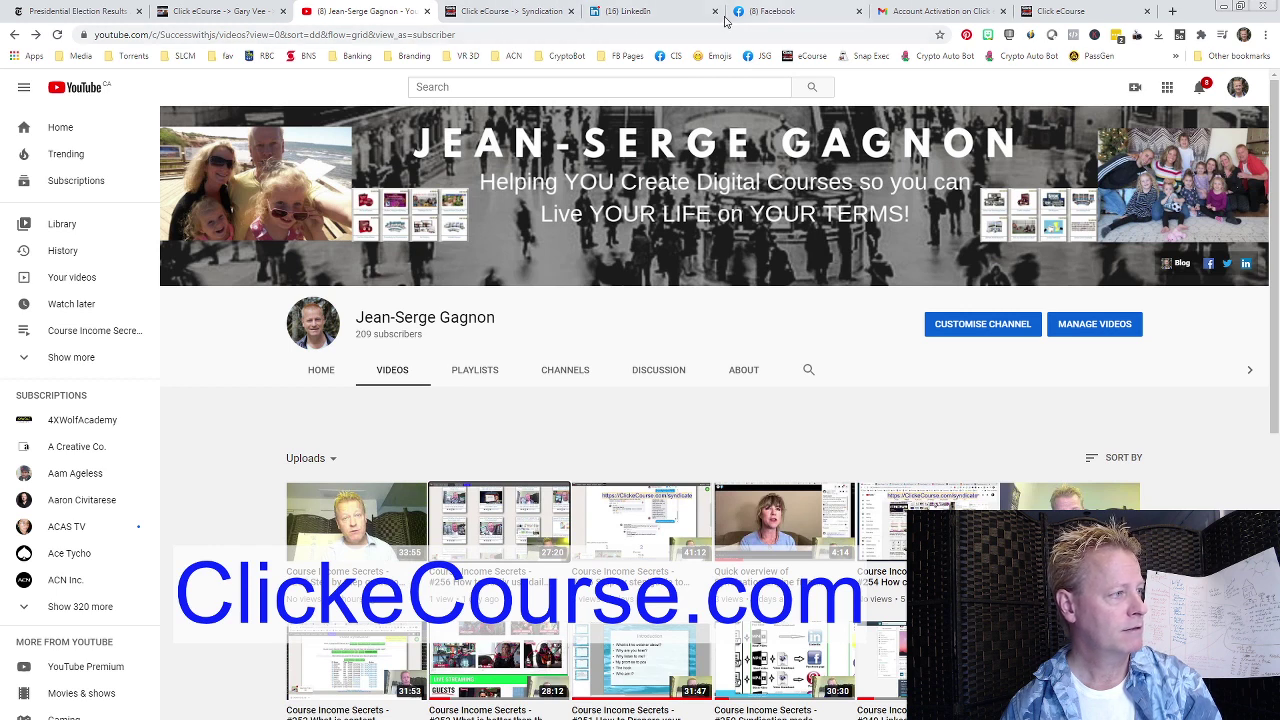
{"action": "left_click", "coordinate": [571, 11]}
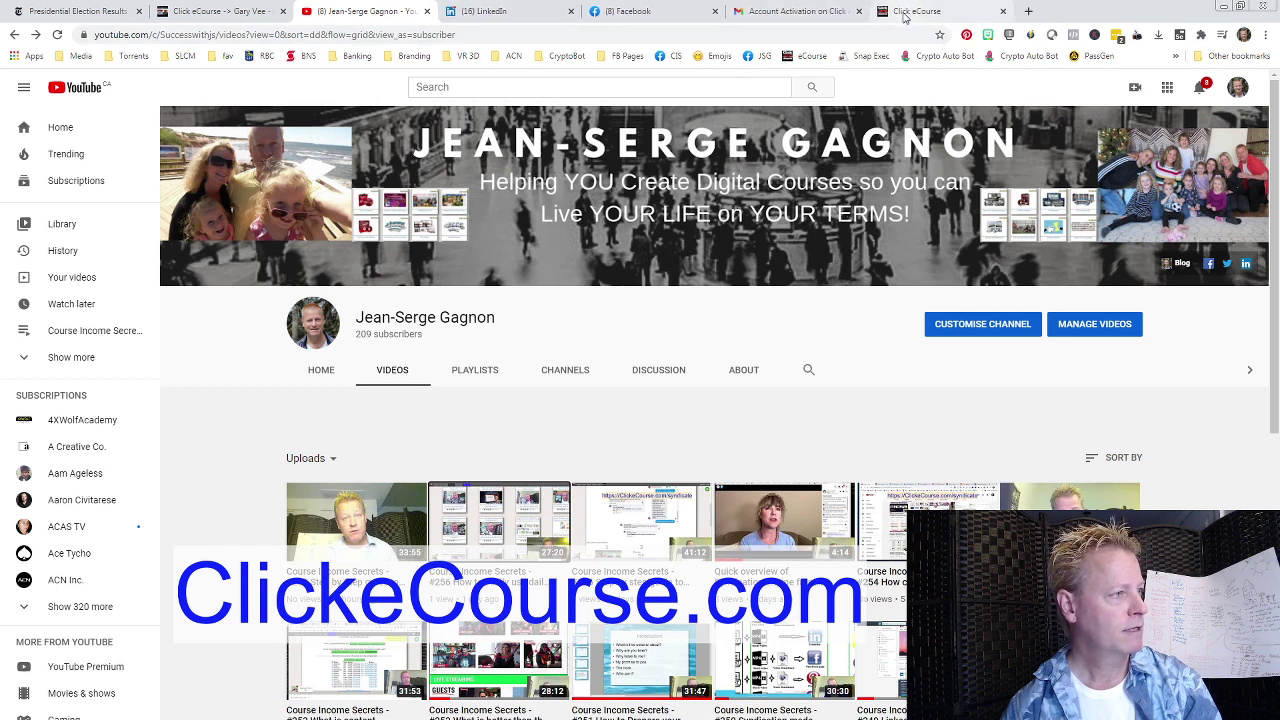
{"action": "left_click", "coordinate": [903, 11]}
{"action": "left_click", "coordinate": [688, 349]}
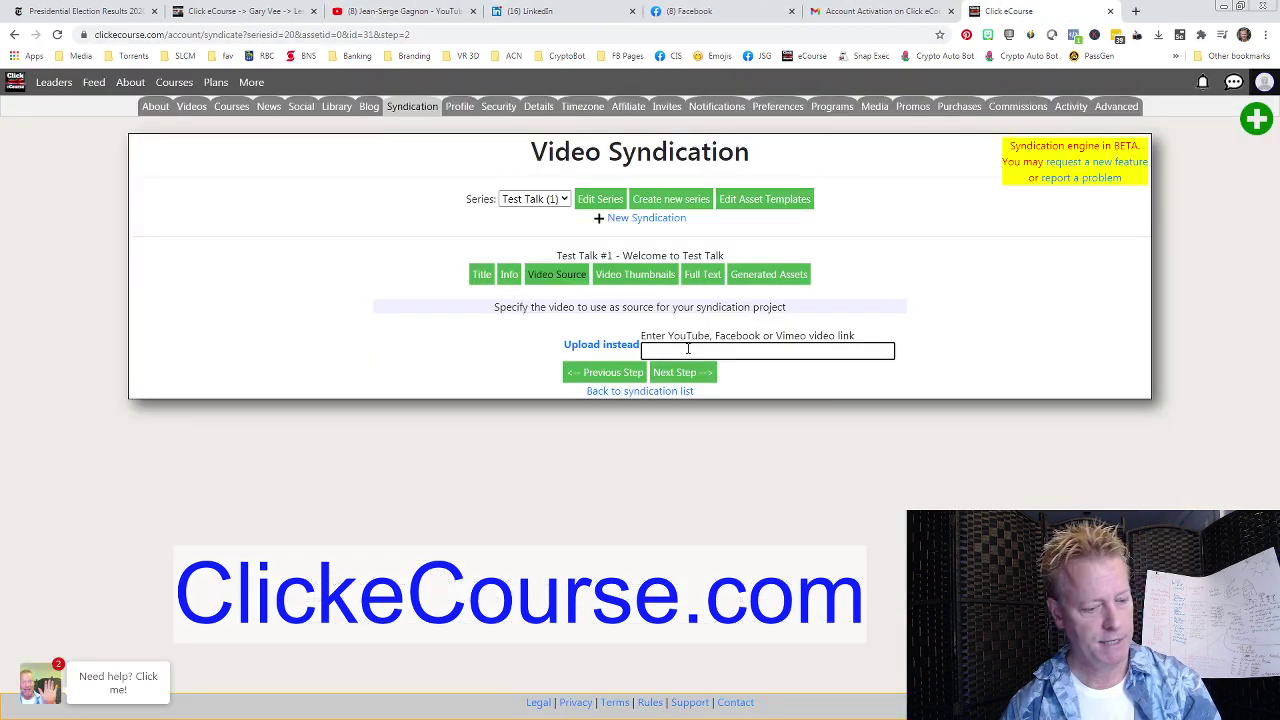
{"action": "key", "text": "ctrl+v"}
{"action": "left_click", "coordinate": [690, 373]}
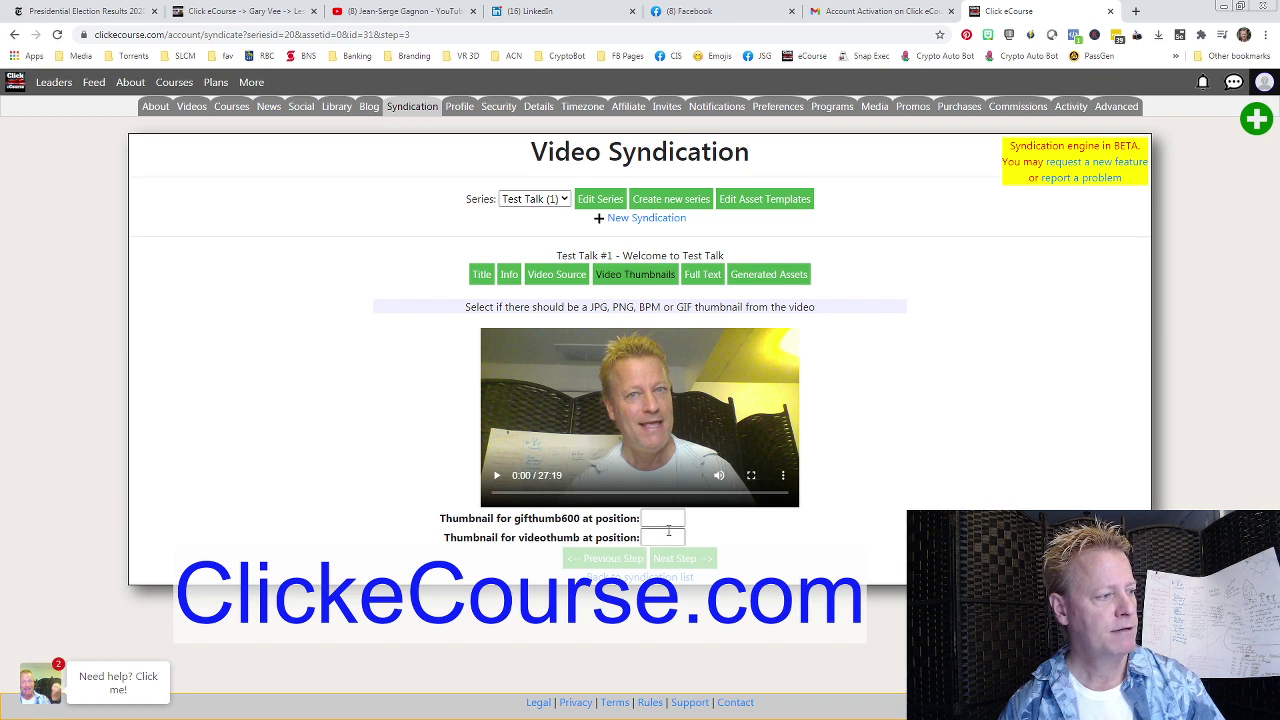
Mute the source video preview and seek through it to a suitable thumbnail frame at 14:10
{"action": "left_click", "coordinate": [558, 494]}
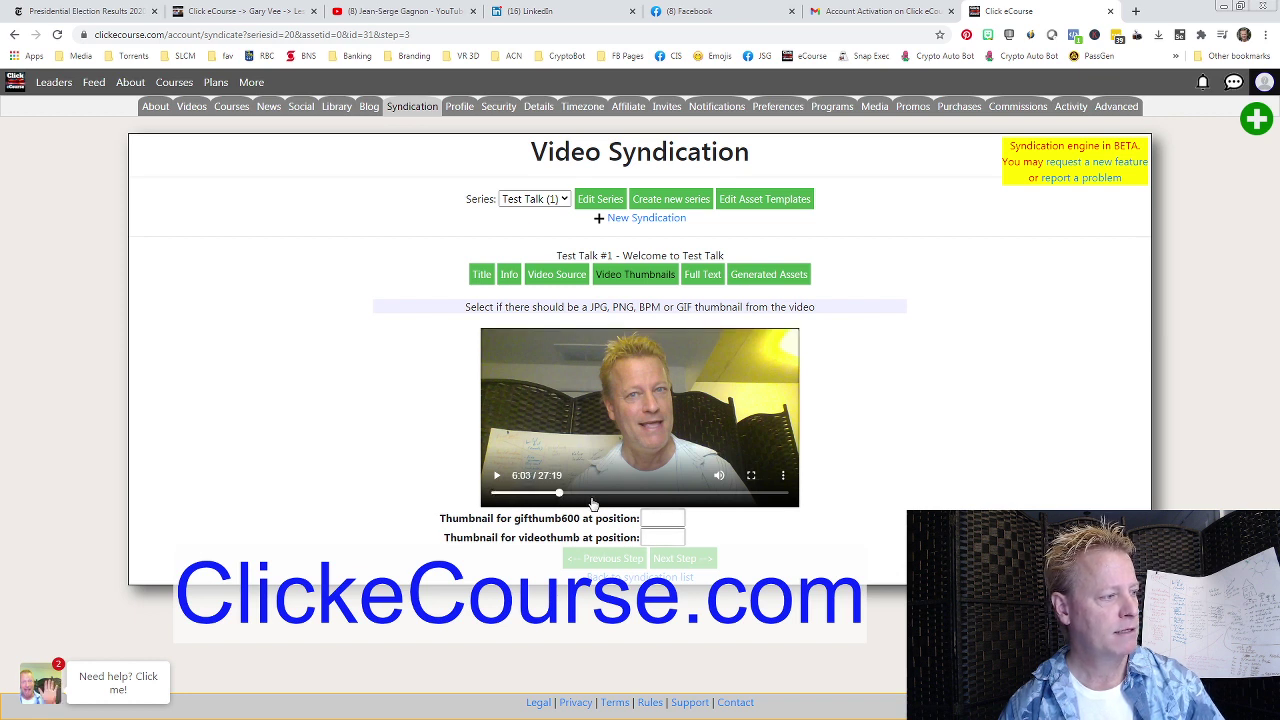
{"action": "left_click", "coordinate": [595, 494]}
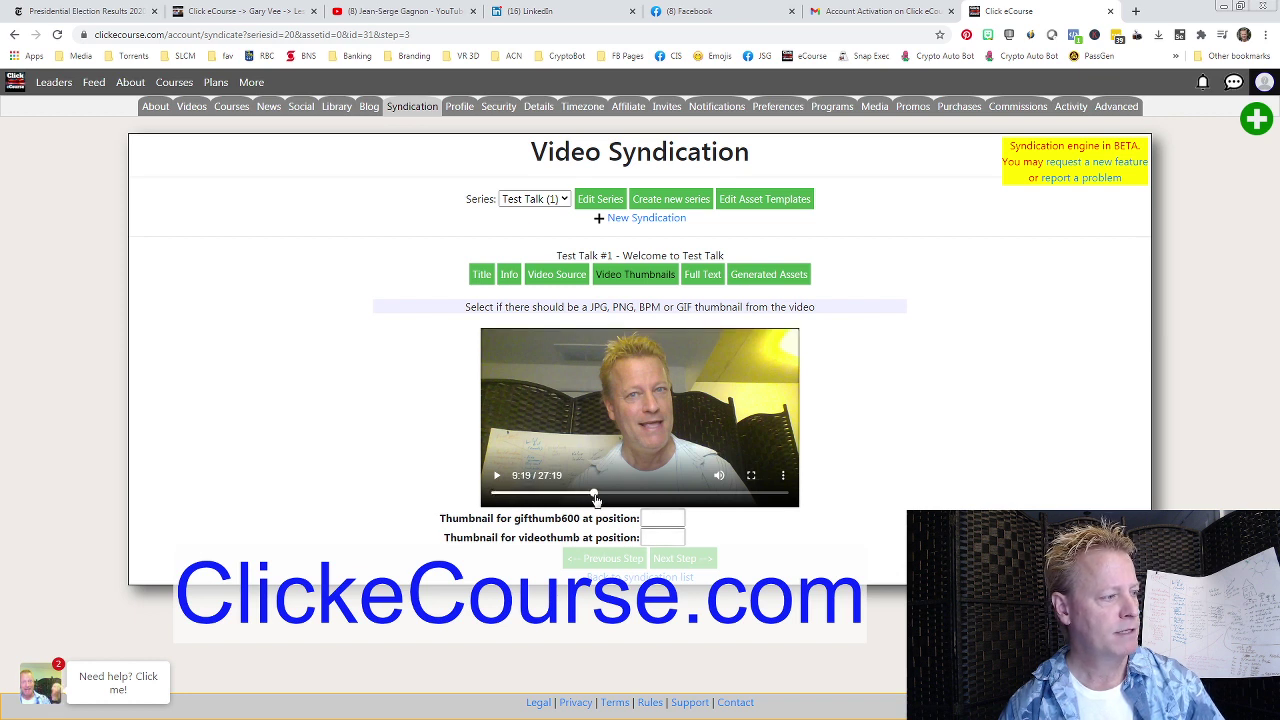
{"action": "left_click", "coordinate": [499, 477]}
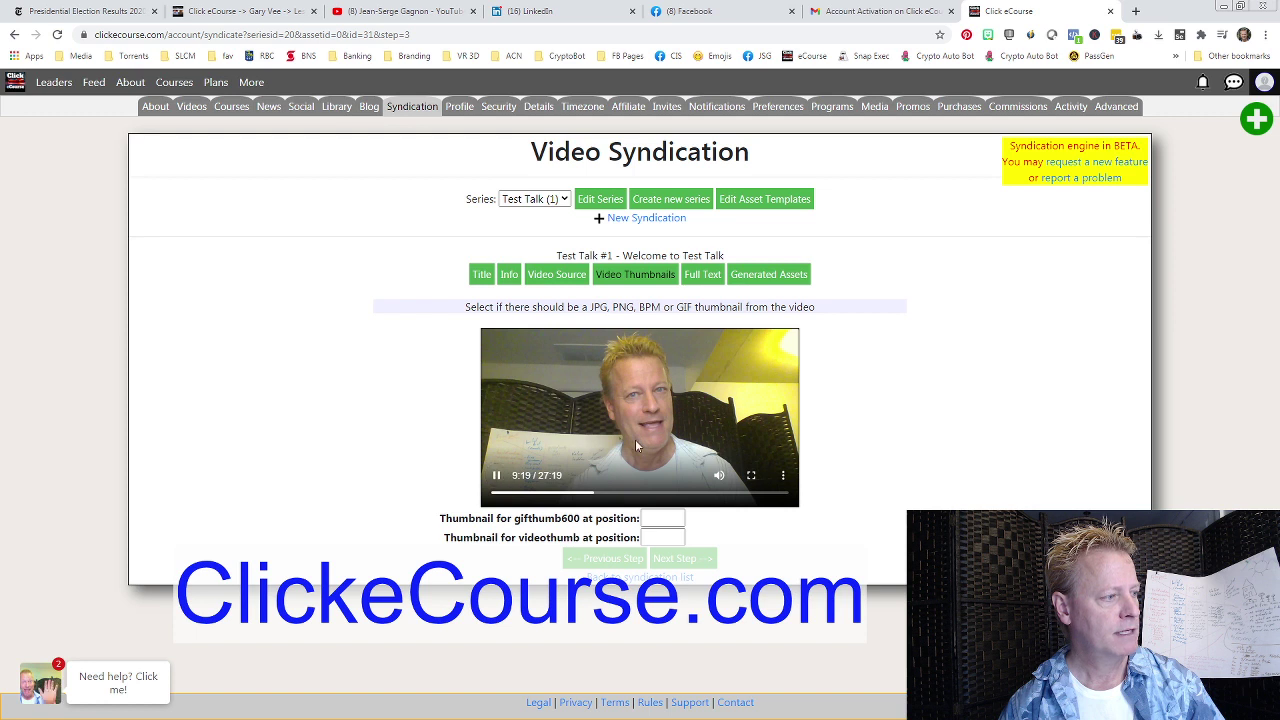
{"action": "left_click", "coordinate": [718, 476]}
{"action": "left_click", "coordinate": [604, 494]}
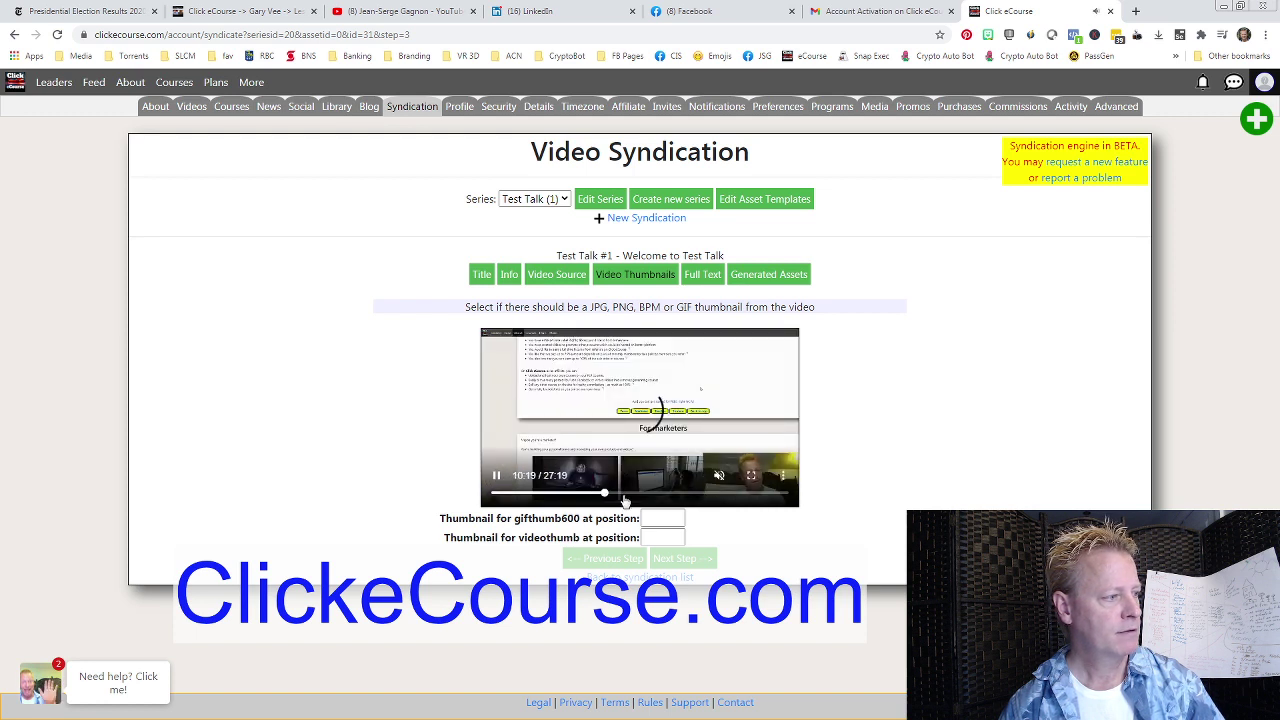
{"action": "left_click", "coordinate": [645, 495]}
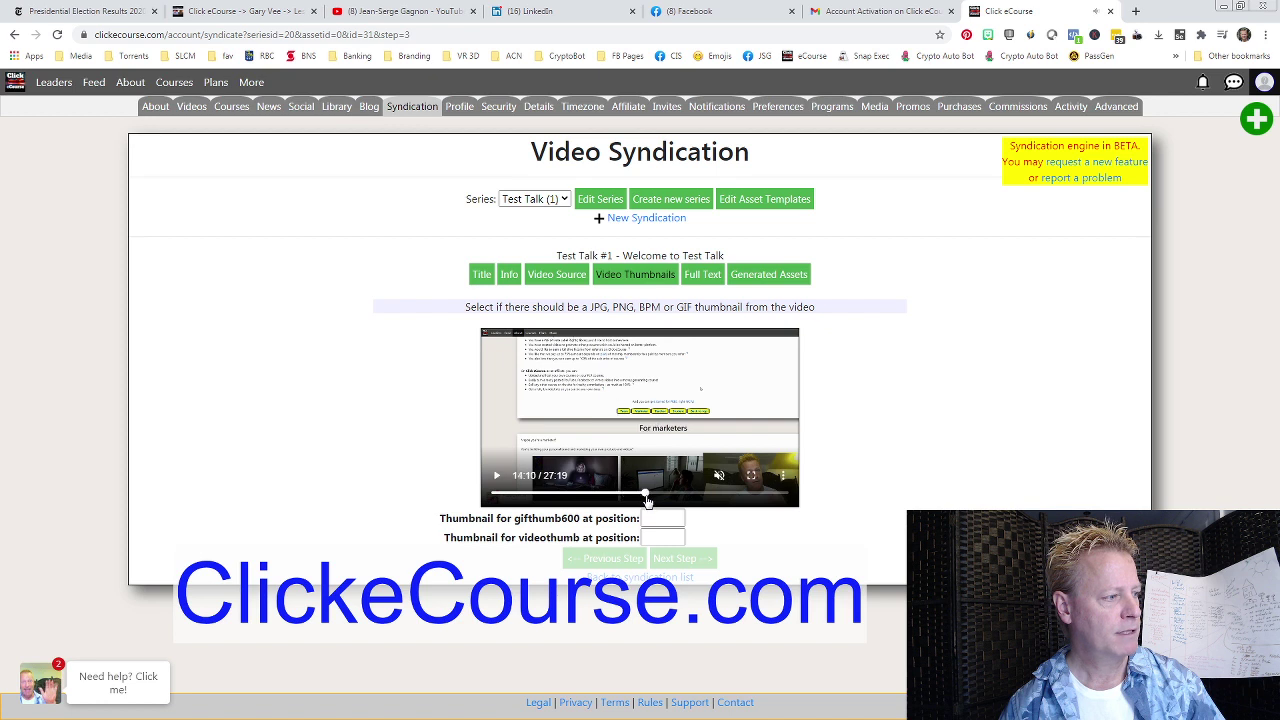
{"action": "left_click", "coordinate": [661, 448]}
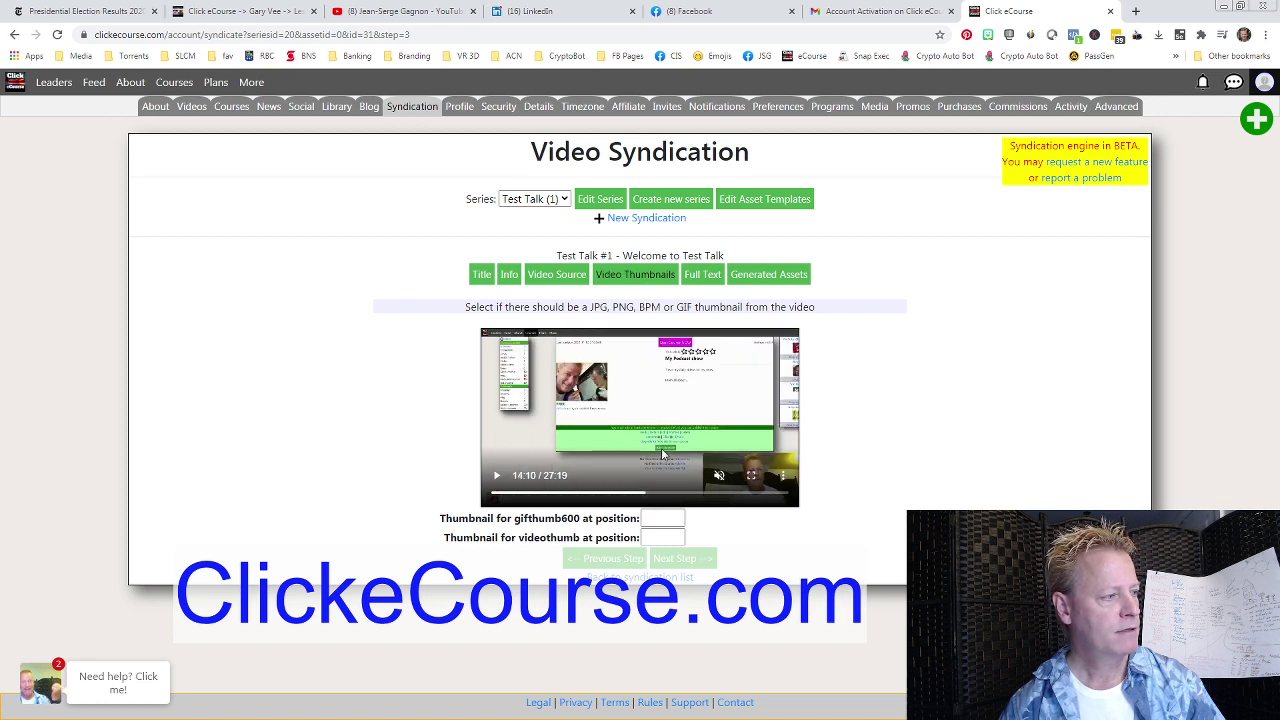
Set the gifthumb600 thumbnail position to 14:10 and continue to the episode's full text
{"action": "left_click", "coordinate": [664, 517]}
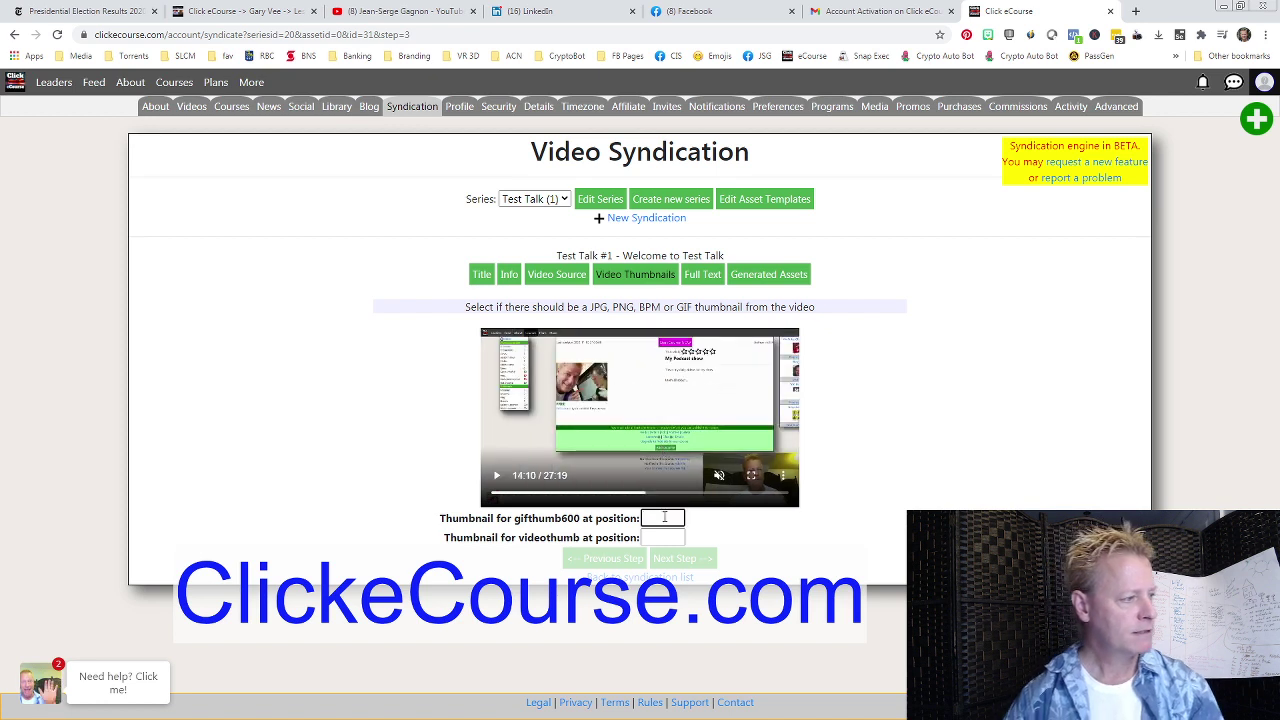
{"action": "type", "text": "14:10"}
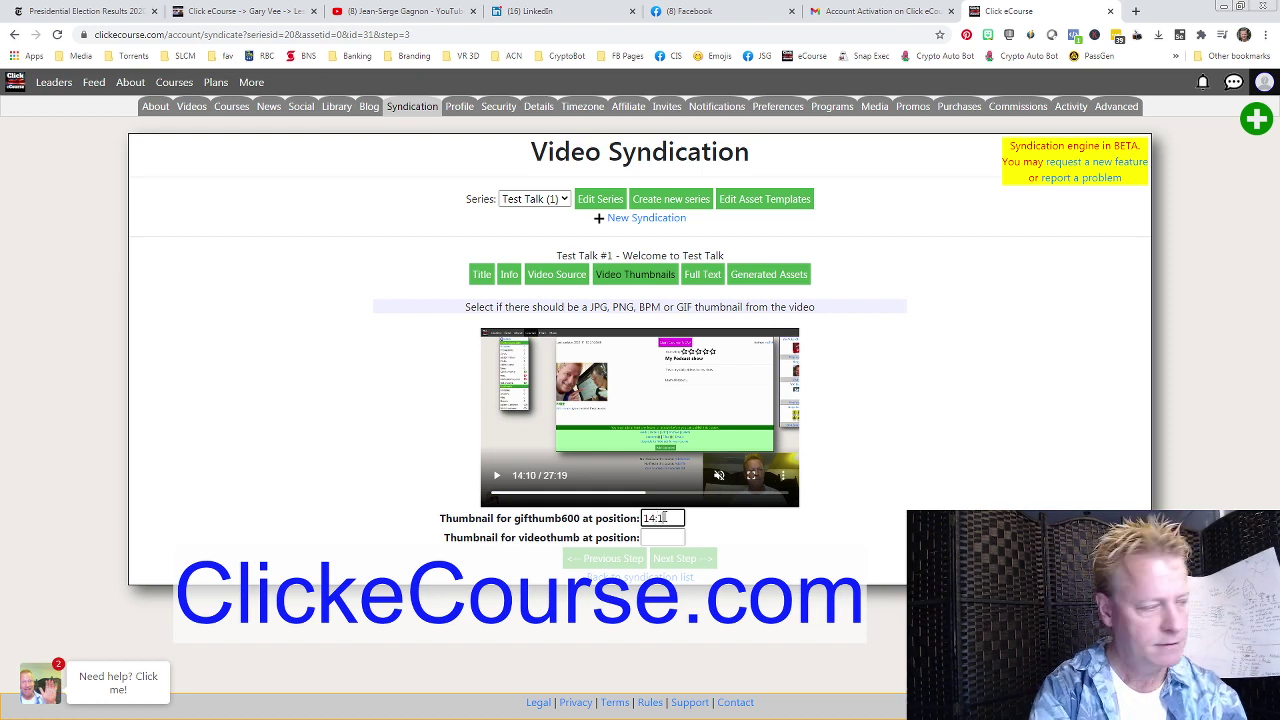
{"action": "key", "text": "Tab"}
{"action": "left_click", "coordinate": [746, 550]}
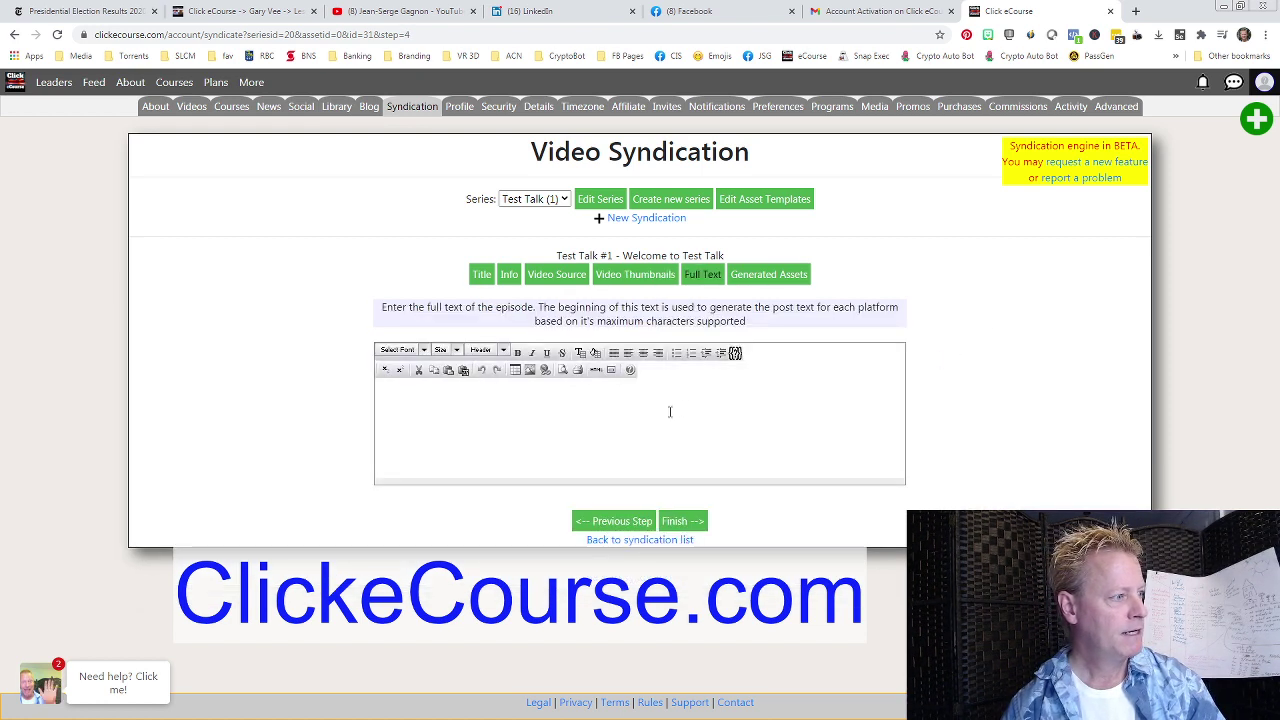
Write the episode's full text in four short paragraphs, from "Welcome to this series." to "let you learn how to test stuff."
{"action": "type", "text": "Welcome to this series."}
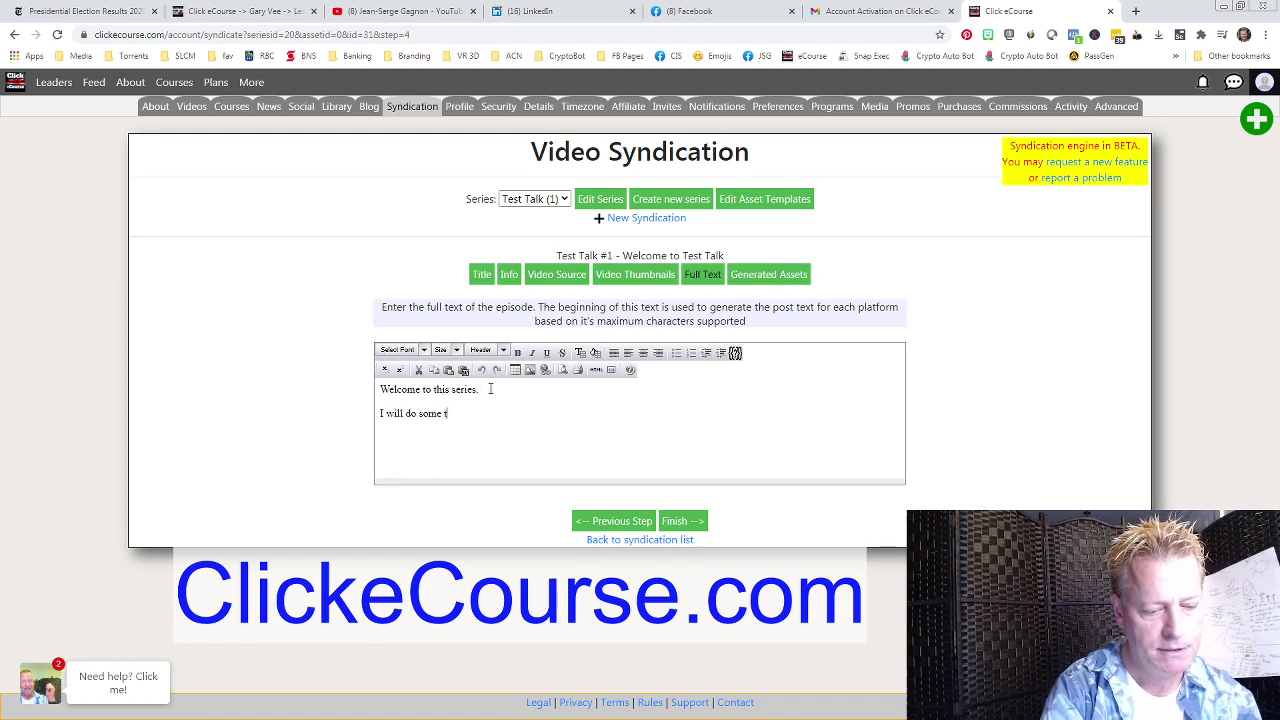
{"action": "type", "text": "lks "}
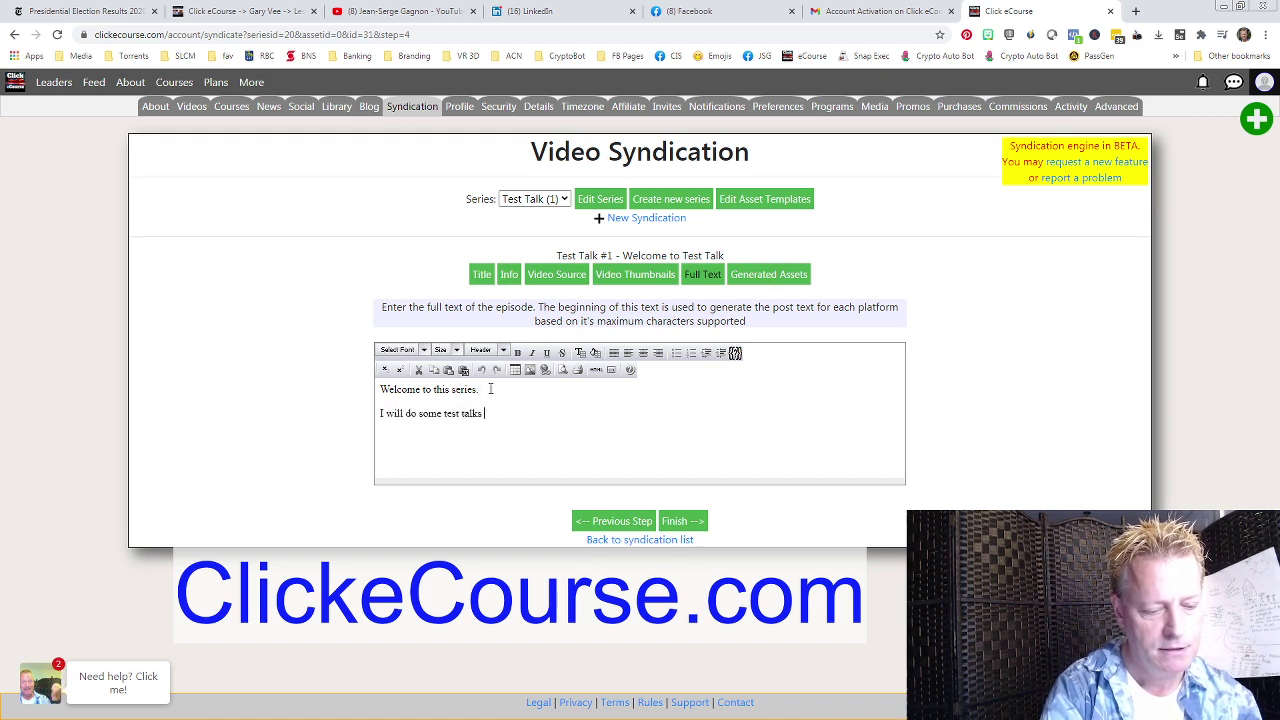
{"action": "type", "text": "to get better."}
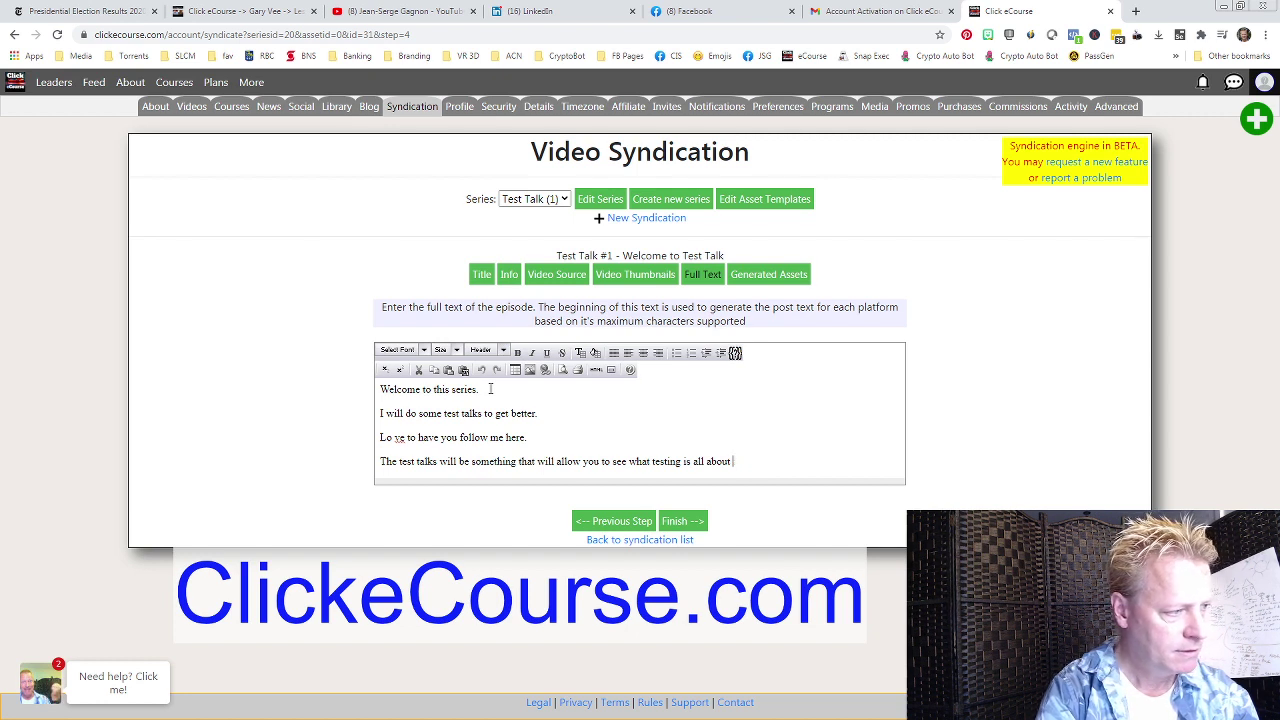
{"action": "type", "text": "t you"}
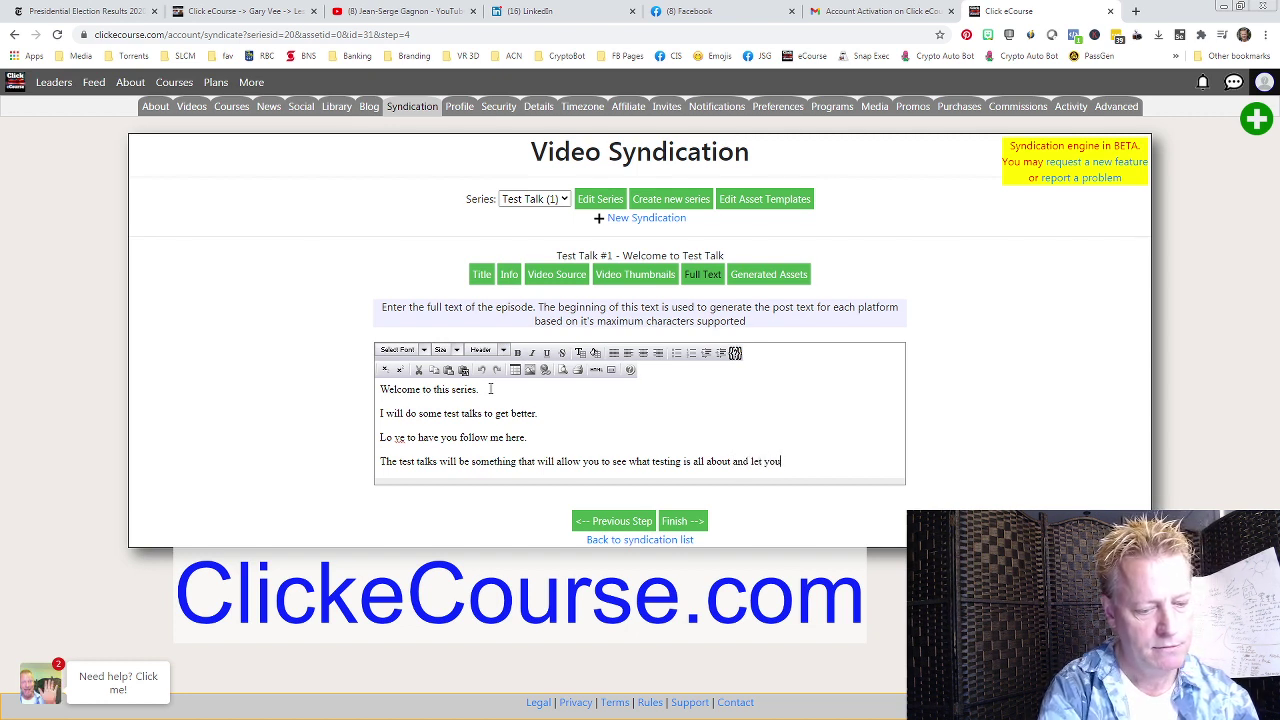
{"action": "type", "text": " learn how to test stuff."}
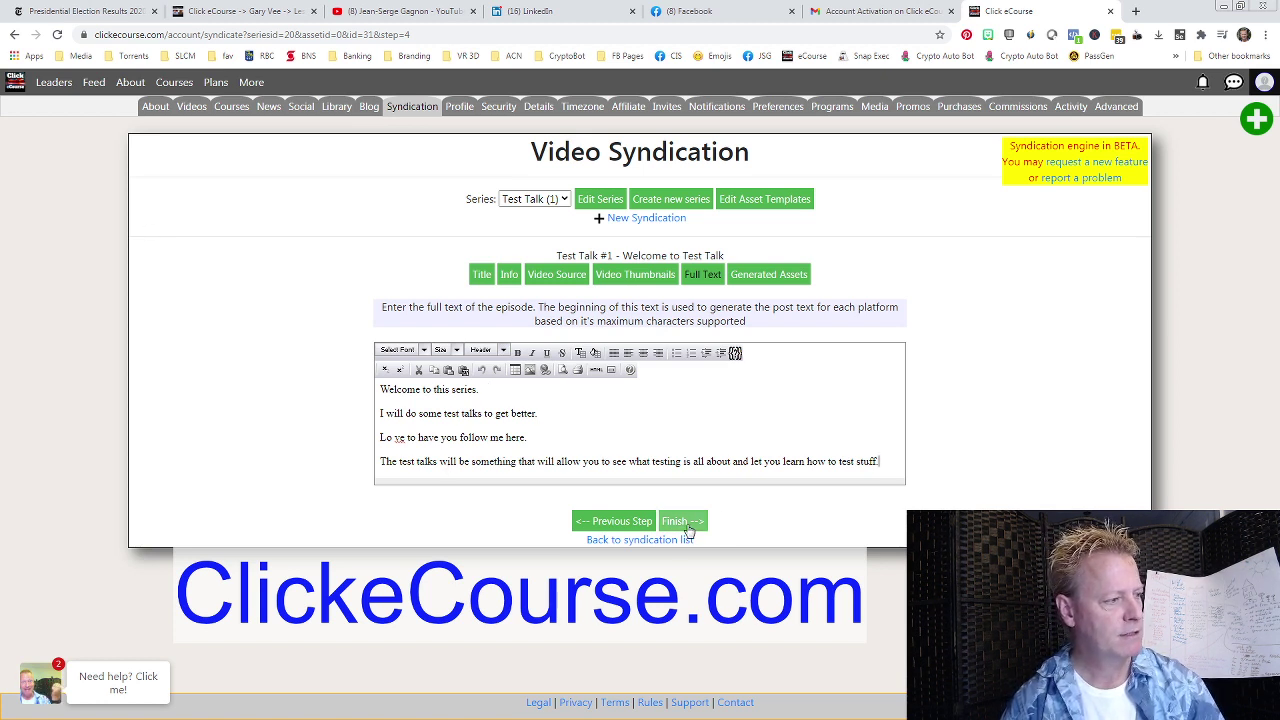
Lengthen the full text by pasting a copy of all its paragraphs at the end, and finish the episode
{"action": "left_click", "coordinate": [767, 461]}
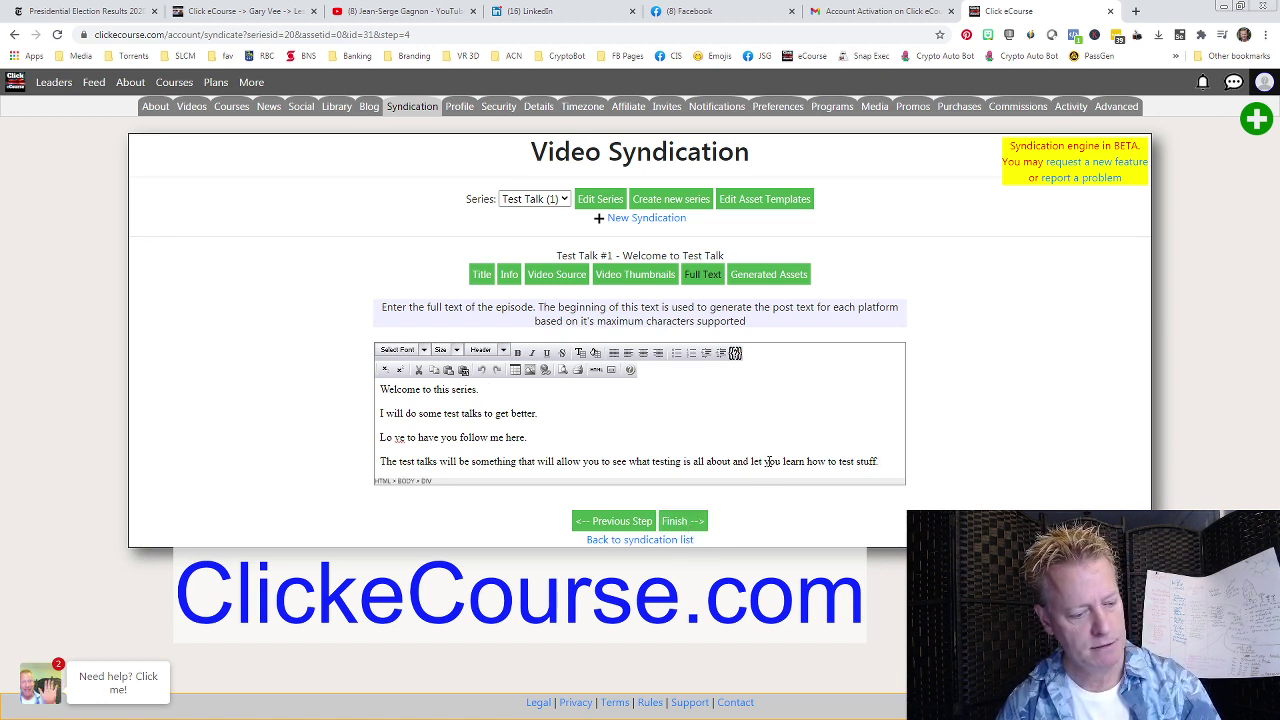
{"action": "key", "text": "ctrl+a"}
{"action": "key", "text": "ctrl+c"}
{"action": "left_click", "coordinate": [882, 461]}
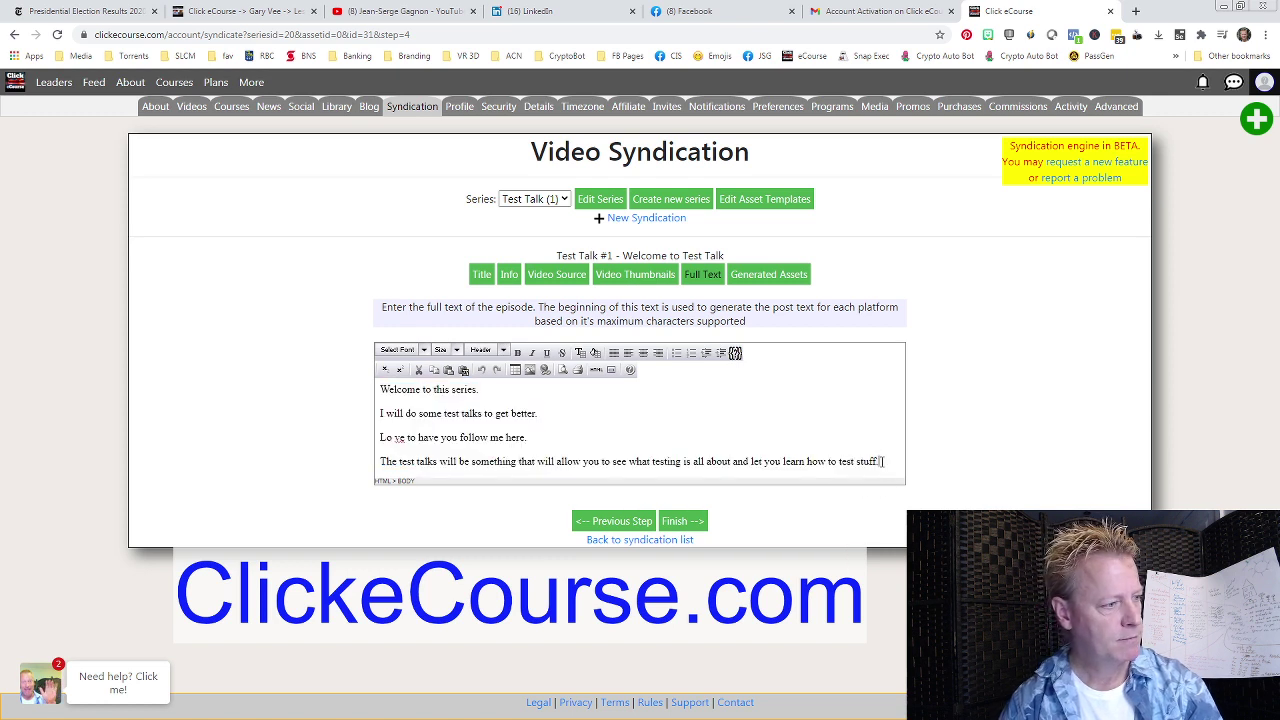
{"action": "key", "text": "ctrl+v"}
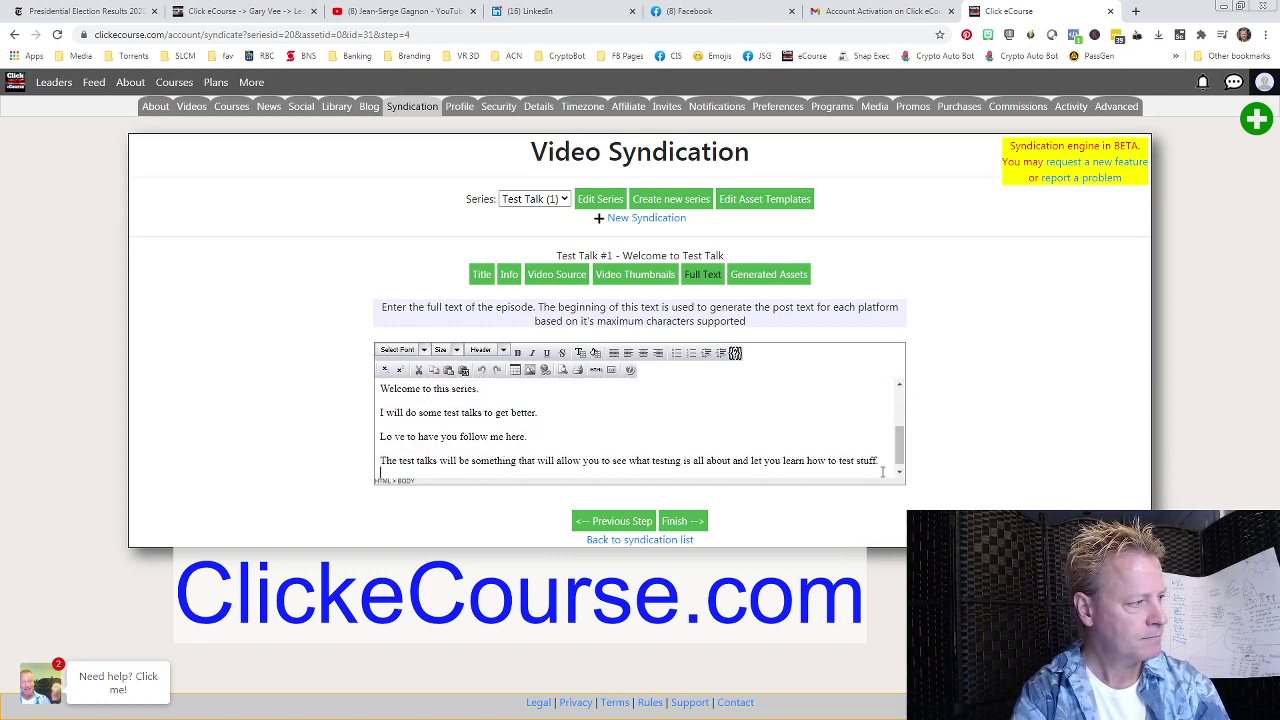
{"action": "scroll", "coordinate": [780, 463], "scroll_direction": "up", "scroll_amount": 5}
{"action": "left_click", "coordinate": [683, 522]}
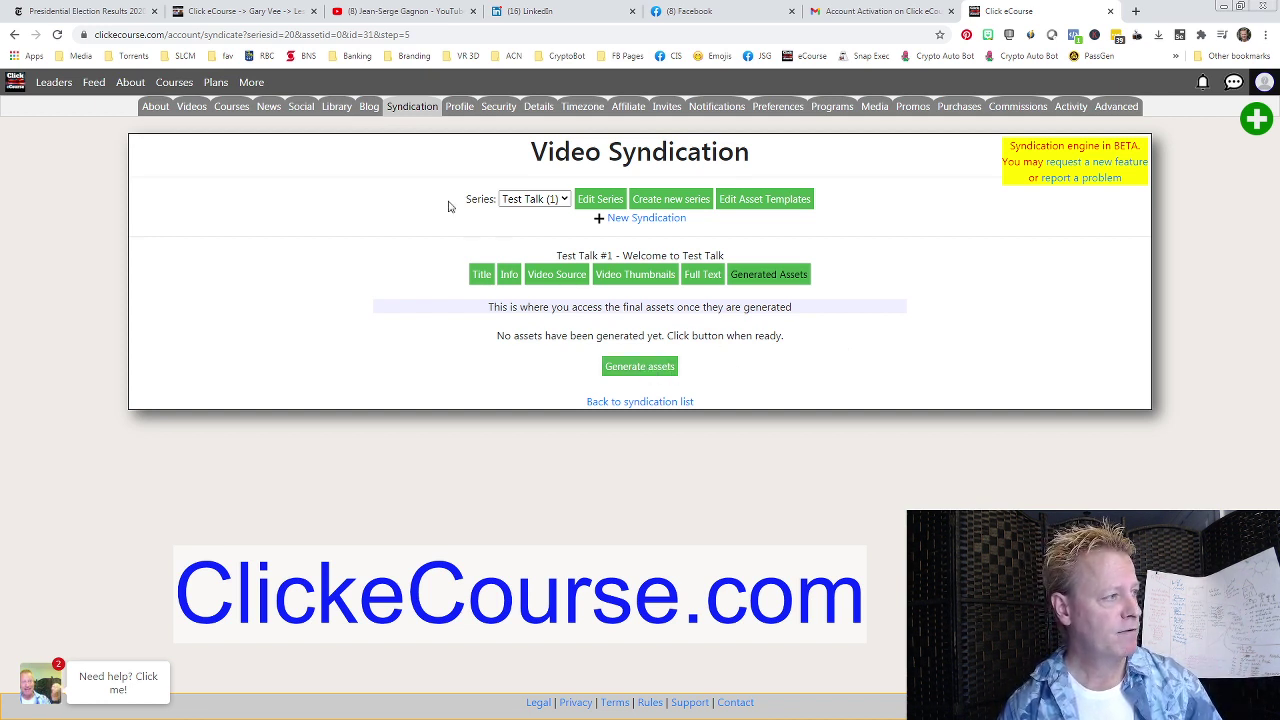
Open the site's Syndication page in a separate browser tab and examine its overview of the process
{"action": "mouse_move", "coordinate": [250, 84]}
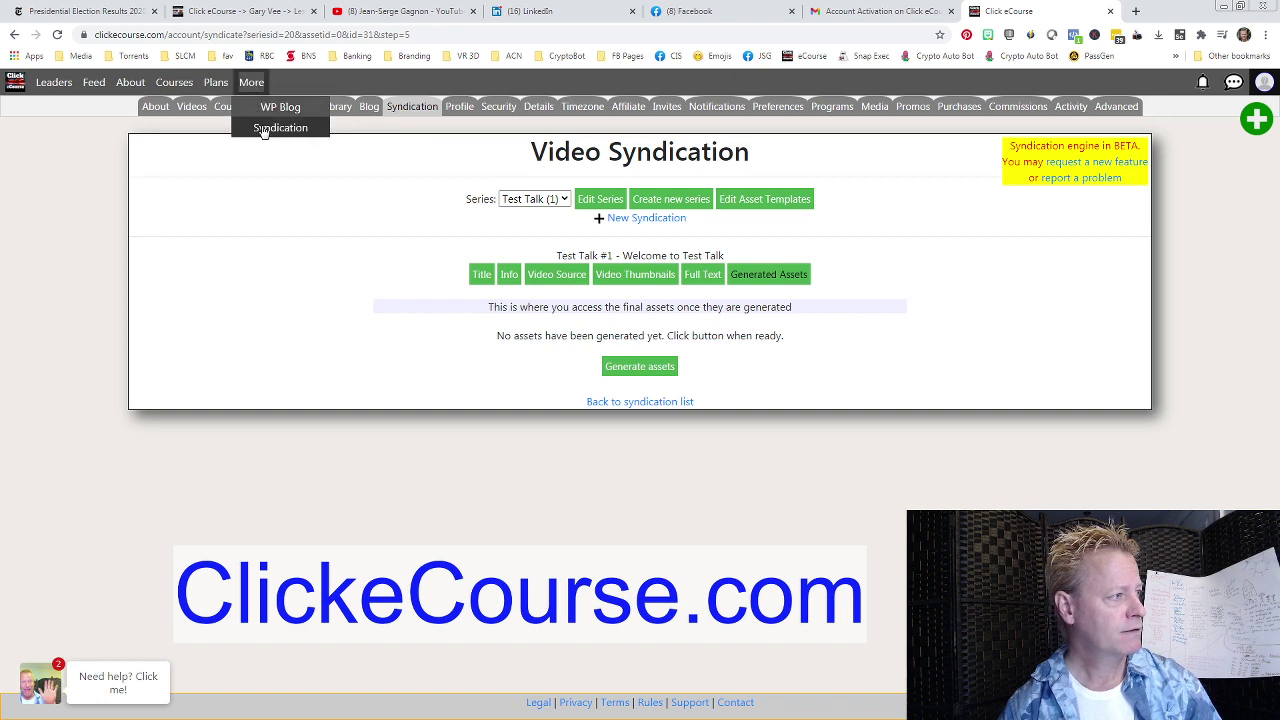
{"action": "right_click", "coordinate": [295, 137]}
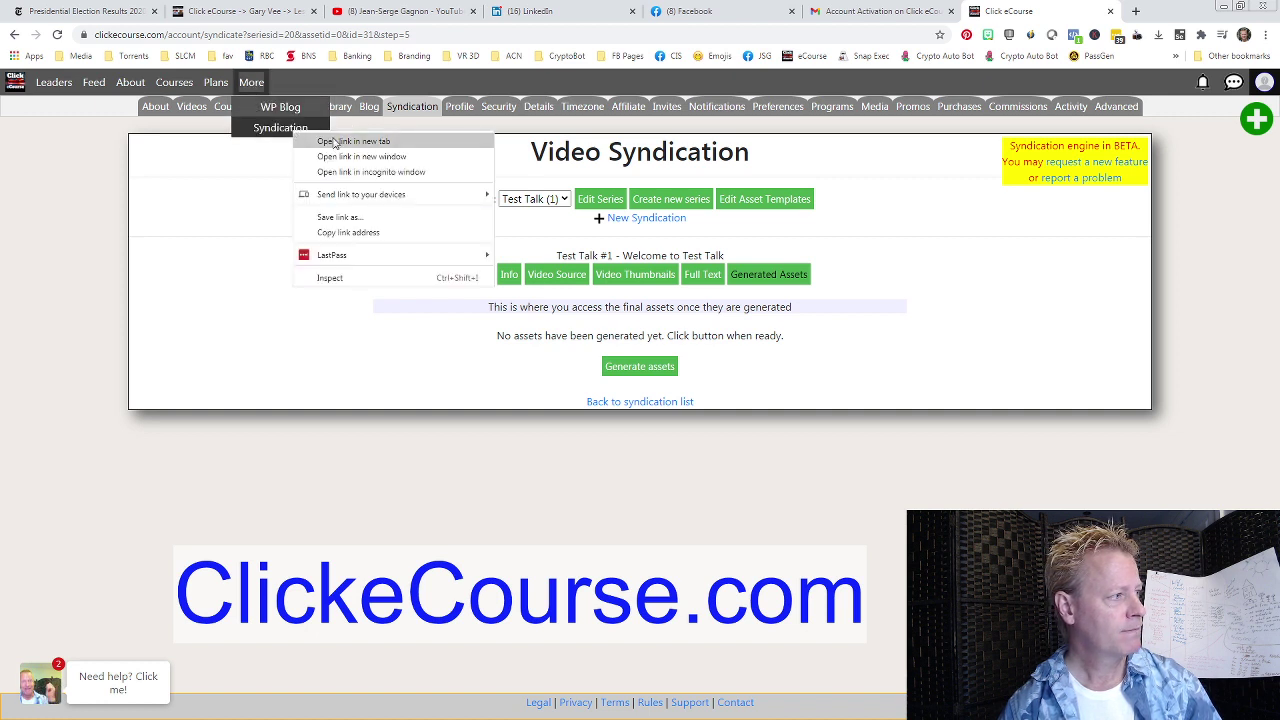
{"action": "left_click", "coordinate": [335, 140]}
{"action": "left_click", "coordinate": [1080, 11]}
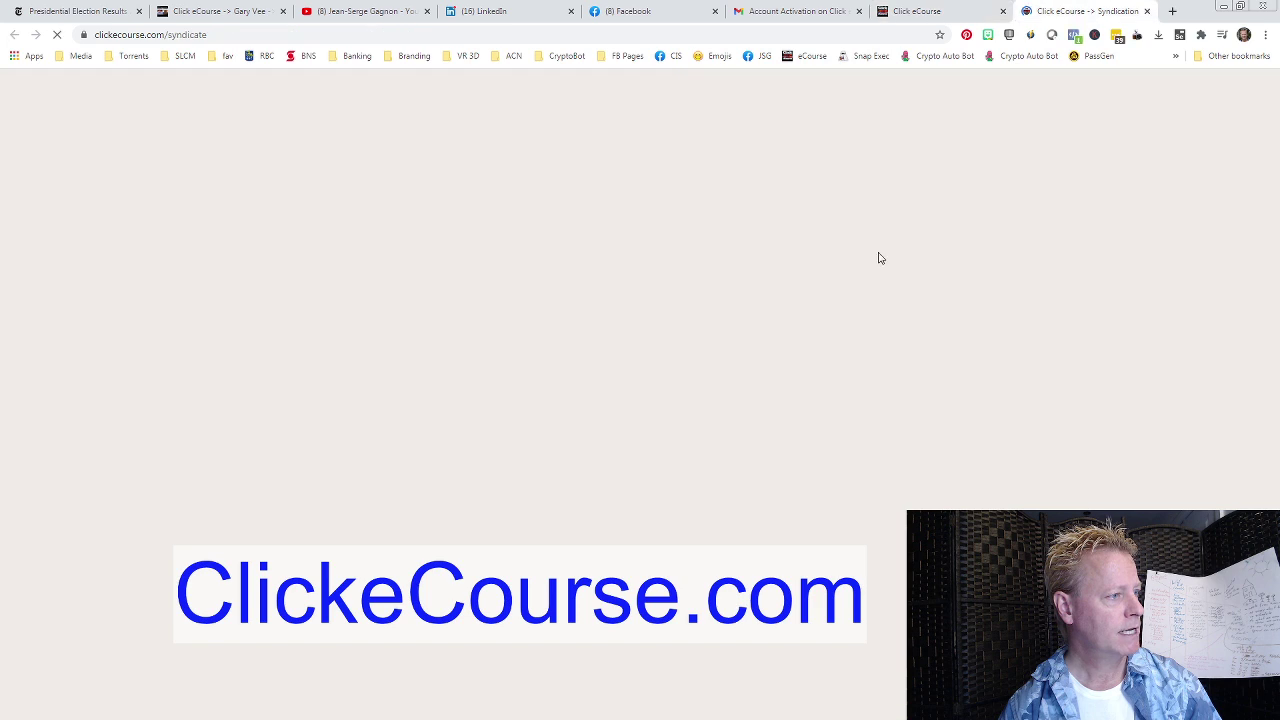
{"action": "scroll", "coordinate": [750, 420], "scroll_direction": "down", "scroll_amount": 12}
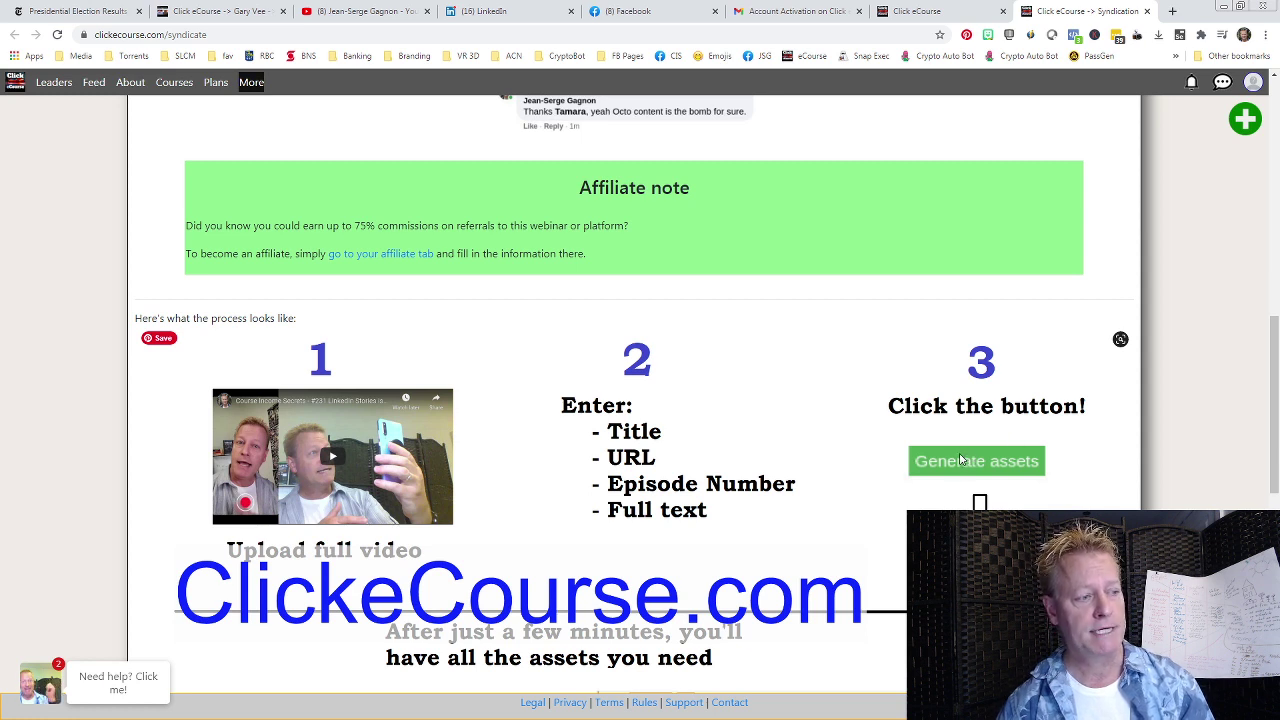
Return to the Test Talk episode, generate its assets, and view the gifthumb600 image before closing it
{"action": "left_click", "coordinate": [944, 14]}
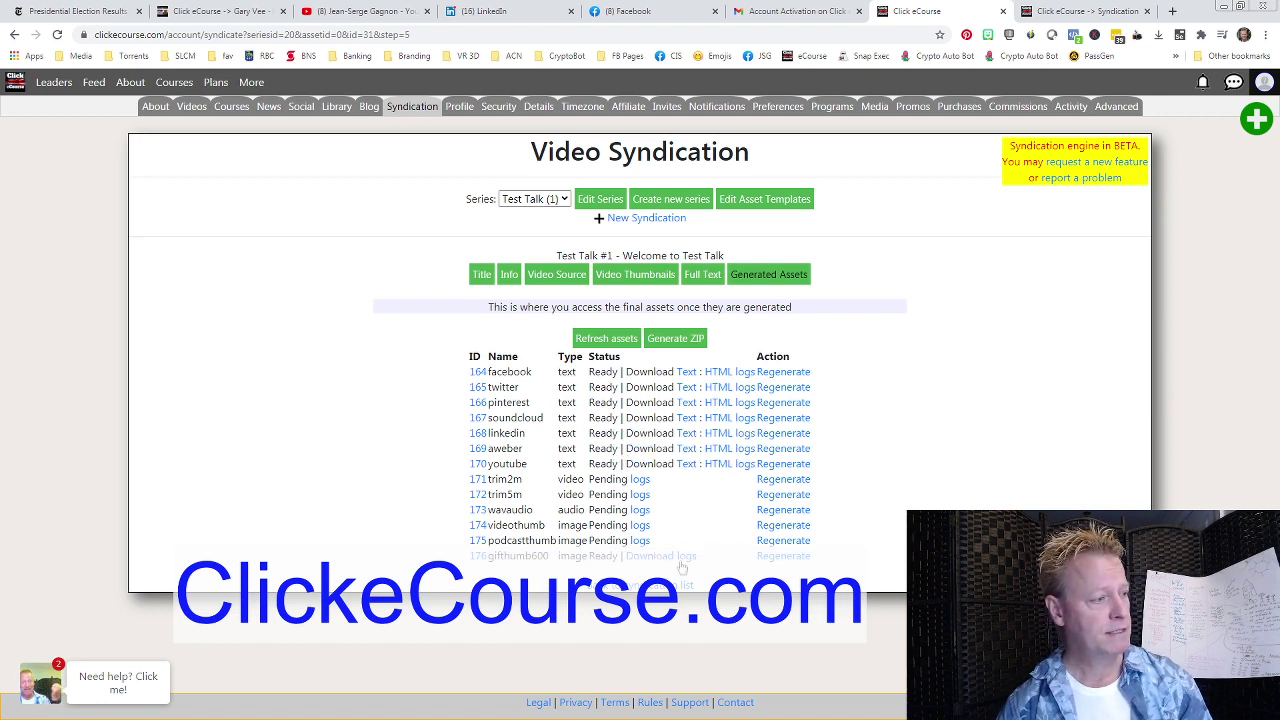
{"action": "left_click", "coordinate": [646, 558]}
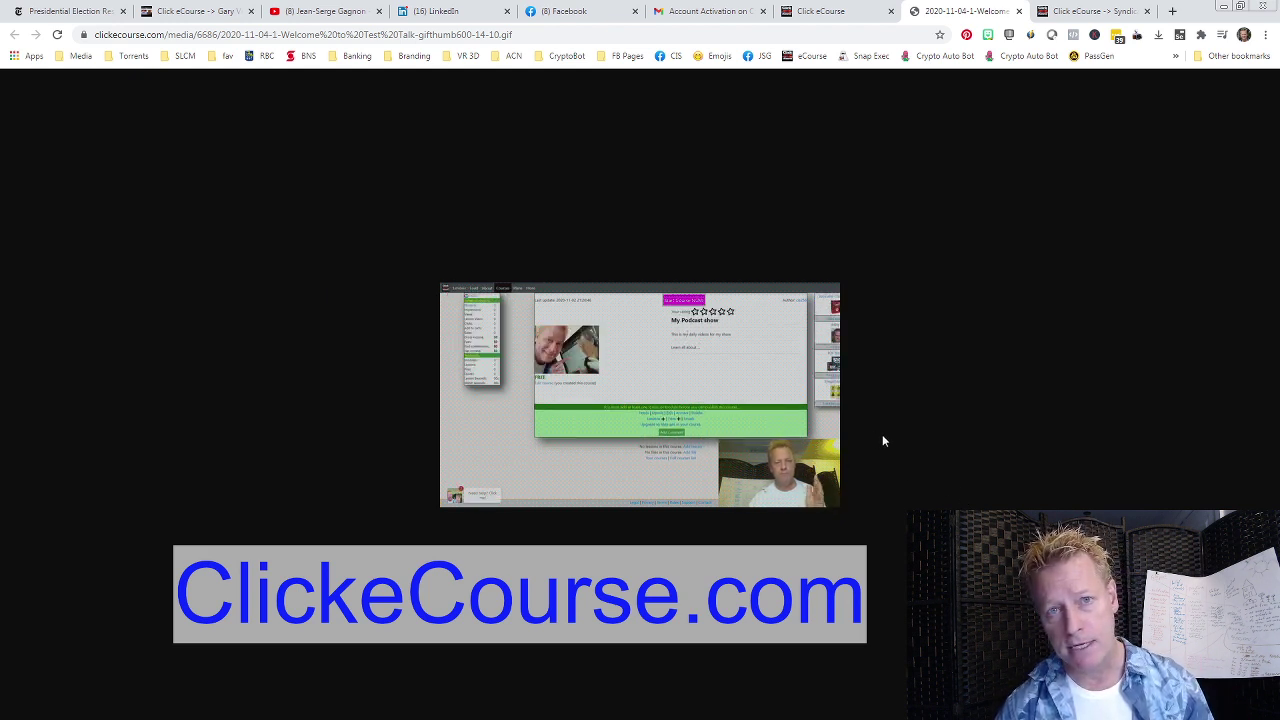
{"action": "left_click", "coordinate": [1019, 11]}
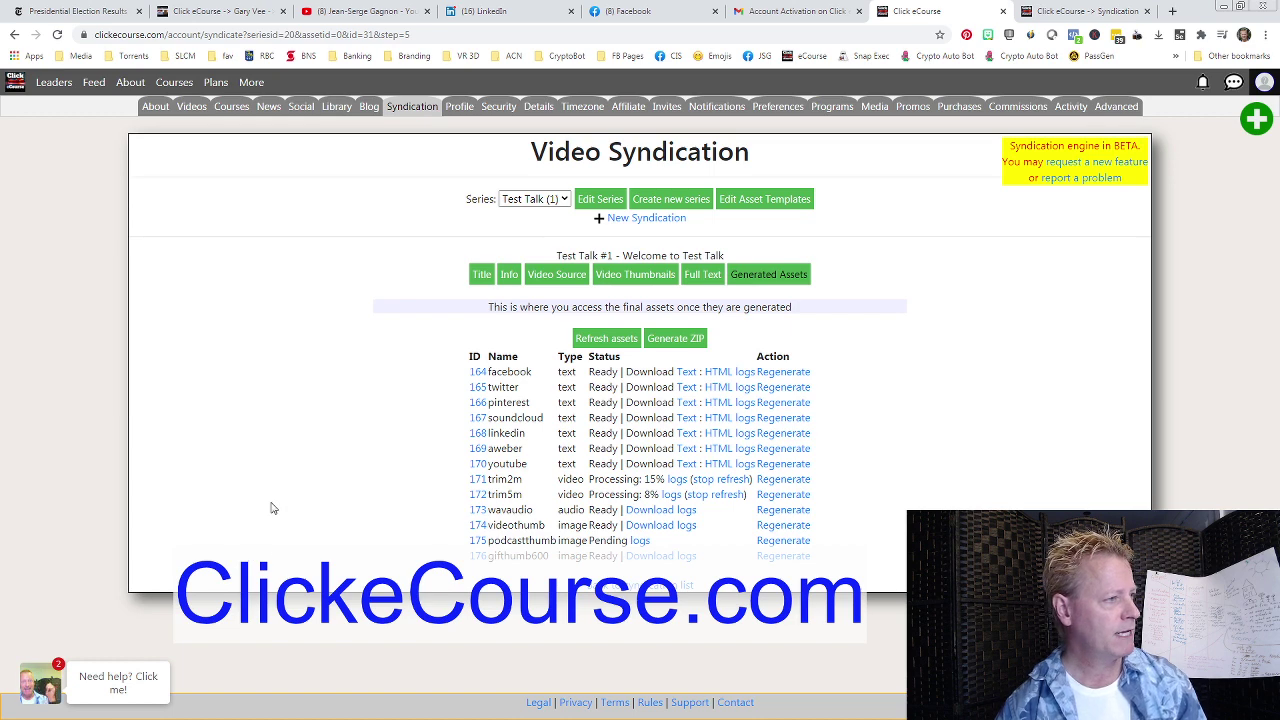
Locate the downloaded ZIP of episode 252 in its folder, open the archive and widen its name column to read the full file names
{"action": "left_click", "coordinate": [1268, 36]}
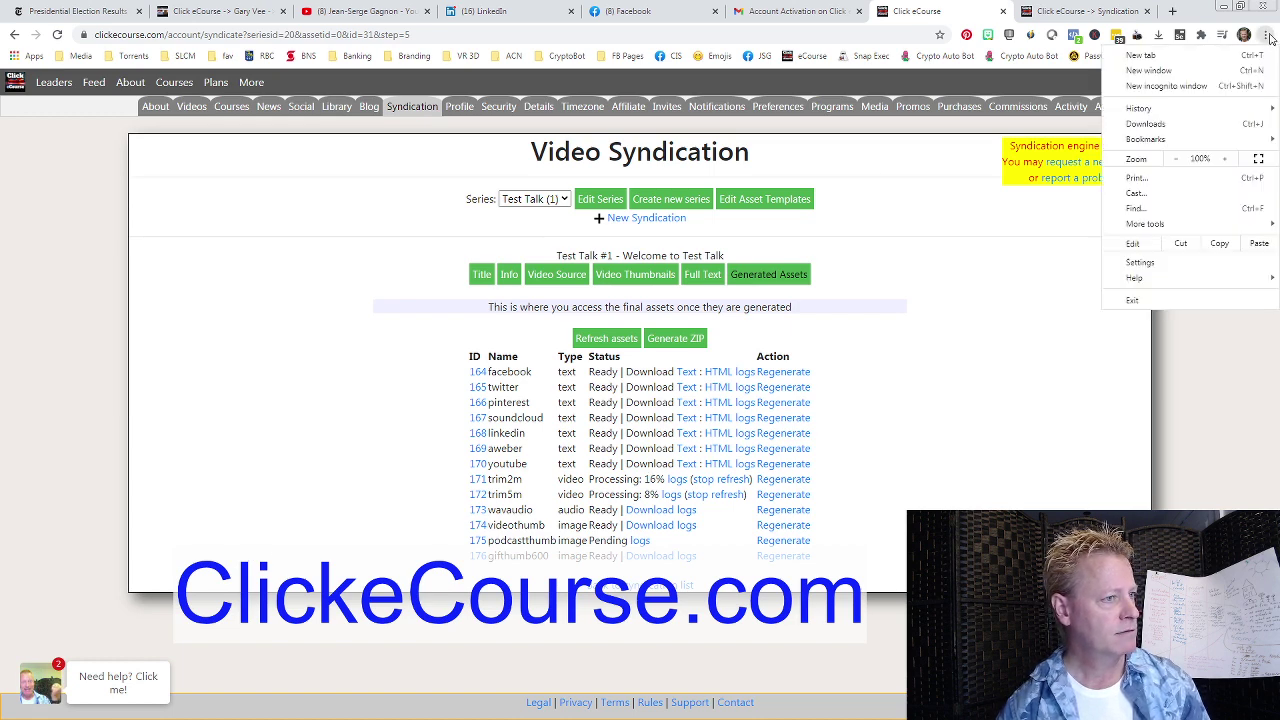
{"action": "left_click", "coordinate": [1147, 124]}
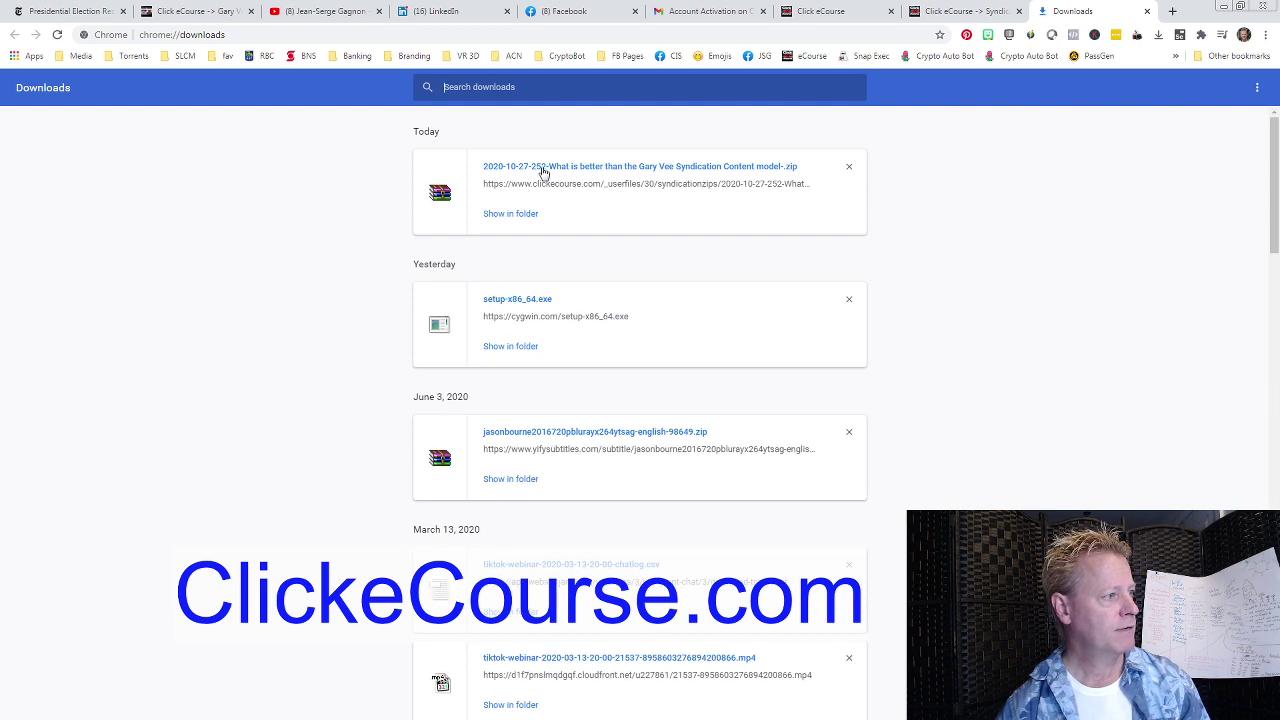
{"action": "left_click", "coordinate": [518, 216]}
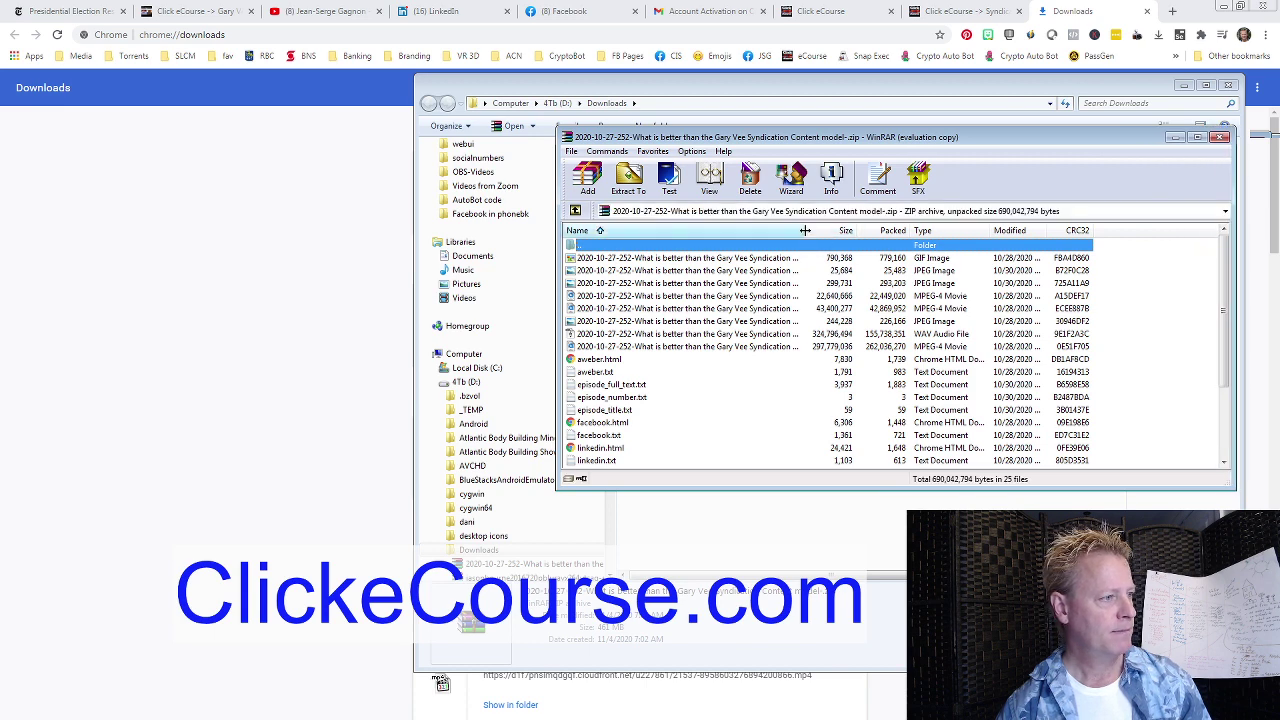
{"action": "left_click_drag", "start_coordinate": [801, 230], "coordinate": [979, 230]}
Examine the archive's media files: the GIF and JPEG thumbnails, the trim2m and trim5m videos, the WAV audio and the full MP4
{"action": "left_click", "coordinate": [866, 260]}
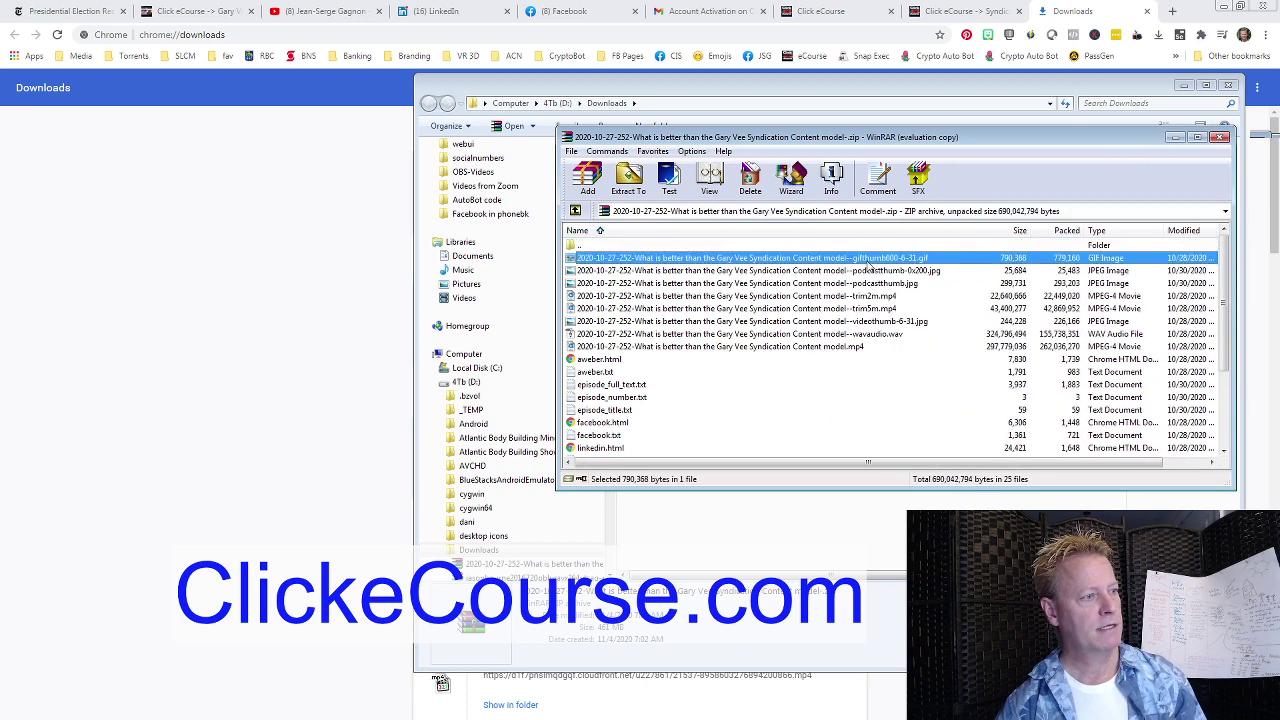
{"action": "left_click", "coordinate": [878, 272]}
{"action": "left_click", "coordinate": [885, 285]}
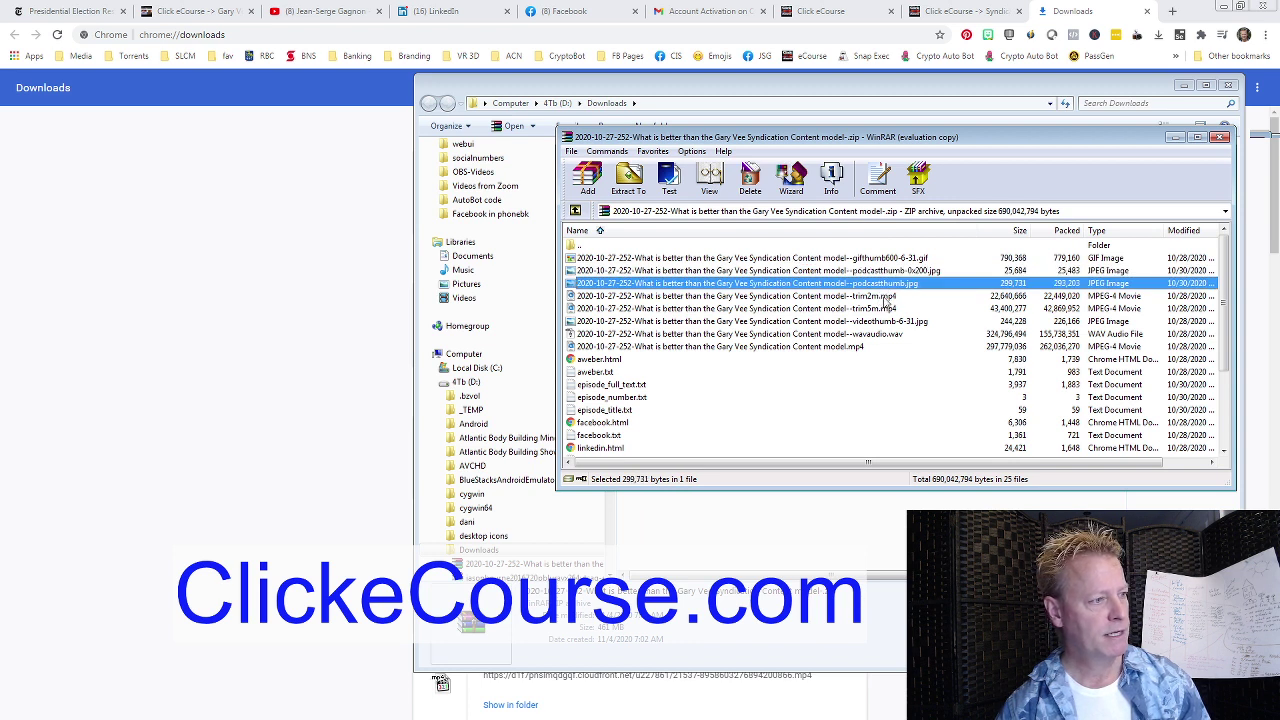
{"action": "left_click", "coordinate": [883, 298]}
{"action": "left_click", "coordinate": [892, 309]}
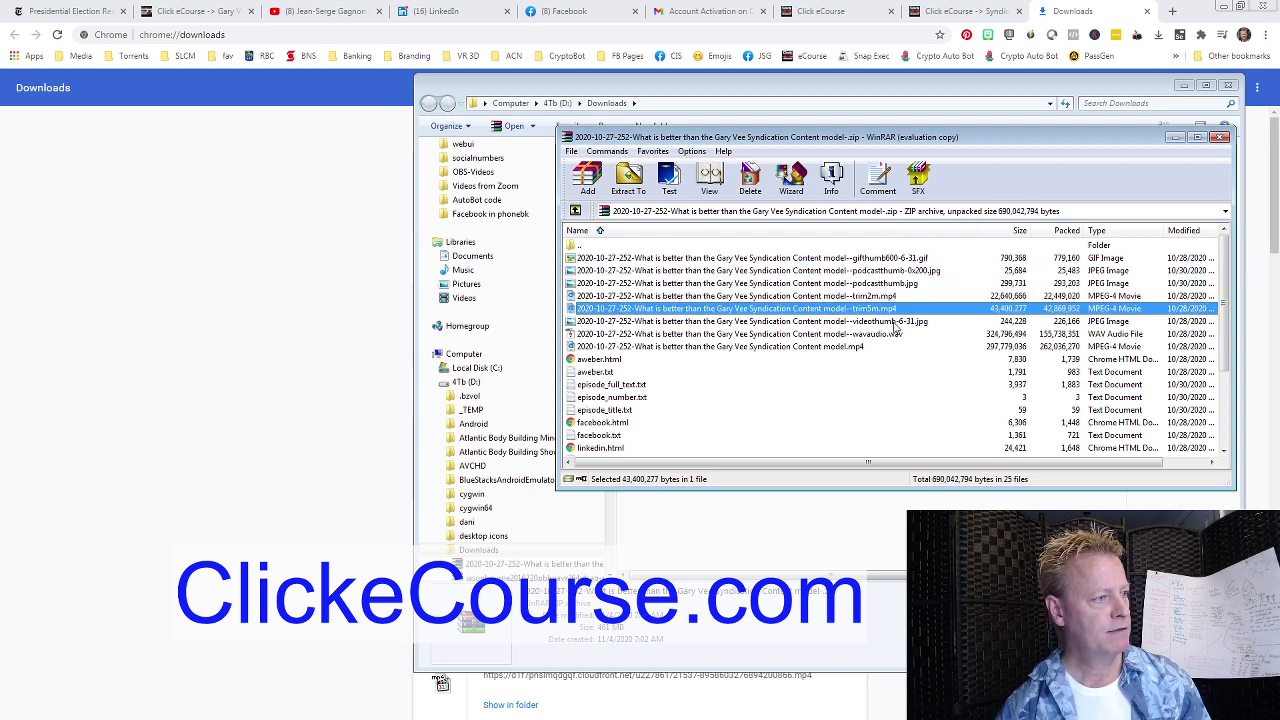
{"action": "left_click", "coordinate": [896, 323]}
{"action": "left_click", "coordinate": [890, 335]}
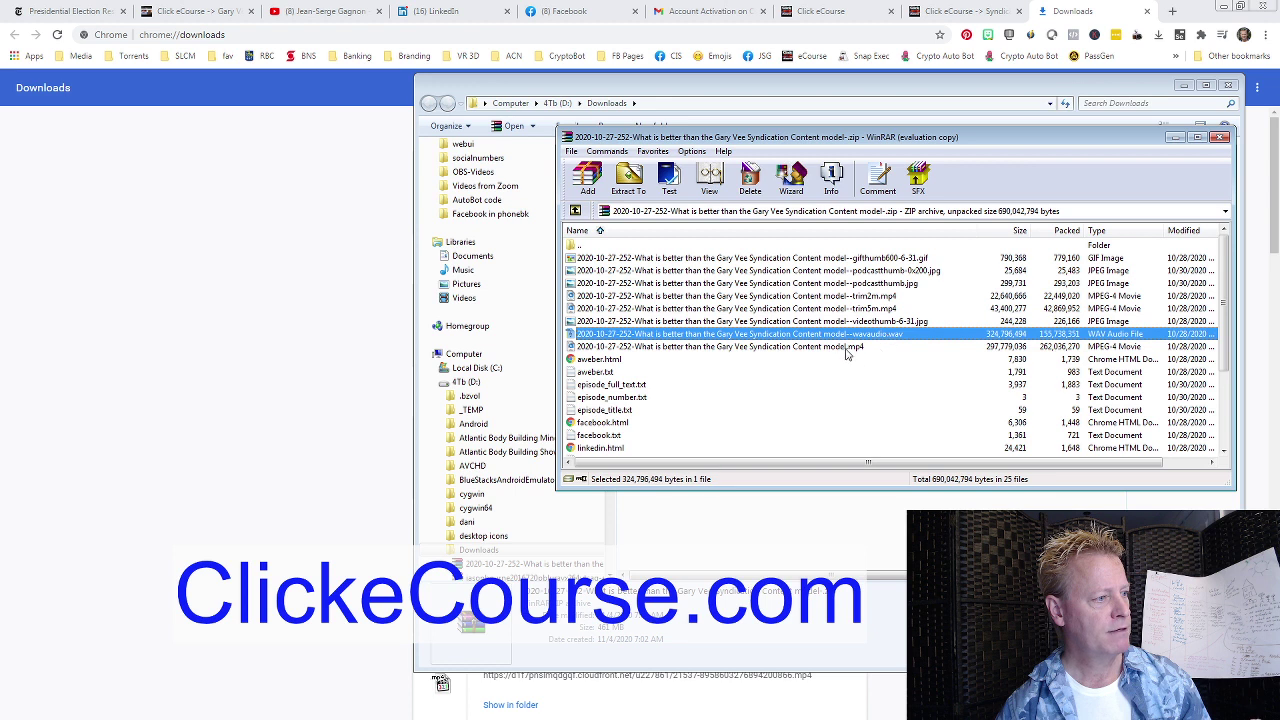
{"action": "left_click", "coordinate": [846, 348]}
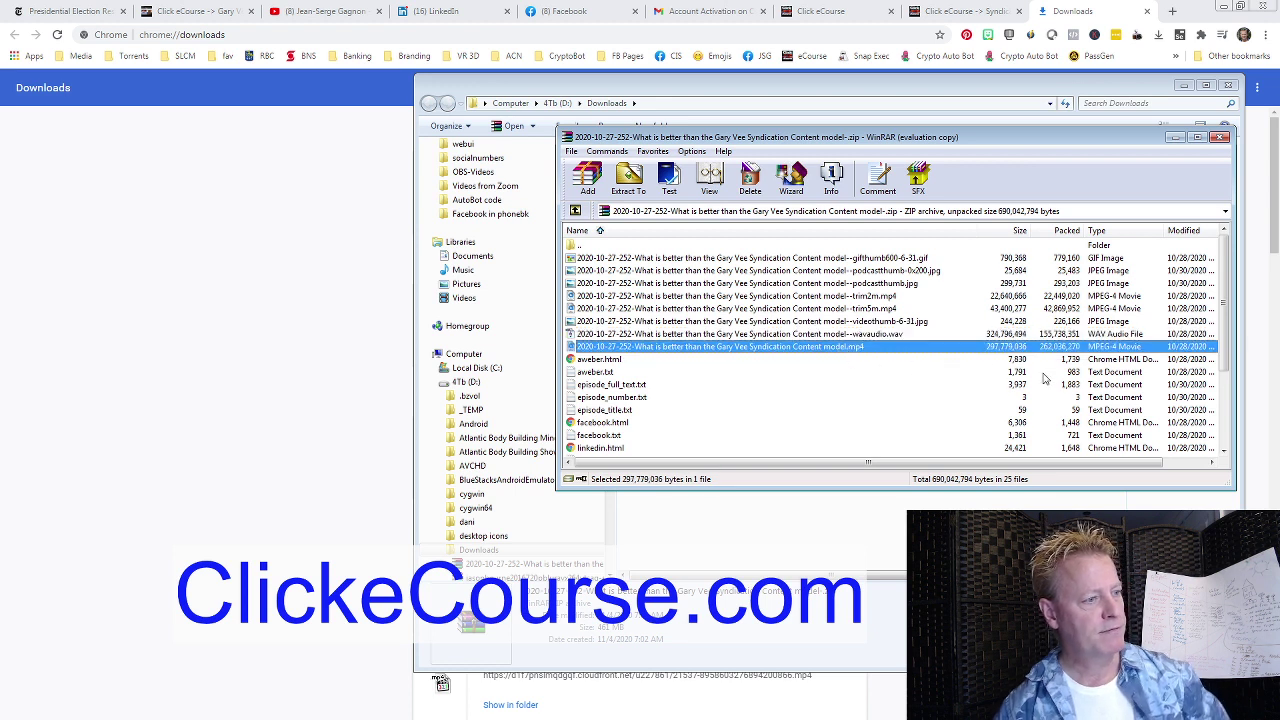
Examine the archive's text and HTML files for Facebook, LinkedIn, Pinterest, SoundCloud, Twitter and YouTube, plus the episode's full text
{"action": "scroll", "coordinate": [757, 387], "scroll_direction": "down", "scroll_amount": 2}
{"action": "left_click", "coordinate": [617, 350]}
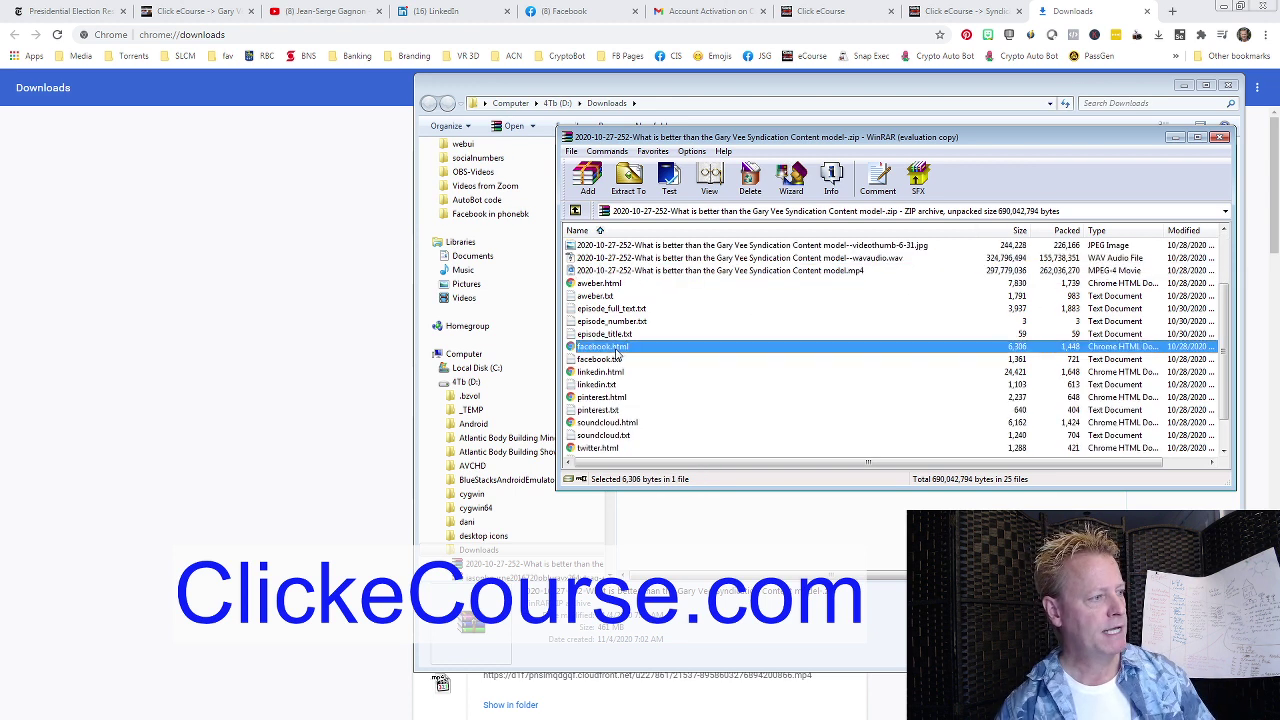
{"action": "left_click", "coordinate": [621, 374]}
{"action": "left_click", "coordinate": [618, 398]}
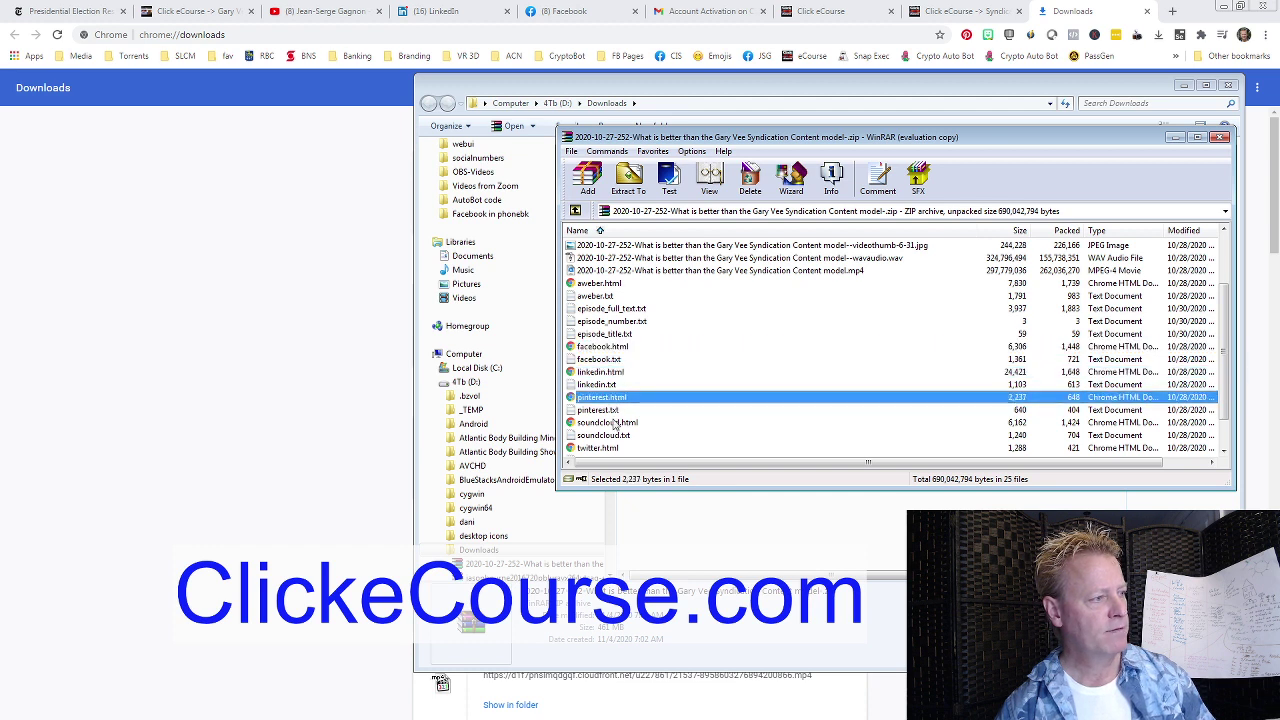
{"action": "left_click", "coordinate": [617, 424]}
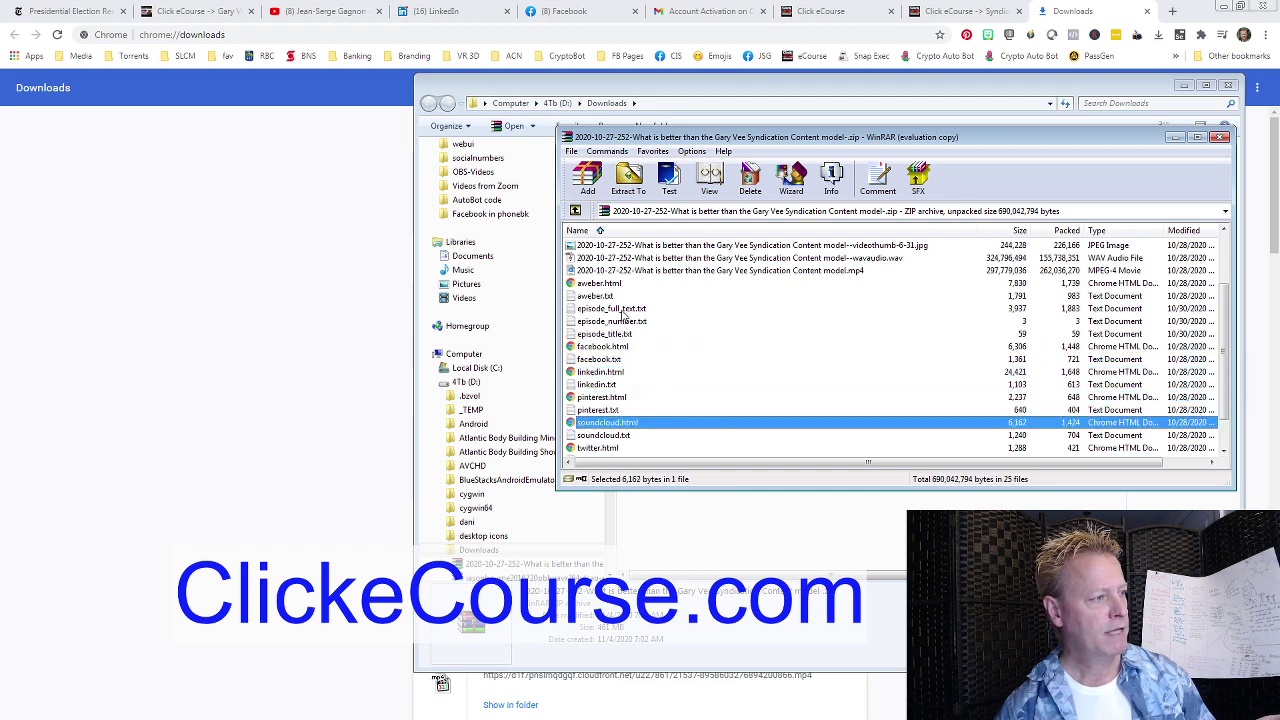
{"action": "left_click", "coordinate": [624, 311]}
{"action": "scroll", "coordinate": [707, 346], "scroll_direction": "down", "scroll_amount": 1}
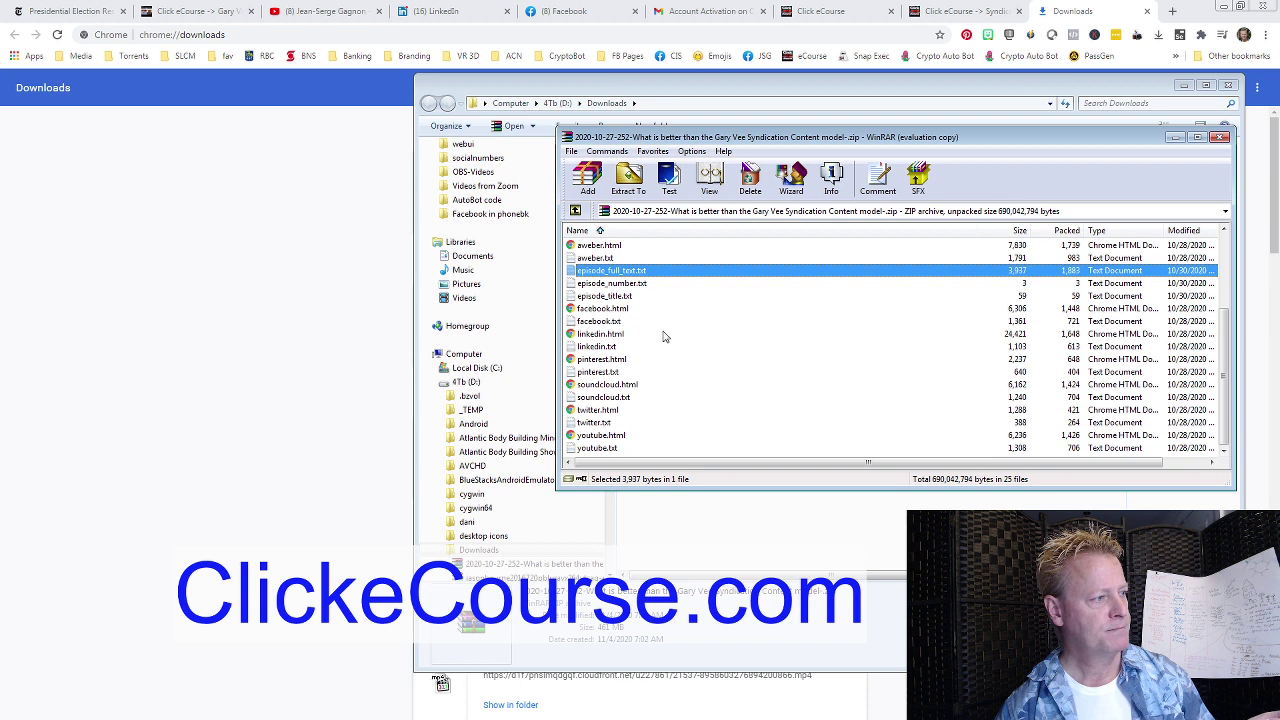
{"action": "left_click", "coordinate": [599, 437]}
{"action": "left_click", "coordinate": [600, 423]}
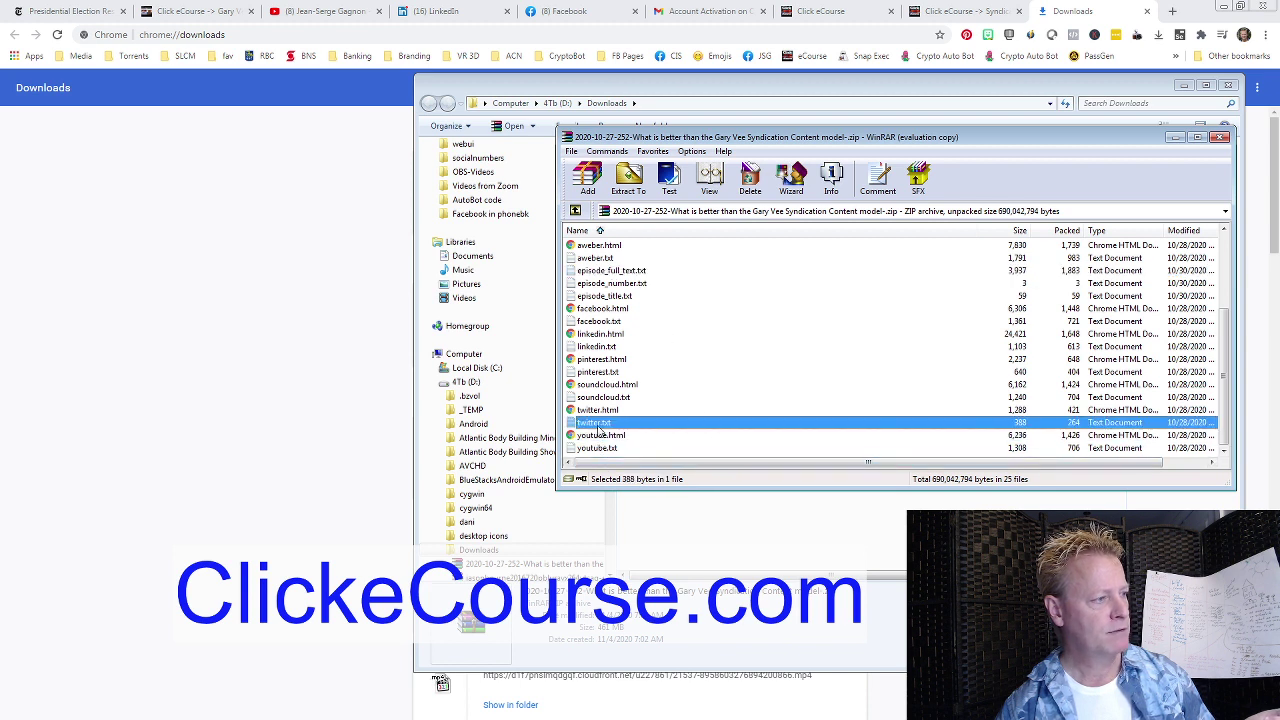
{"action": "left_click", "coordinate": [602, 398]}
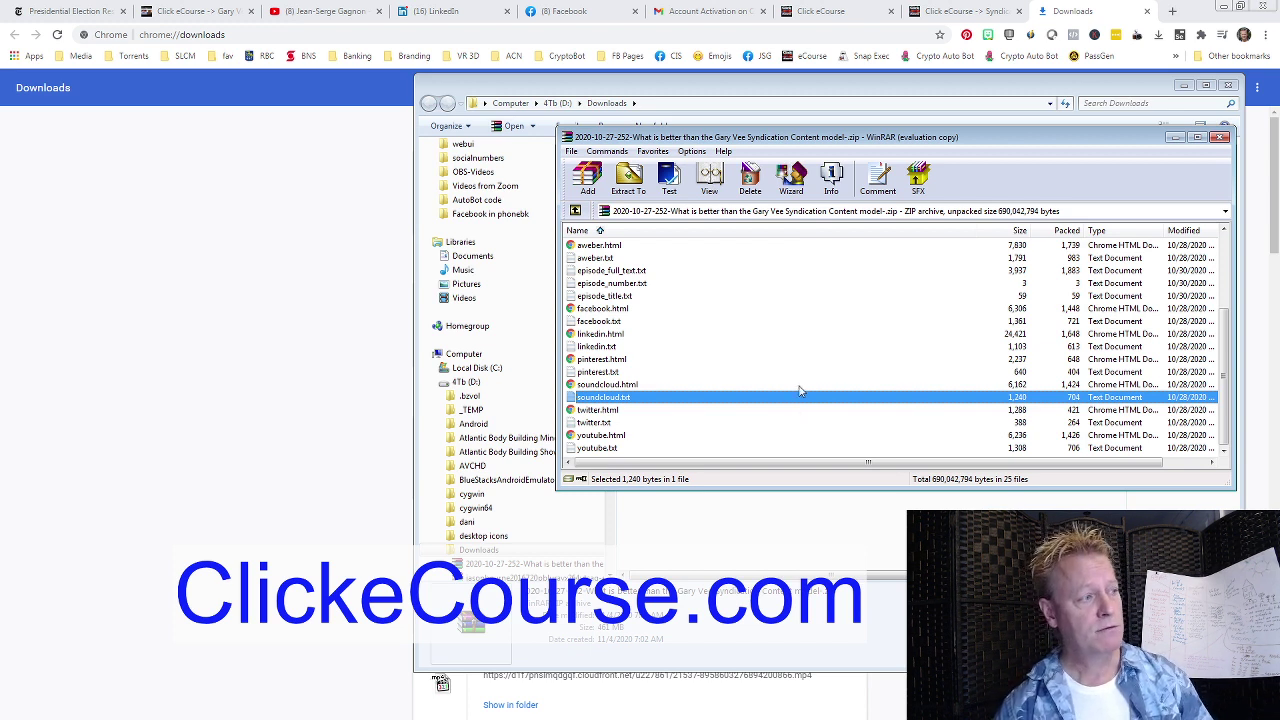
Go back to the Test Talk episode's generated assets and view the videothumb and podcastthumb images
{"action": "left_click", "coordinate": [950, 14]}
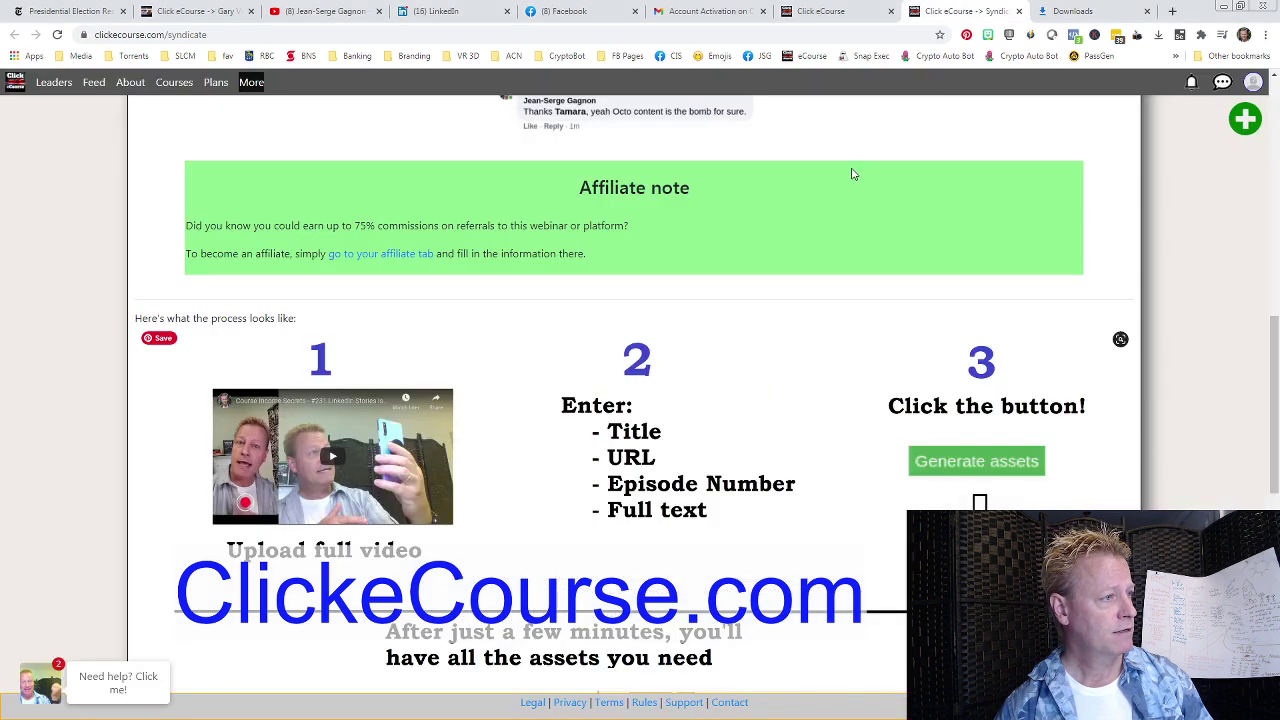
{"action": "left_click", "coordinate": [825, 11]}
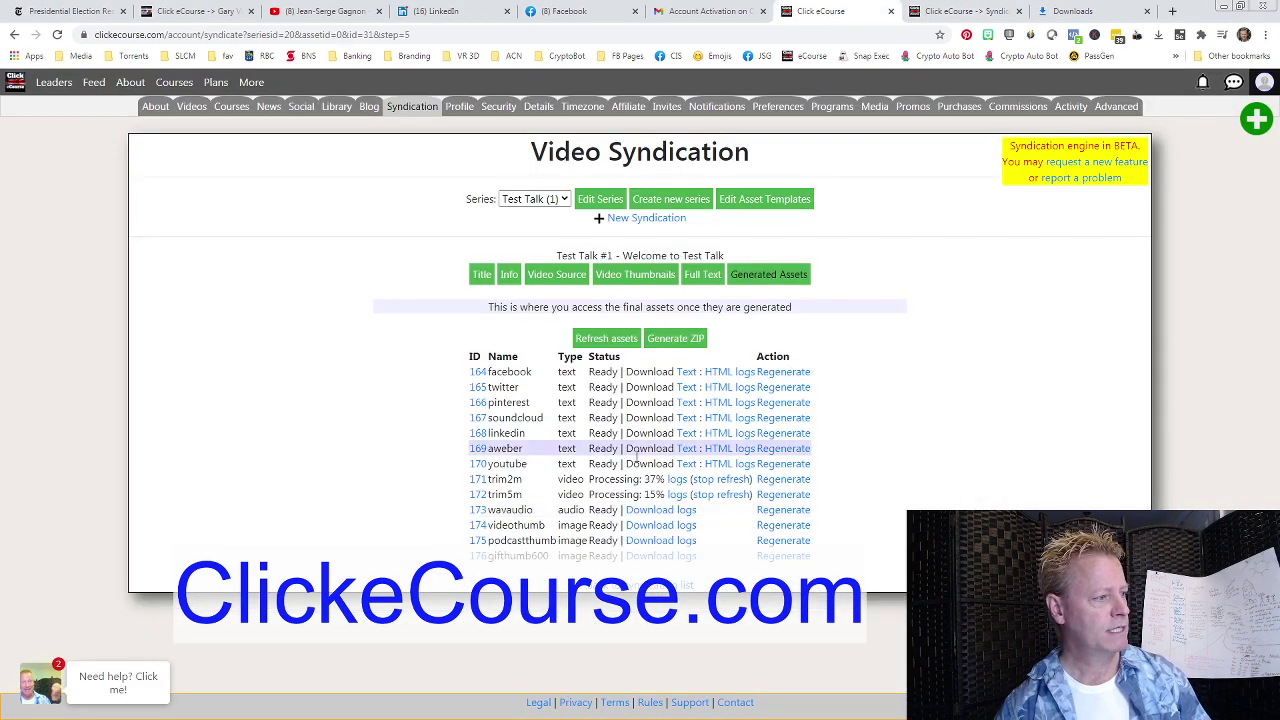
{"action": "left_click", "coordinate": [657, 527]}
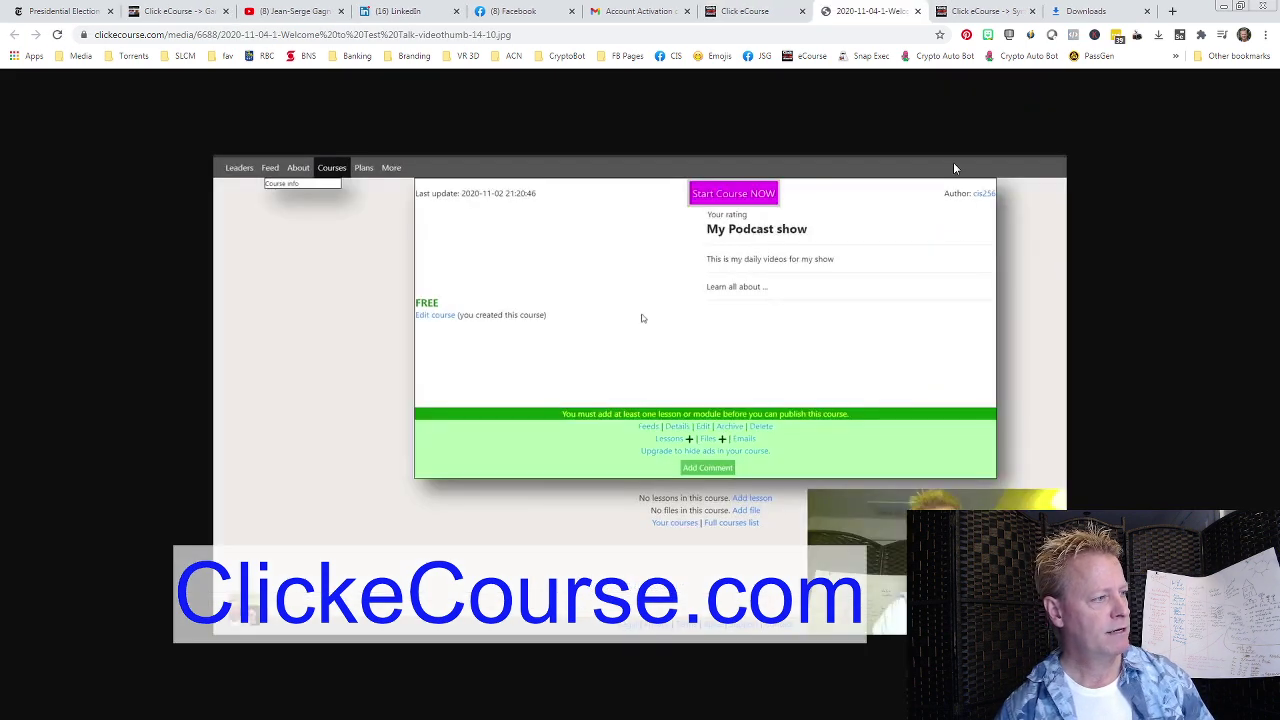
{"action": "left_click", "coordinate": [917, 11]}
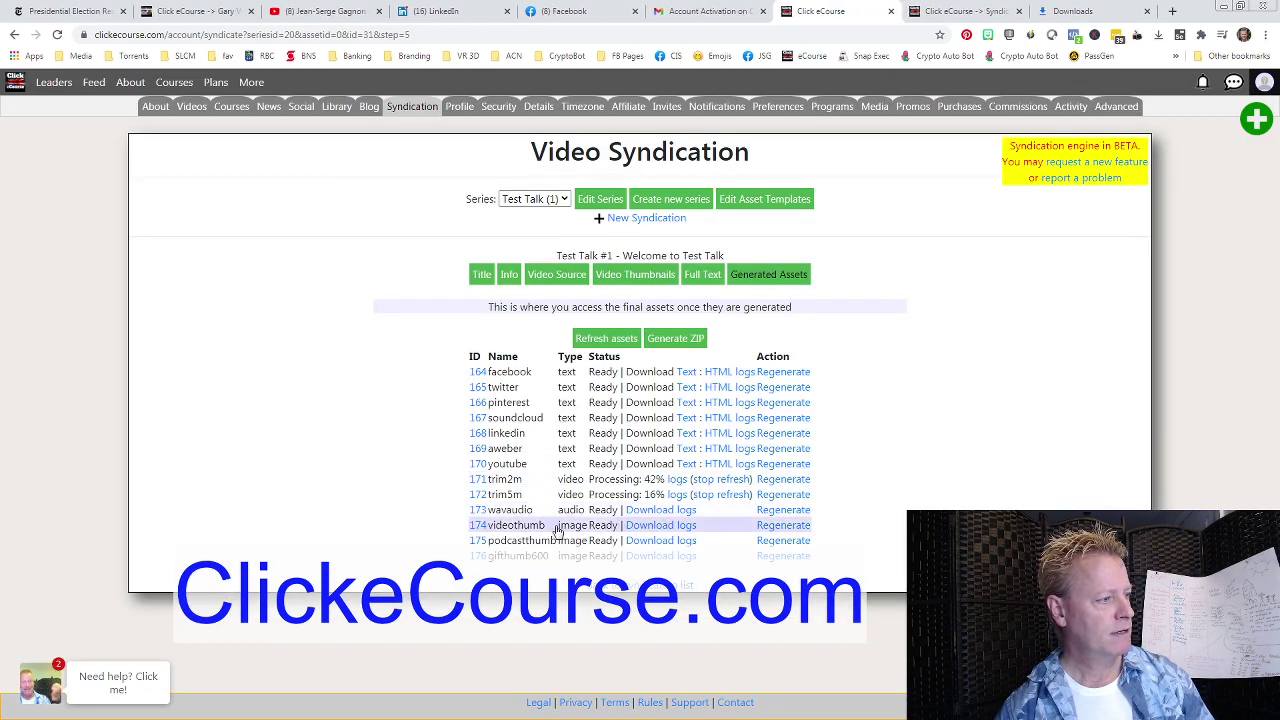
{"action": "left_click", "coordinate": [657, 540]}
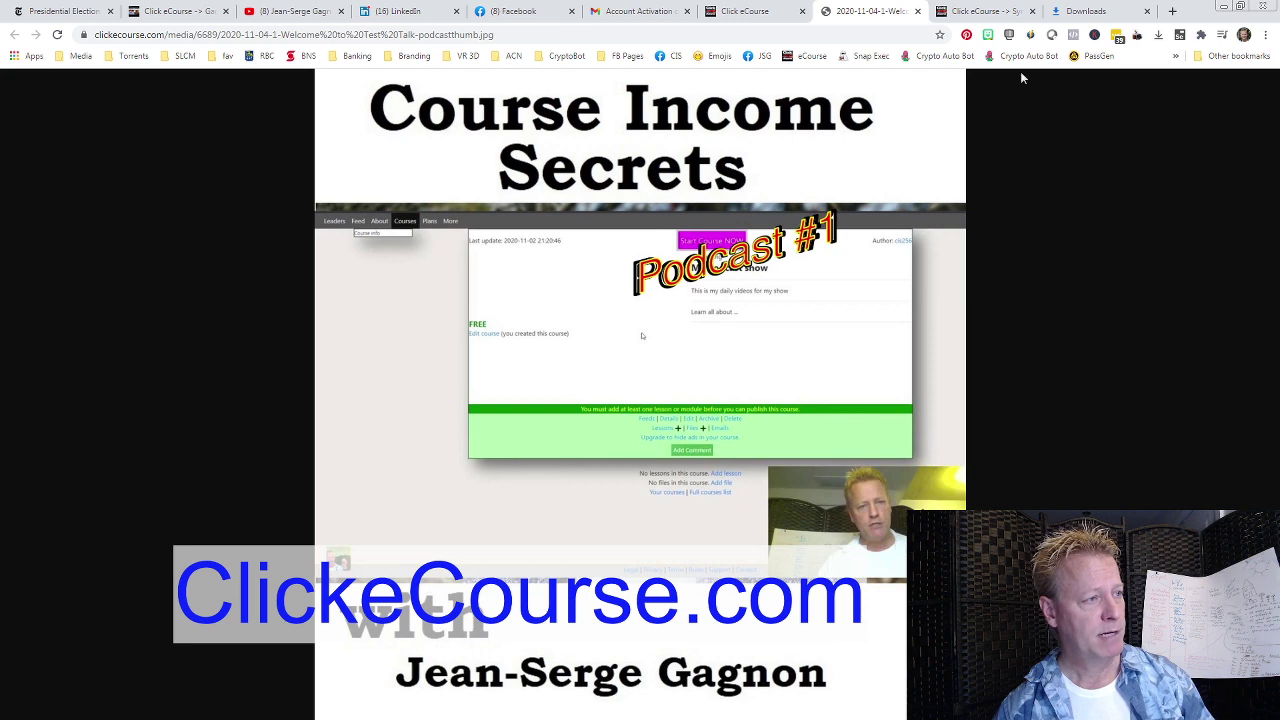
Close the podcast thumbnail image and look over the New York Times Presidential Election Results page down to its state map
{"action": "left_click", "coordinate": [919, 12]}
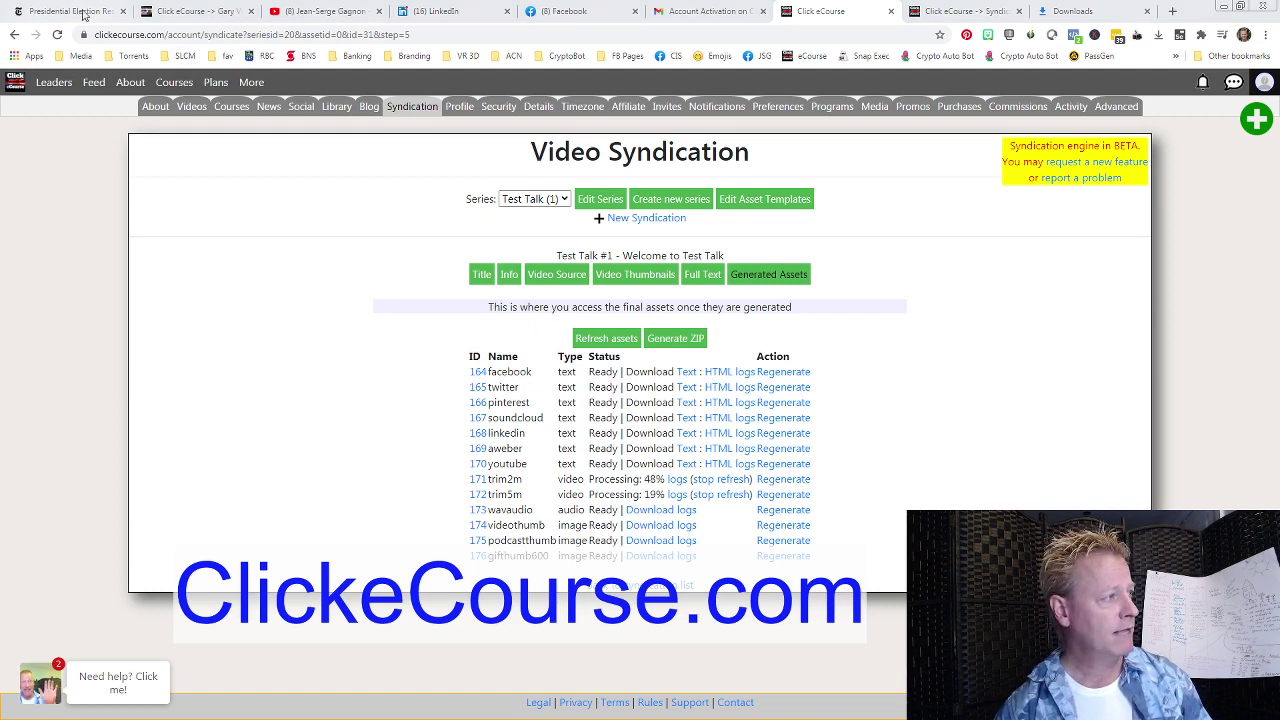
{"action": "left_click", "coordinate": [70, 11]}
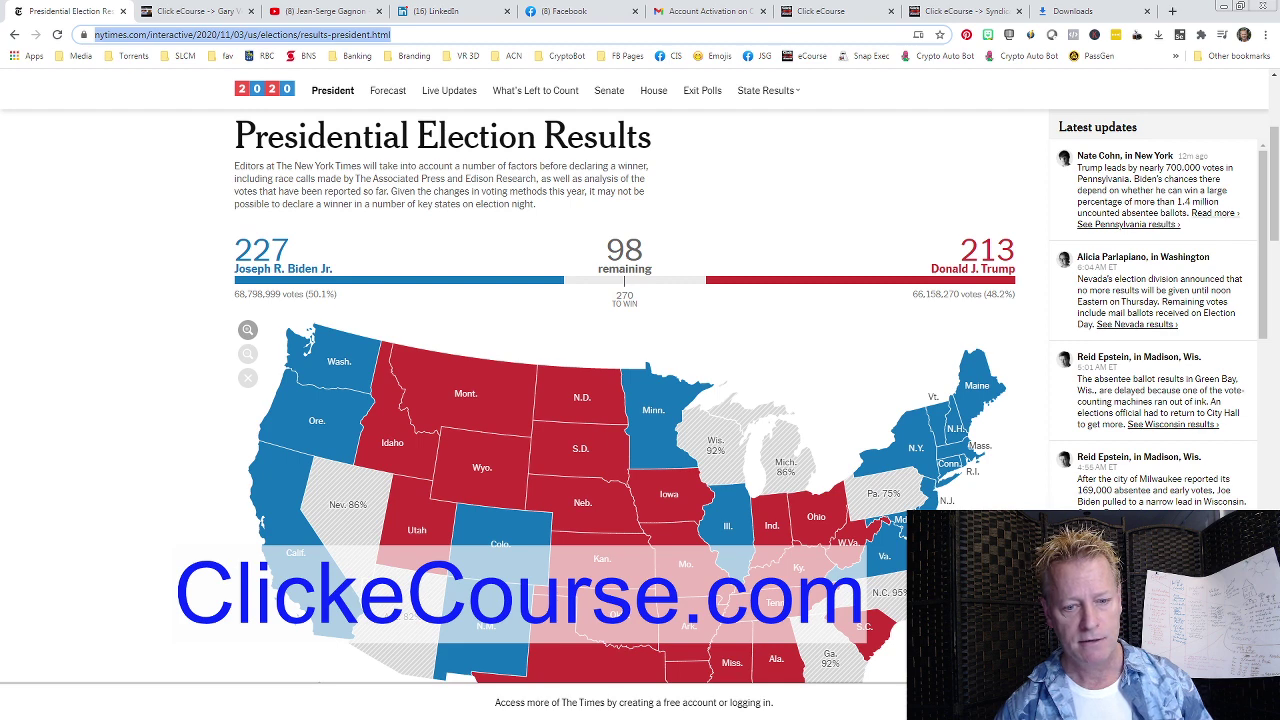
{"action": "left_click", "coordinate": [262, 522]}
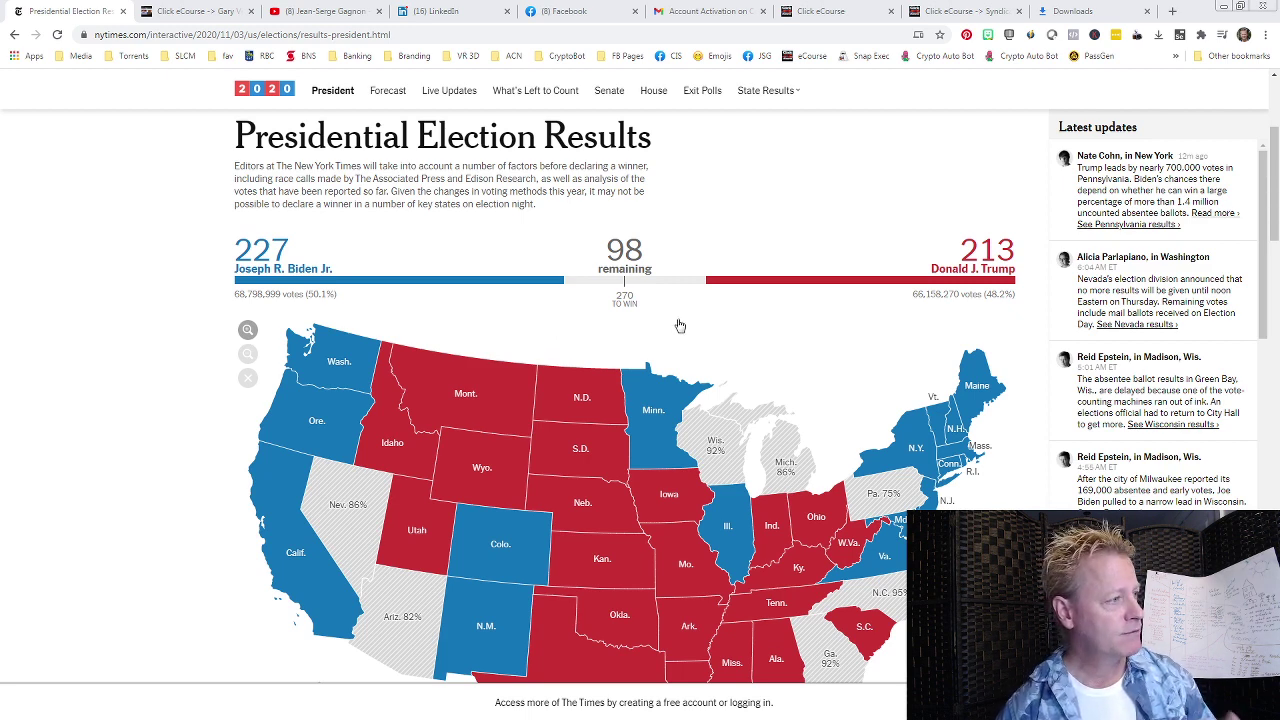
{"action": "scroll", "coordinate": [734, 230], "scroll_direction": "up", "scroll_amount": 3}
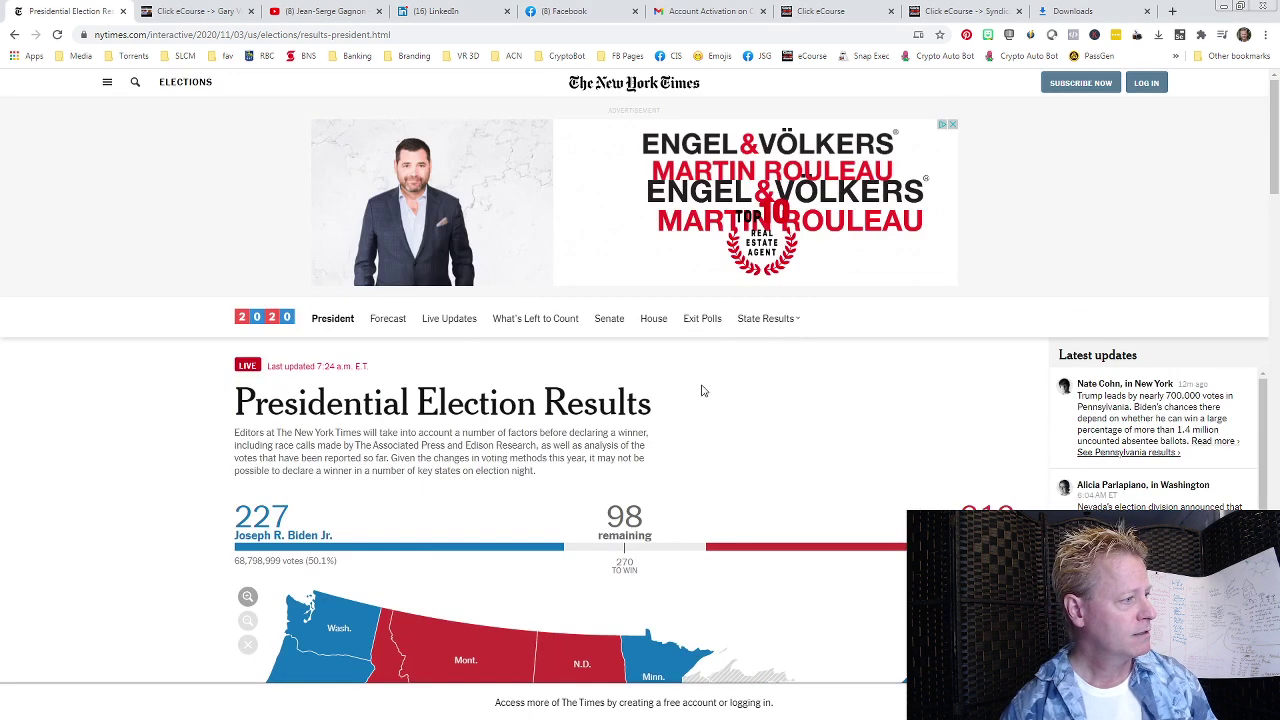
{"action": "scroll", "coordinate": [450, 400], "scroll_direction": "down", "scroll_amount": 3}
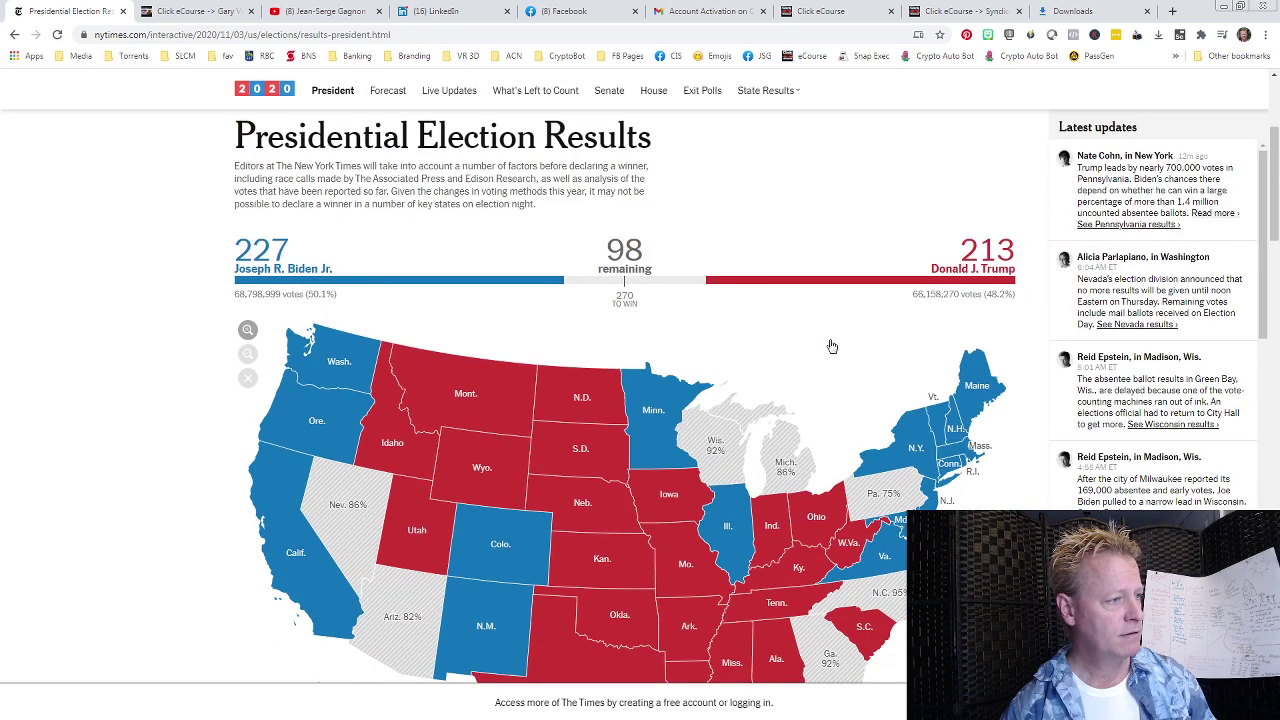
{"action": "scroll", "coordinate": [855, 357], "scroll_direction": "down", "scroll_amount": 1}
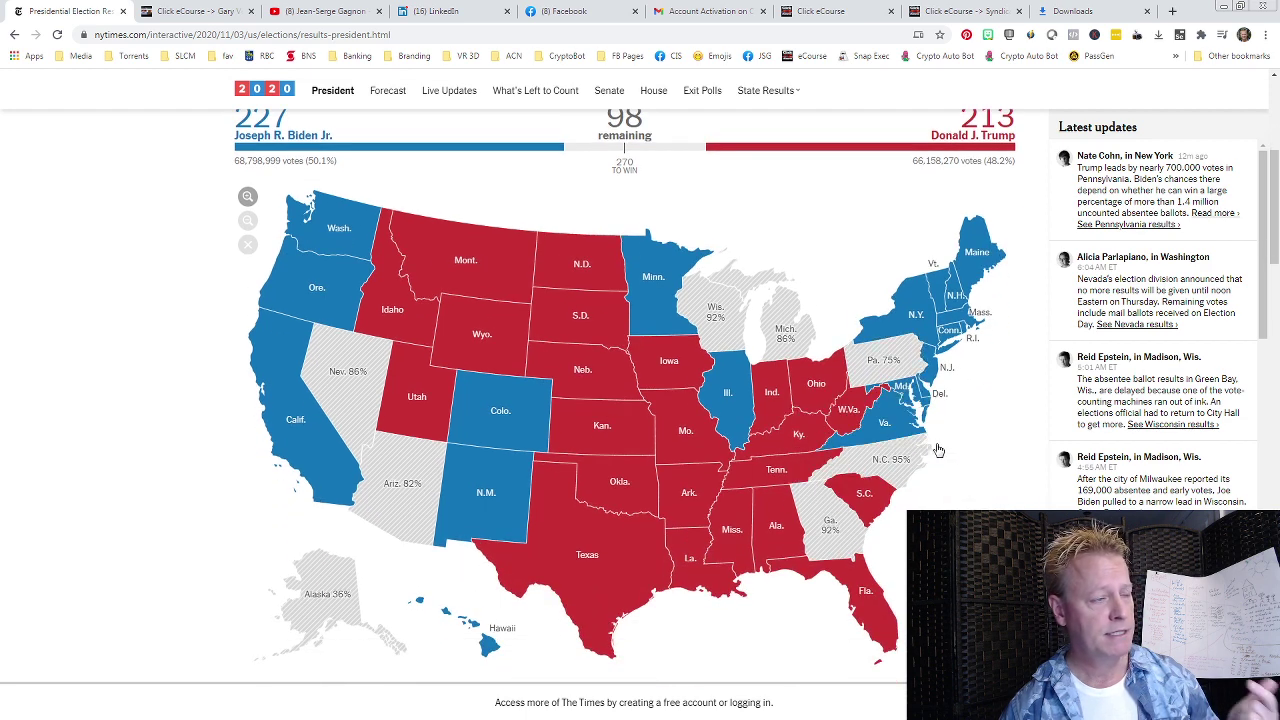